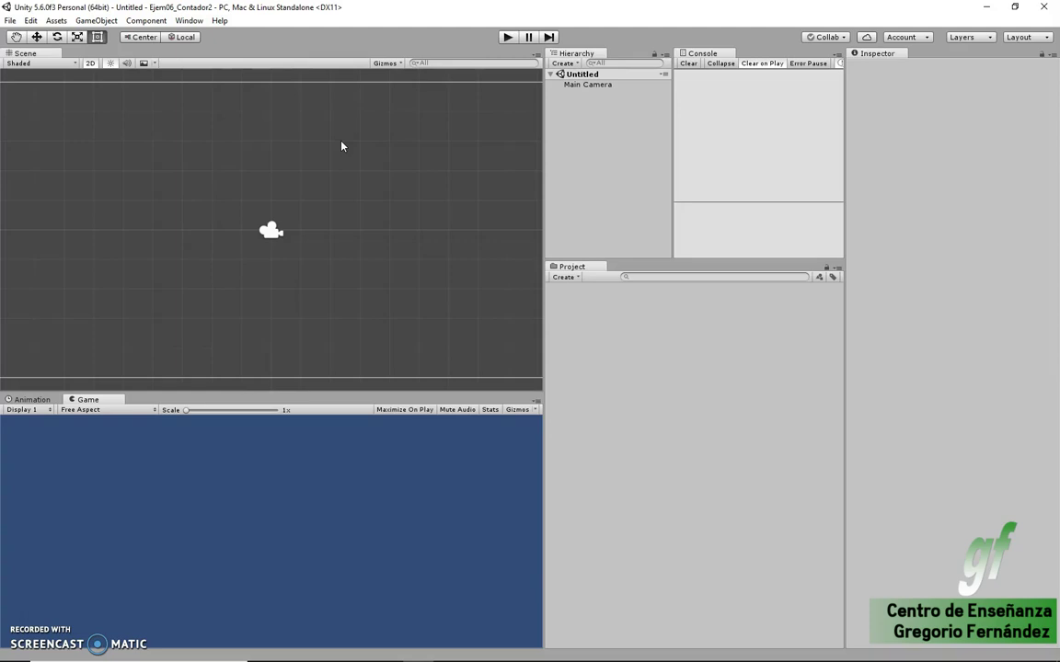
Add a 3D Cube, stretch it to about 3.16 × 2.07, and move it down to 0.14, -1.68
{"action": "right_click", "coordinate": [588, 106]}
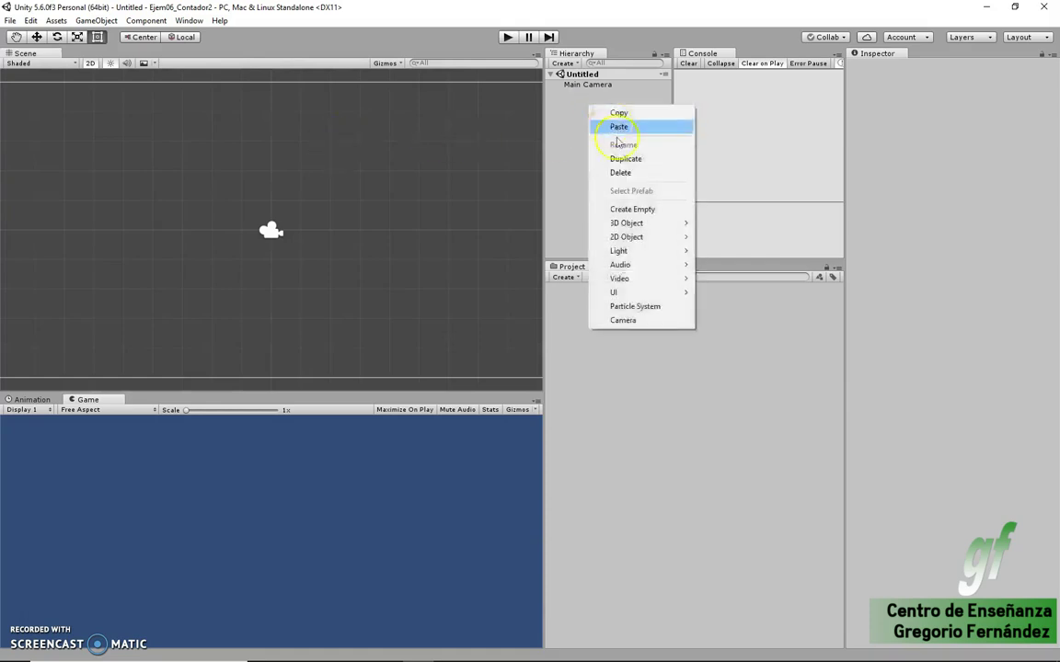
{"action": "mouse_move", "coordinate": [631, 224]}
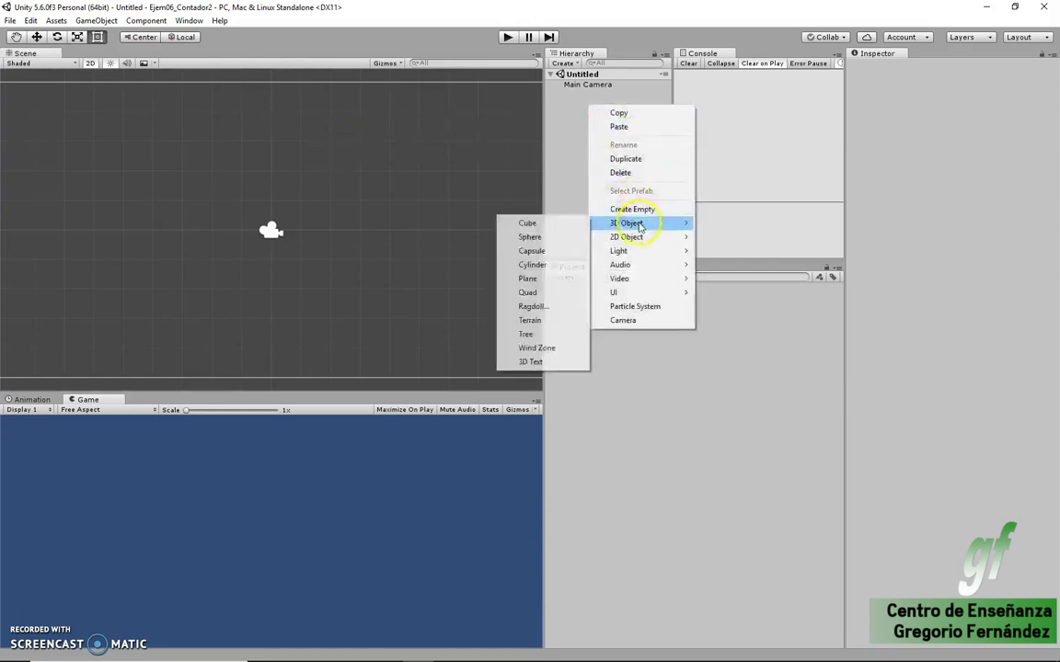
{"action": "left_click", "coordinate": [546, 226]}
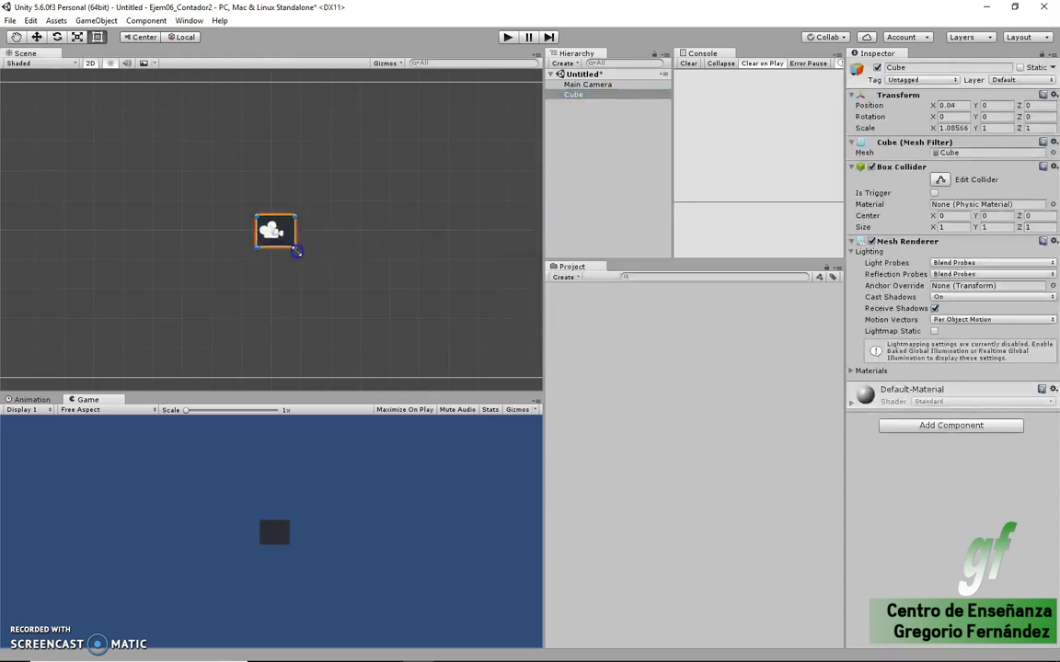
{"action": "left_click_drag", "start_coordinate": [286, 245], "coordinate": [349, 278]}
{"action": "mouse_move", "coordinate": [287, 254]}
{"action": "left_mouse_down"}
{"action": "mouse_move", "coordinate": [244, 261]}
{"action": "mouse_move", "coordinate": [286, 288]}
{"action": "left_mouse_up"}
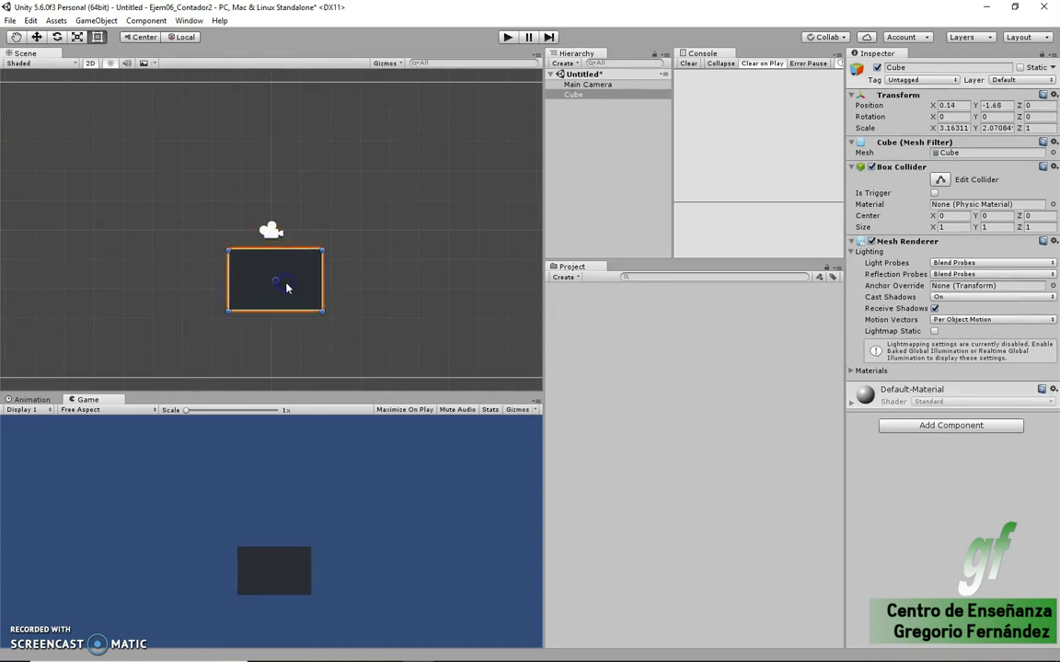
Create a C# script named 'Pulsaciones' in the Project panel and drop it onto the Cube
{"action": "left_click", "coordinate": [591, 299]}
{"action": "right_click", "coordinate": [585, 308]}
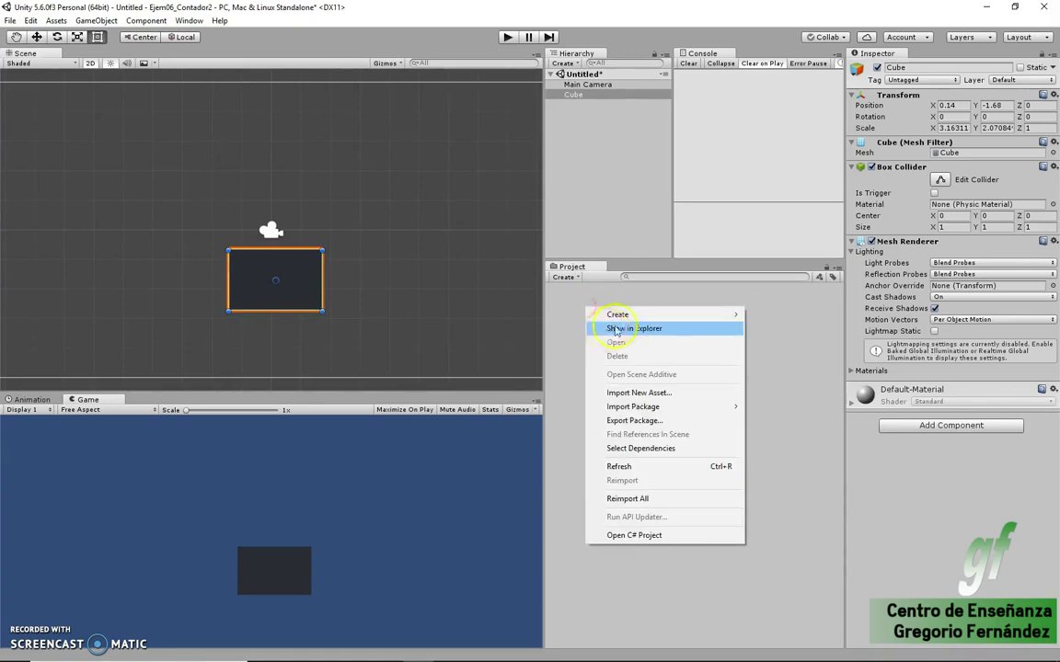
{"action": "mouse_move", "coordinate": [611, 311]}
{"action": "left_click", "coordinate": [537, 332]}
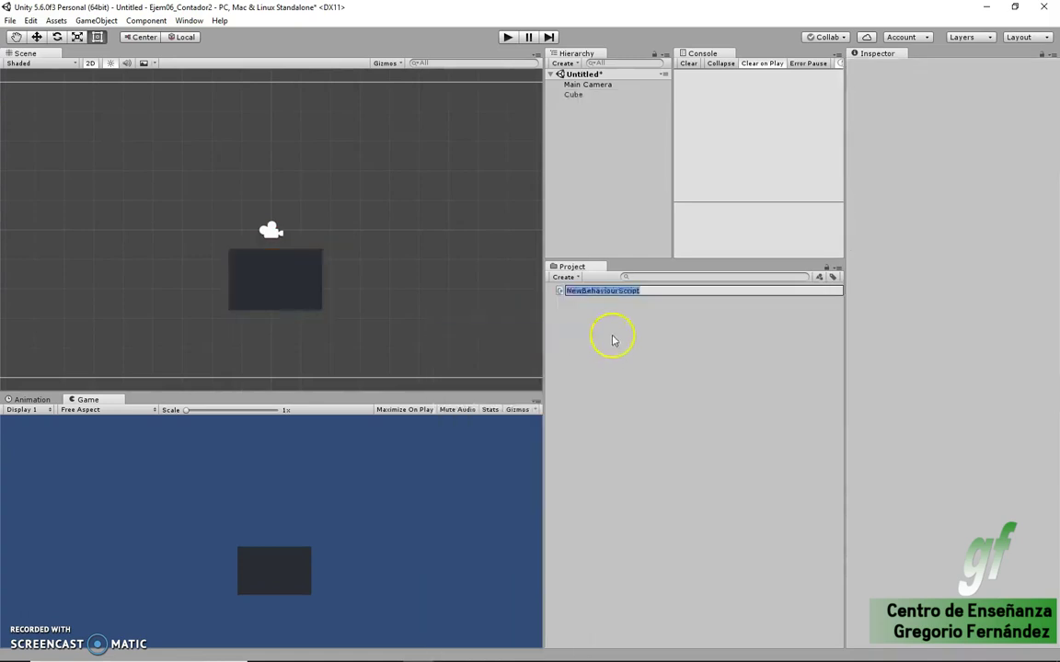
{"action": "type", "text": "pulsaciones"}
{"action": "key", "text": "Home"}
{"action": "key", "text": "Delete"}
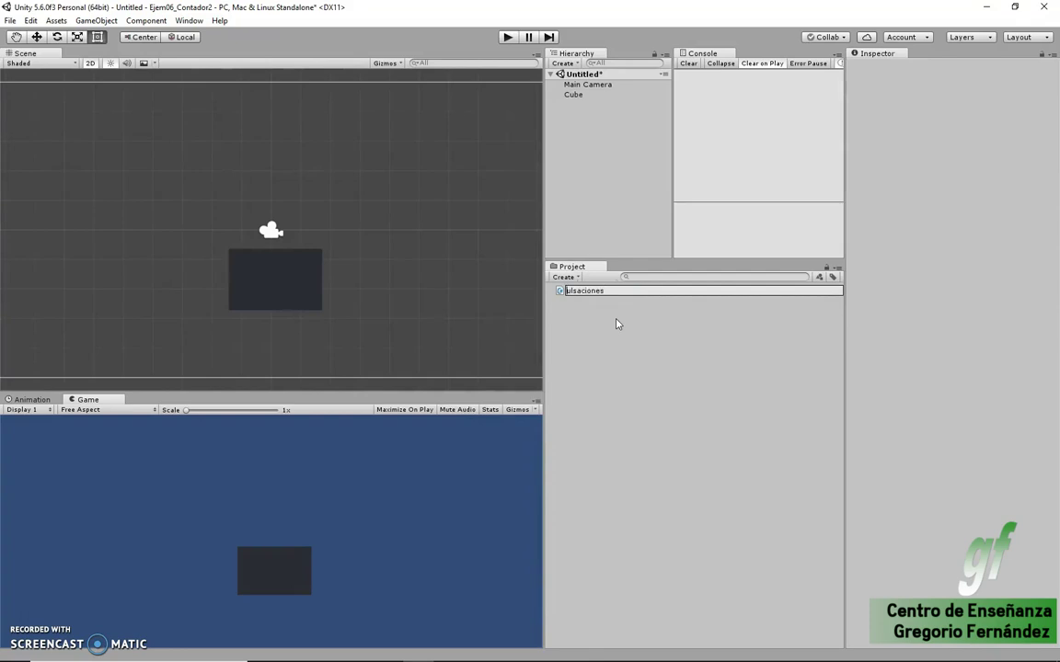
{"action": "type", "text": "P"}
{"action": "left_click", "coordinate": [605, 318]}
{"action": "left_click_drag", "start_coordinate": [585, 296], "coordinate": [572, 95]}
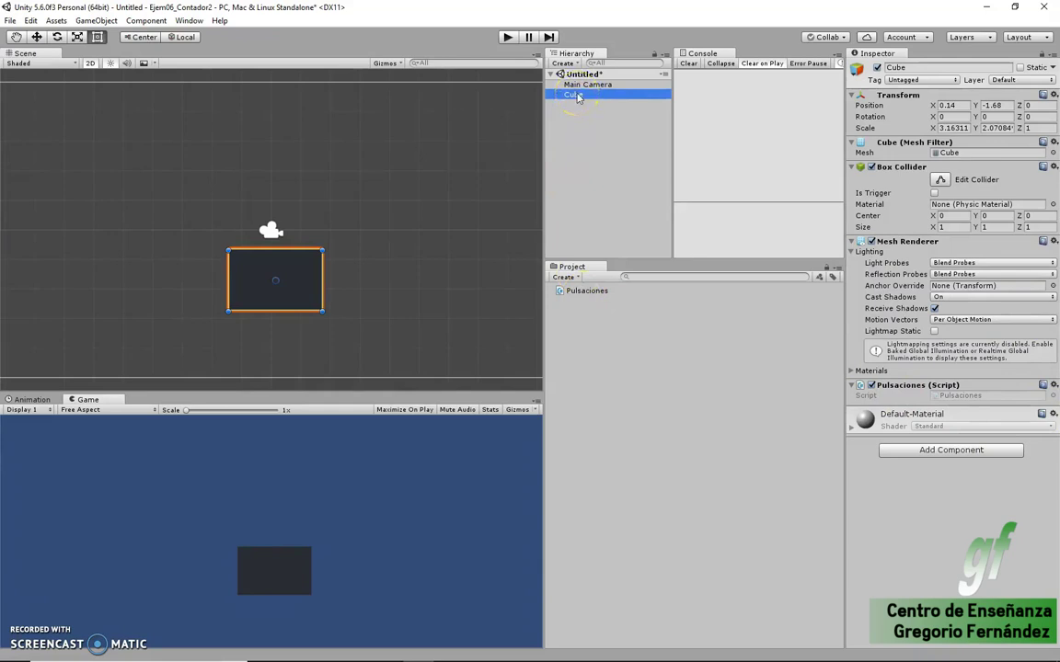
Open Pulsaciones.cs in MonoDevelop with raycast code that logs the clicked collider's name
{"action": "left_click", "coordinate": [593, 291]}
{"action": "right_click", "coordinate": [593, 290]}
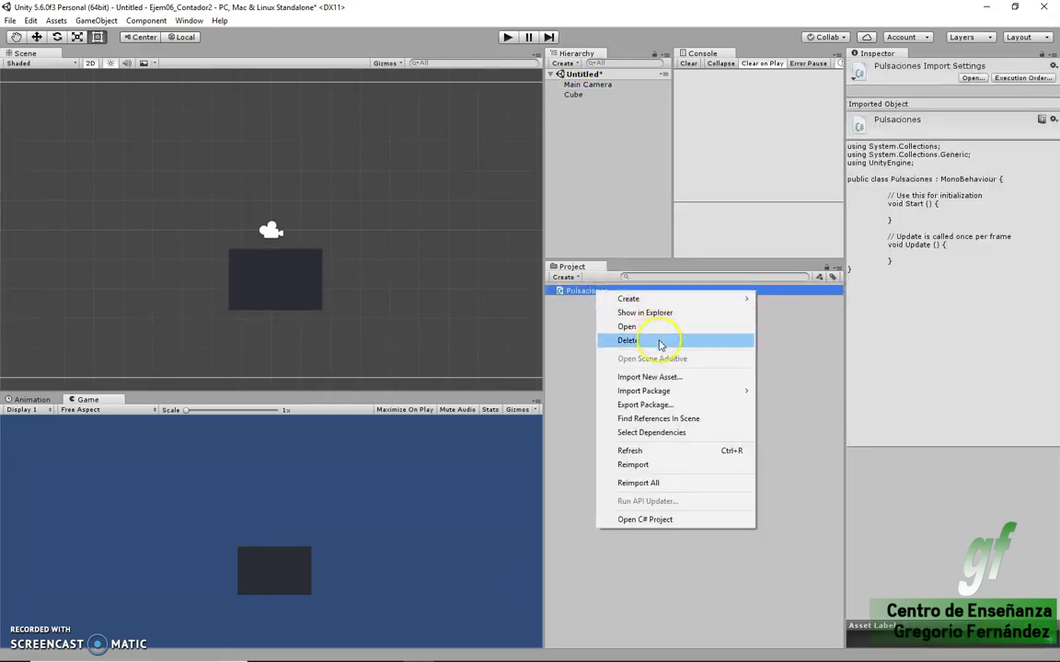
{"action": "left_click", "coordinate": [625, 327]}
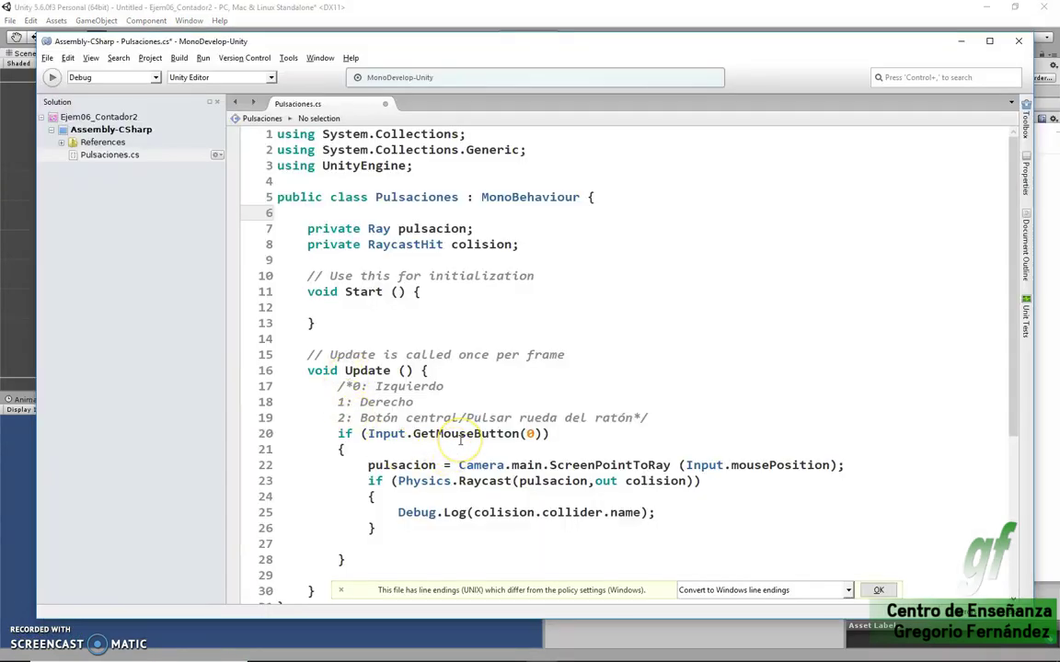
{"action": "mouse_move", "coordinate": [460, 439]}
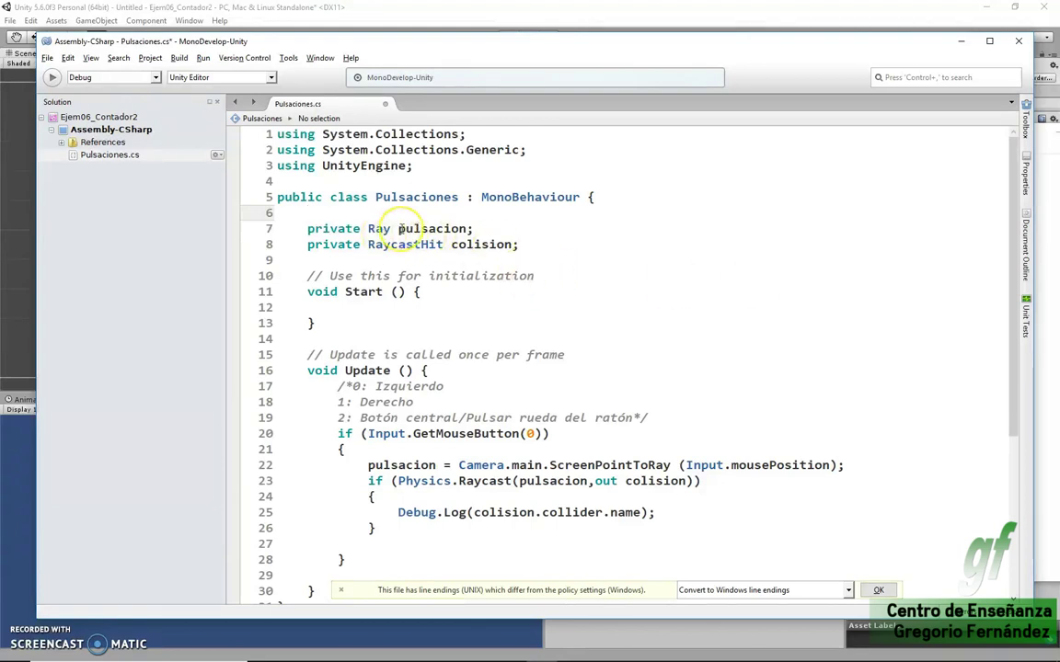
{"action": "mouse_move", "coordinate": [399, 228]}
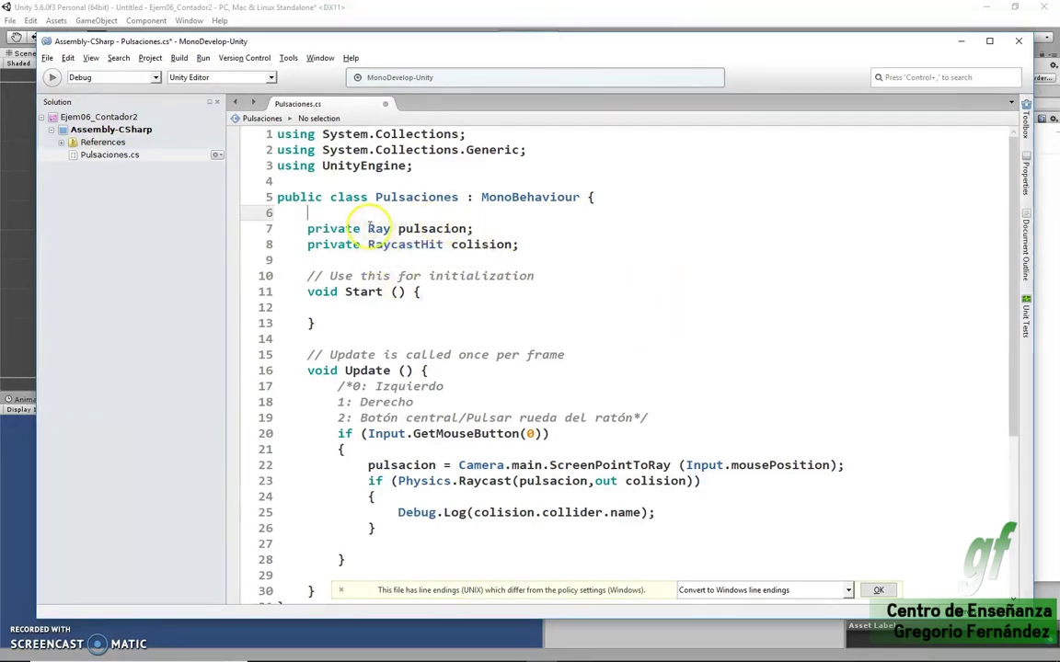
{"action": "left_click_drag", "start_coordinate": [519, 245], "coordinate": [258, 220]}
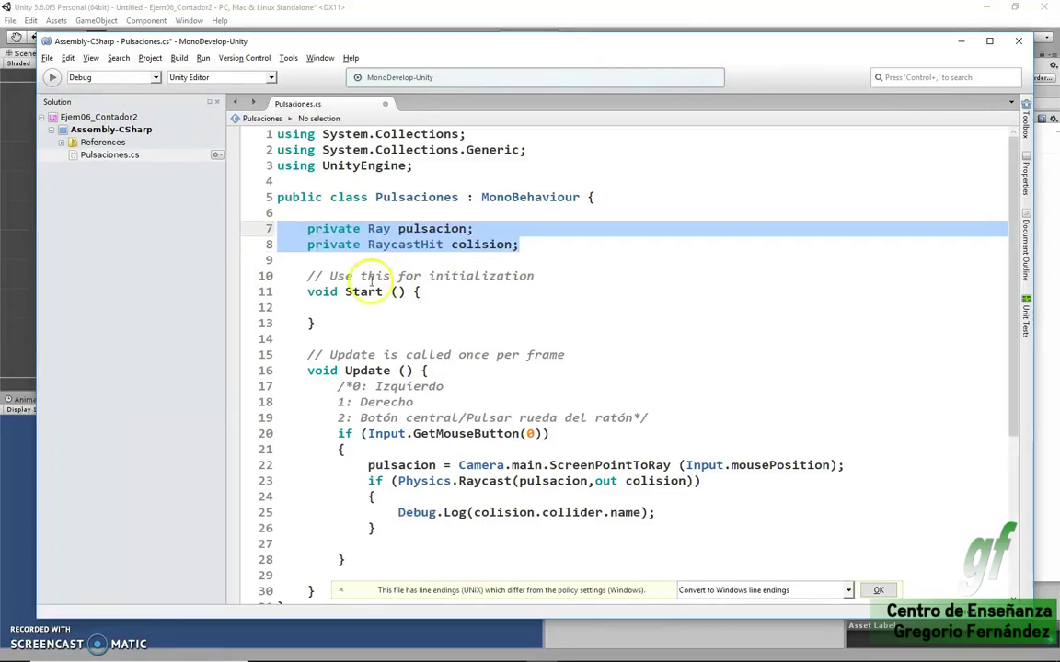
{"action": "scroll", "coordinate": [481, 359], "scroll_direction": "down", "scroll_amount": 2}
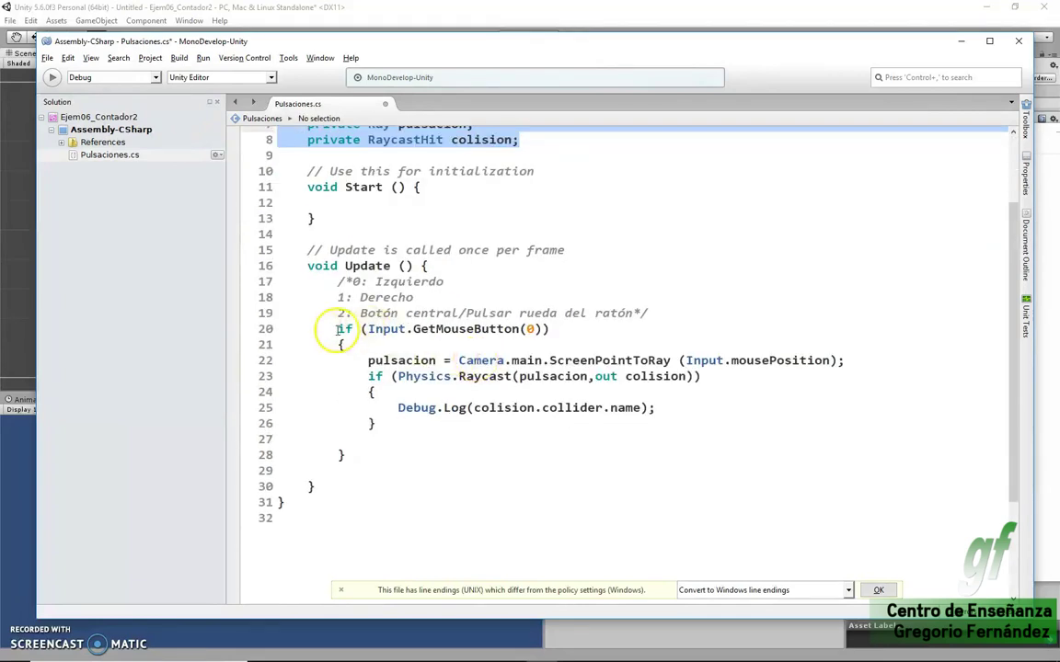
{"action": "left_click_drag", "start_coordinate": [303, 266], "coordinate": [444, 267]}
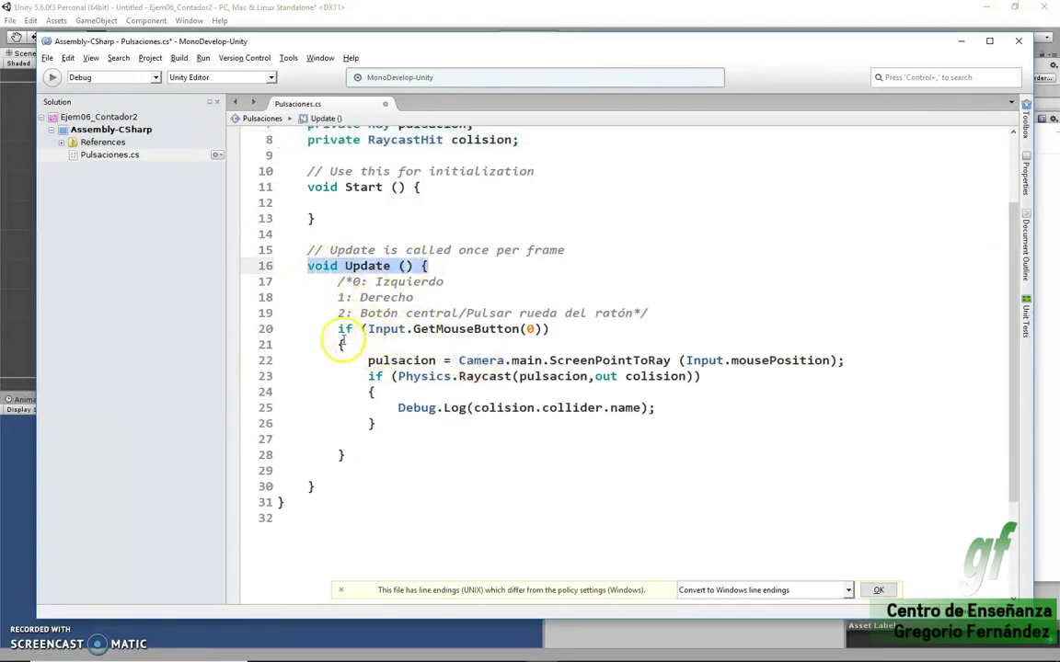
{"action": "left_click_drag", "start_coordinate": [336, 329], "coordinate": [586, 329]}
{"action": "double_click", "coordinate": [473, 328]}
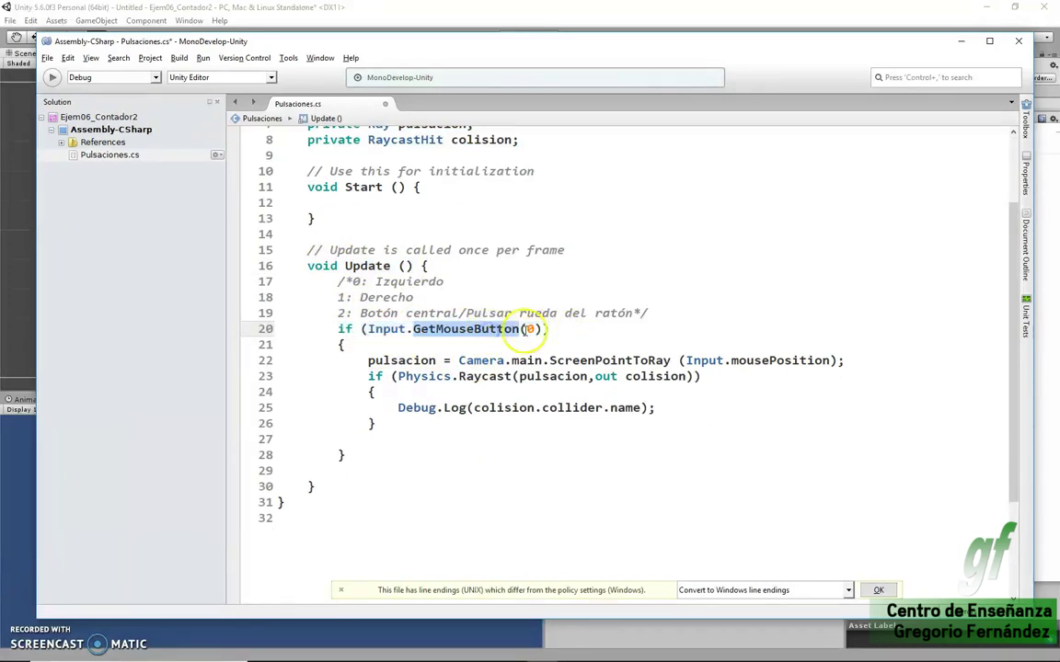
{"action": "double_click", "coordinate": [529, 330]}
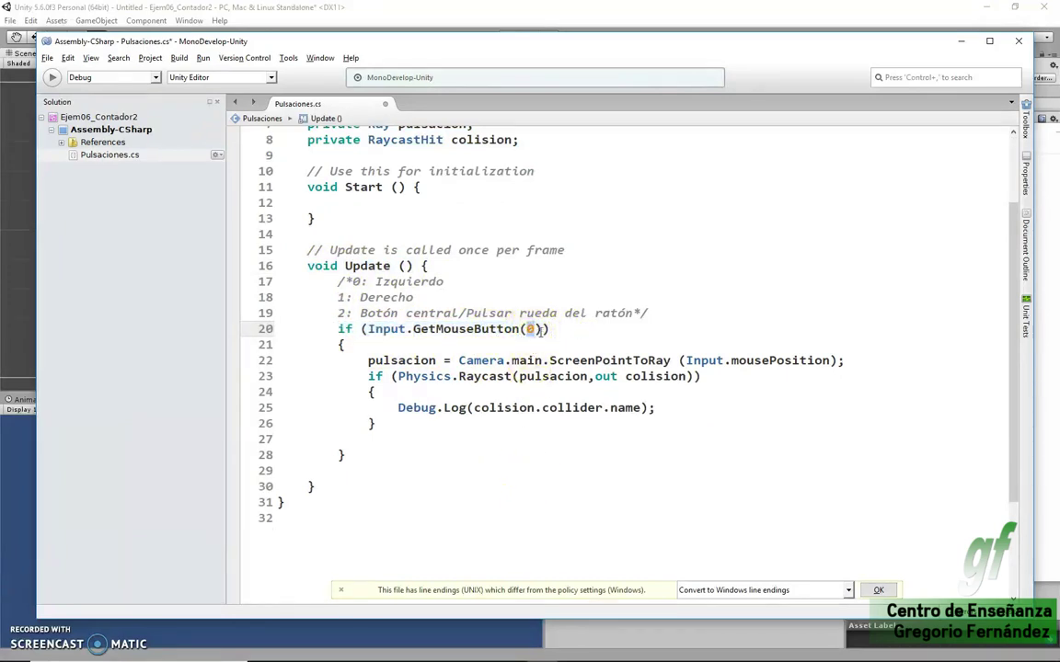
{"action": "left_click_drag", "start_coordinate": [338, 281], "coordinate": [469, 282]}
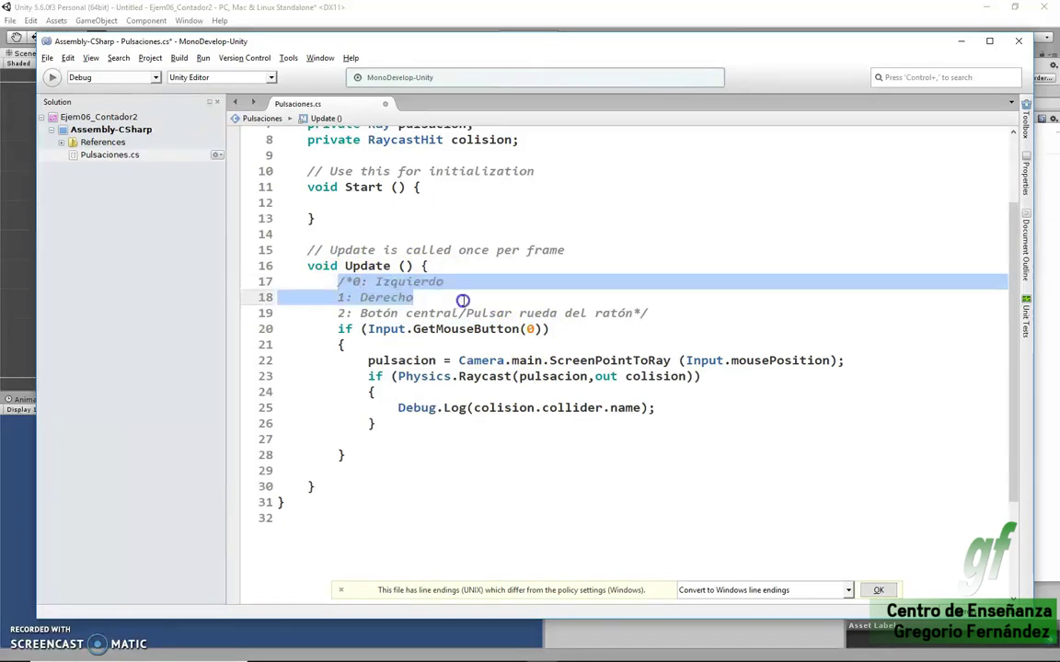
{"action": "left_click_drag", "start_coordinate": [337, 297], "coordinate": [414, 297]}
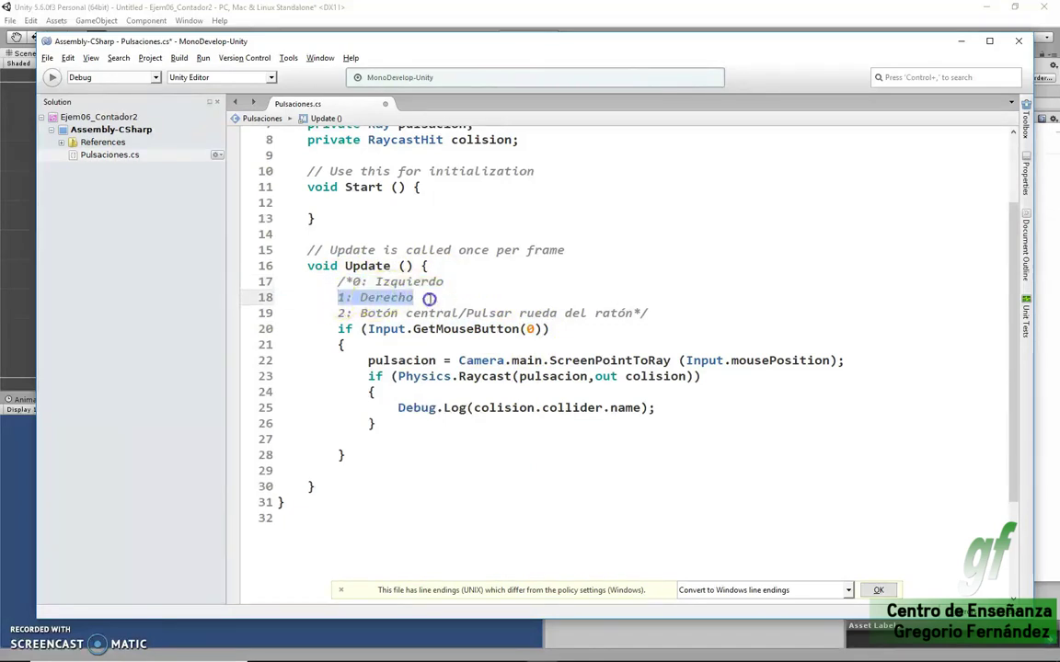
{"action": "left_click_drag", "start_coordinate": [338, 313], "coordinate": [648, 313]}
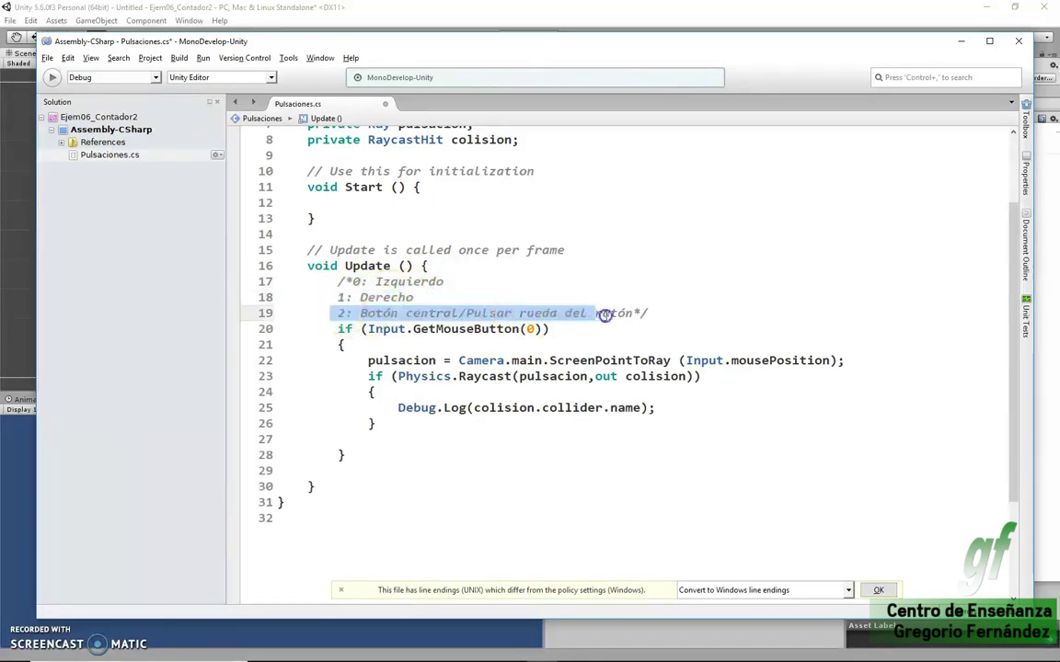
{"action": "left_click", "coordinate": [513, 313]}
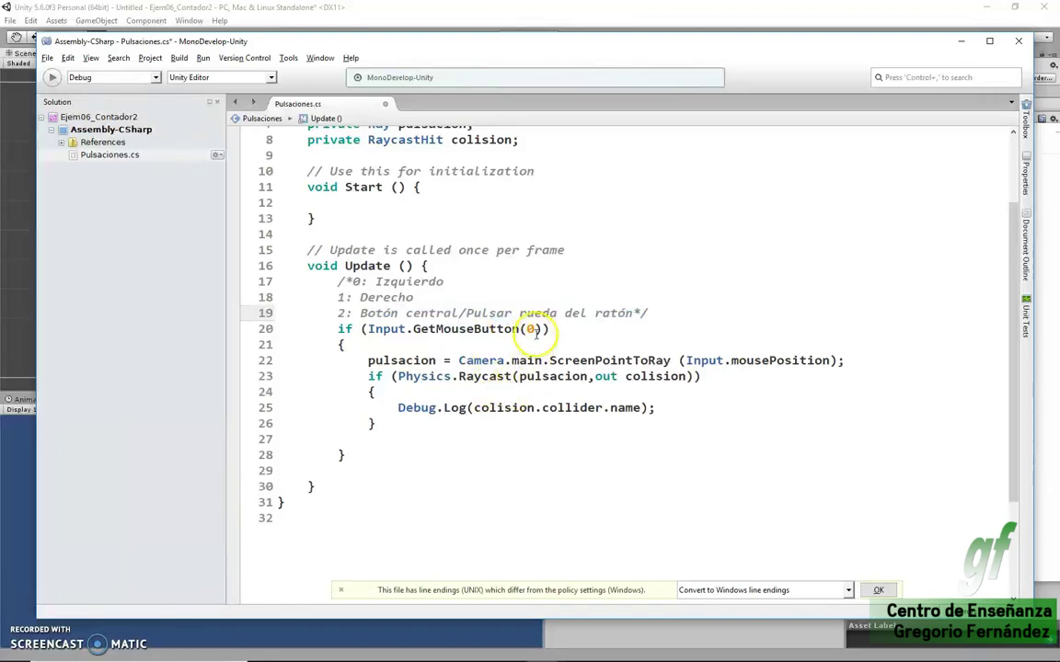
{"action": "mouse_move", "coordinate": [471, 332]}
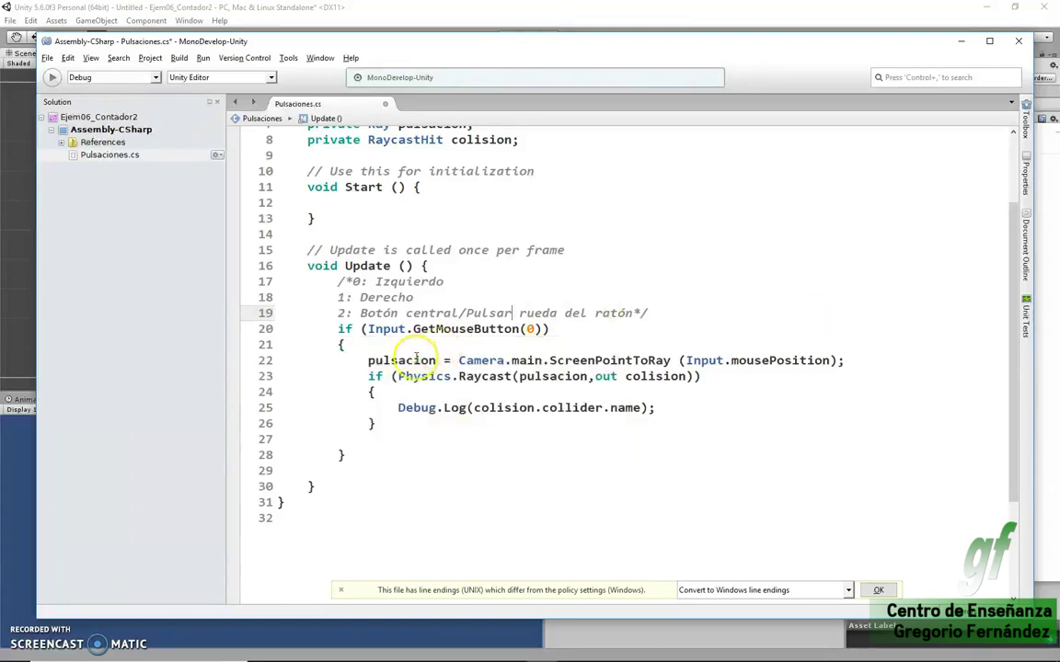
{"action": "double_click", "coordinate": [416, 359]}
{"action": "left_click", "coordinate": [821, 359]}
{"action": "left_click_drag", "start_coordinate": [821, 358], "coordinate": [367, 359]}
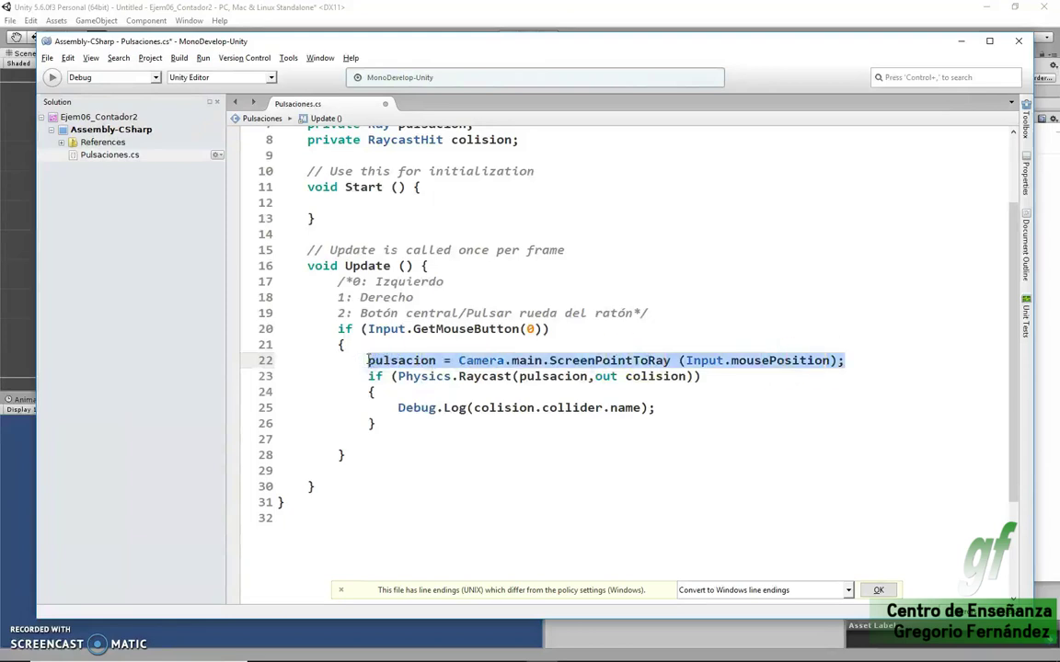
{"action": "left_click_drag", "start_coordinate": [697, 377], "coordinate": [365, 377]}
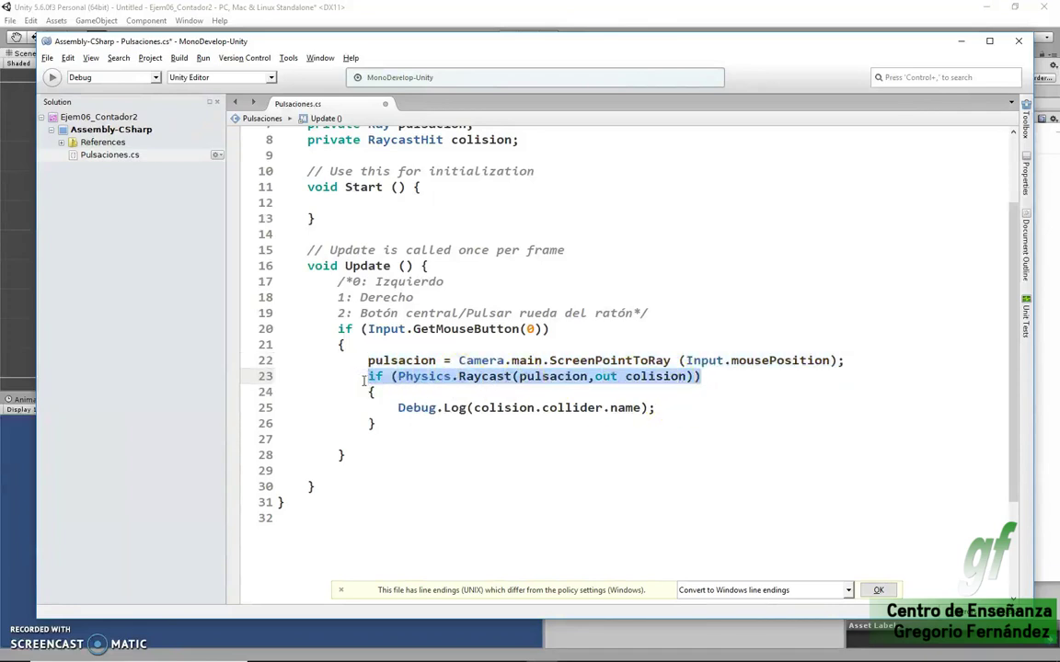
{"action": "mouse_move", "coordinate": [518, 408]}
{"action": "left_click_drag", "start_coordinate": [396, 408], "coordinate": [691, 412]}
{"action": "left_click", "coordinate": [691, 412]}
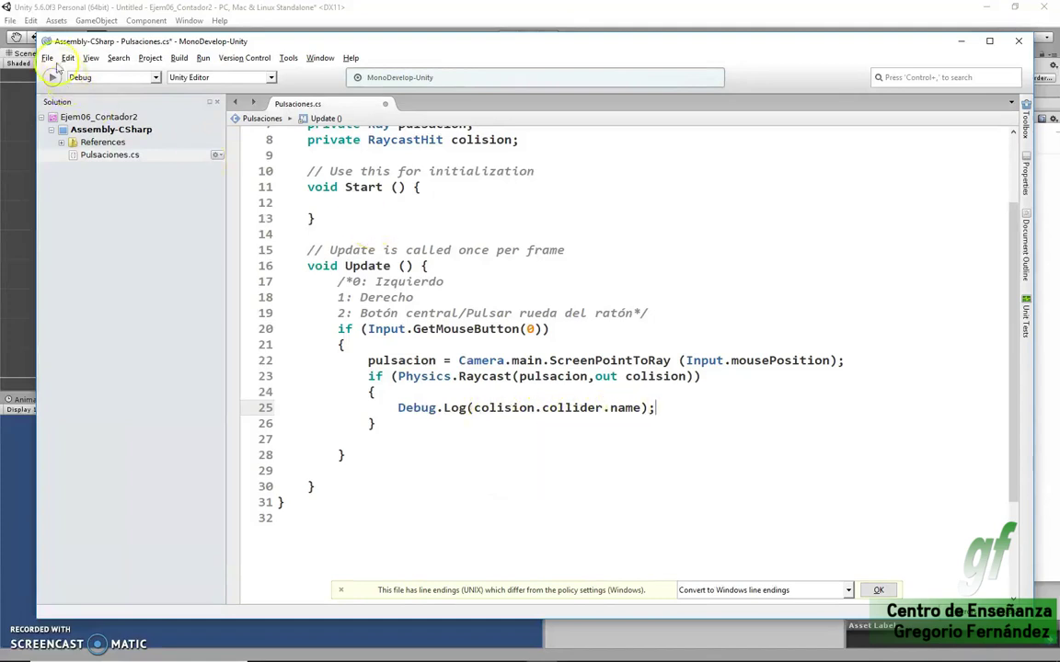
Dismiss the line-endings warning, return to Unity and start Play mode
{"action": "left_click", "coordinate": [51, 77]}
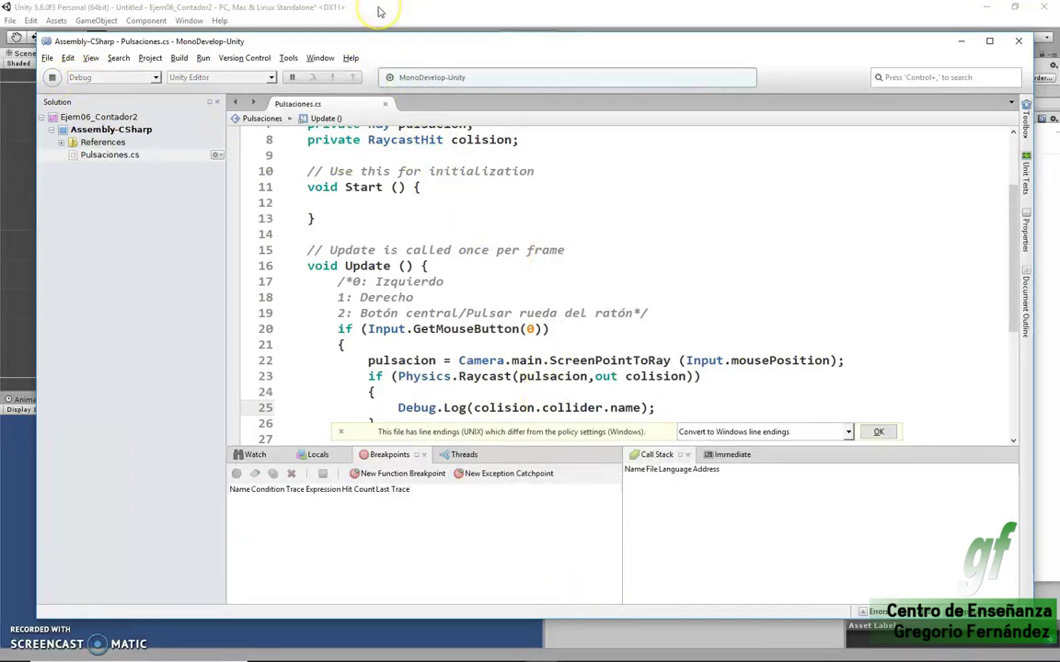
{"action": "left_click", "coordinate": [879, 432]}
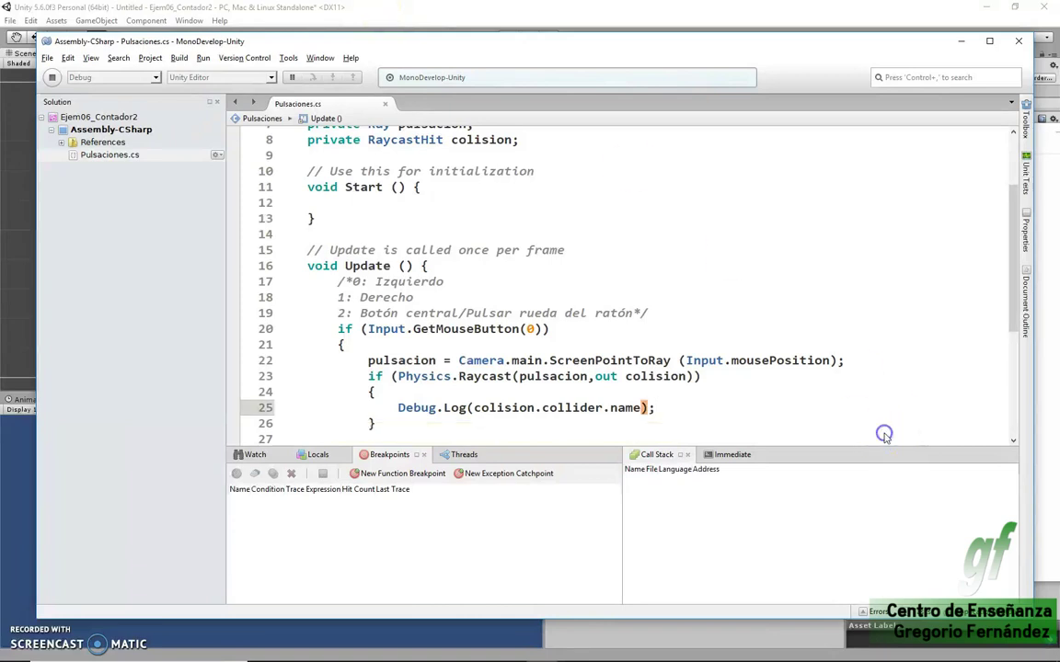
{"action": "left_click", "coordinate": [301, 16]}
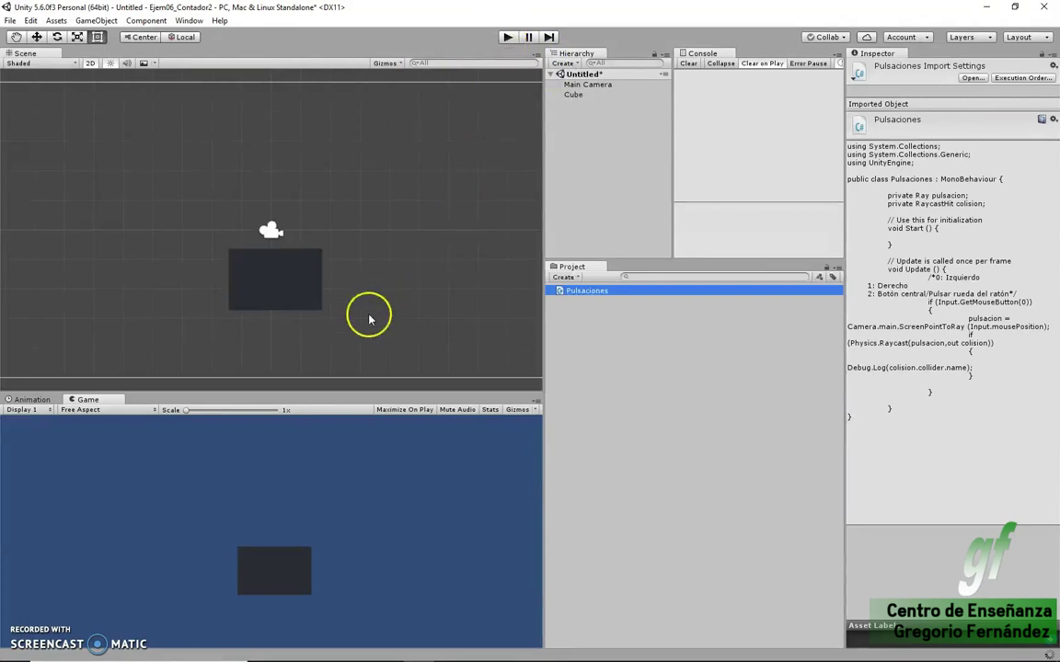
{"action": "left_click", "coordinate": [270, 579]}
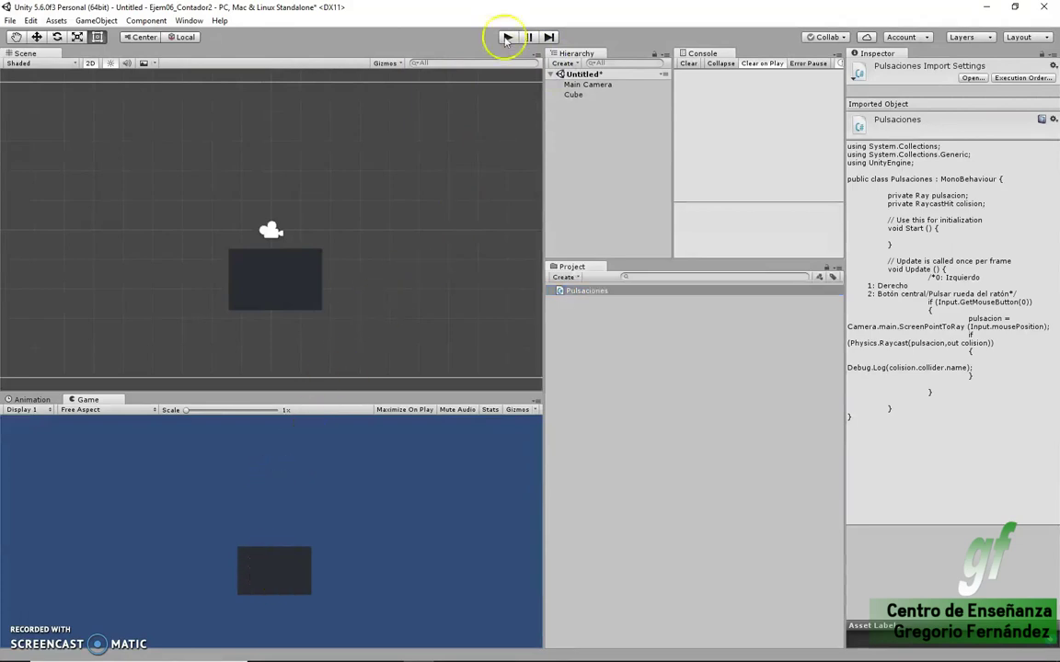
{"action": "left_click", "coordinate": [511, 38]}
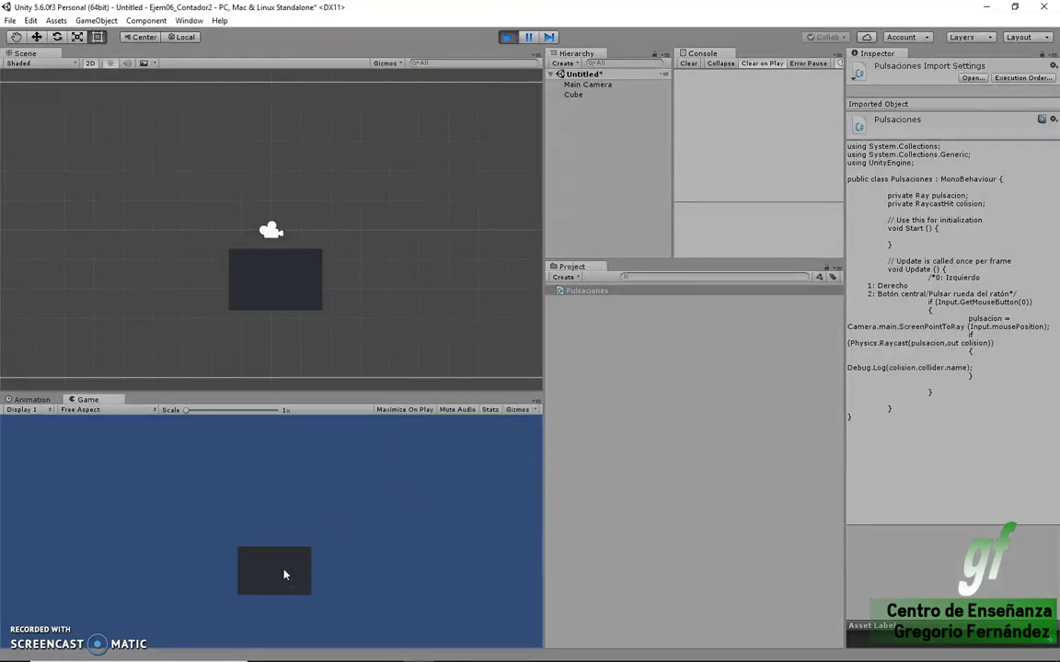
Click the cube twice in the Game view to log 'Cube' messages, then stop Play
{"action": "left_click", "coordinate": [284, 575]}
{"action": "left_click", "coordinate": [284, 575]}
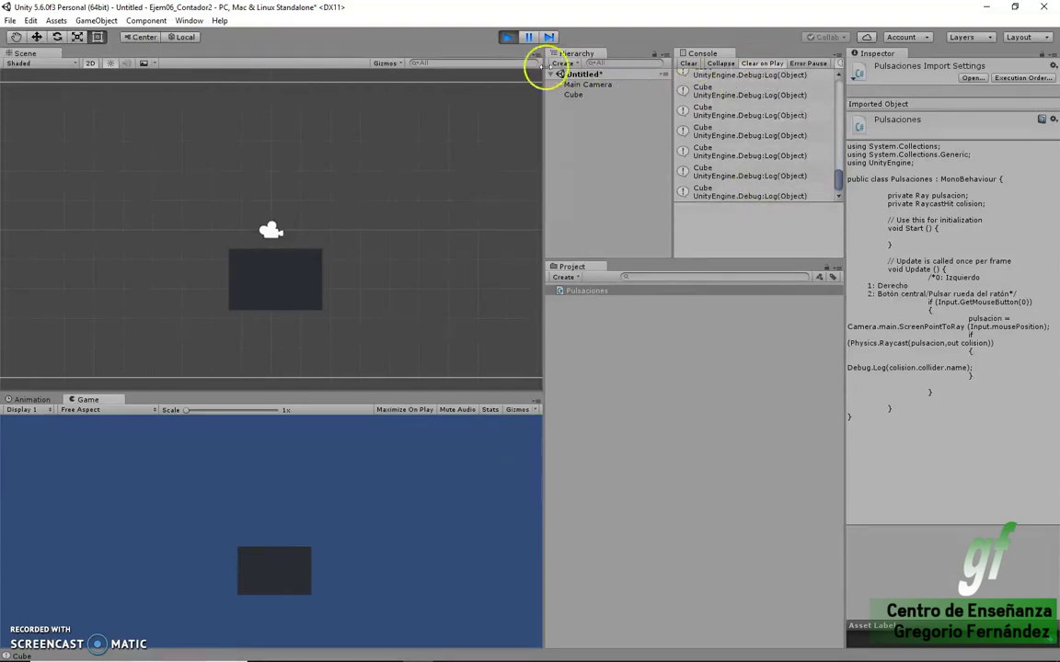
{"action": "left_click", "coordinate": [506, 37]}
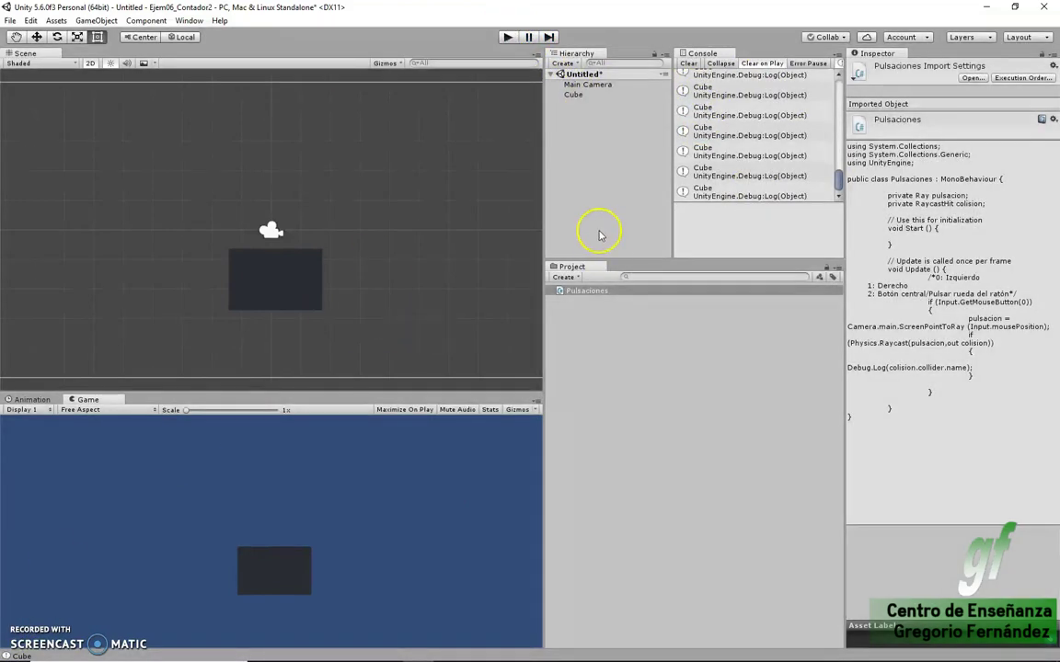
{"action": "left_click_drag", "start_coordinate": [839, 172], "coordinate": [840, 181]}
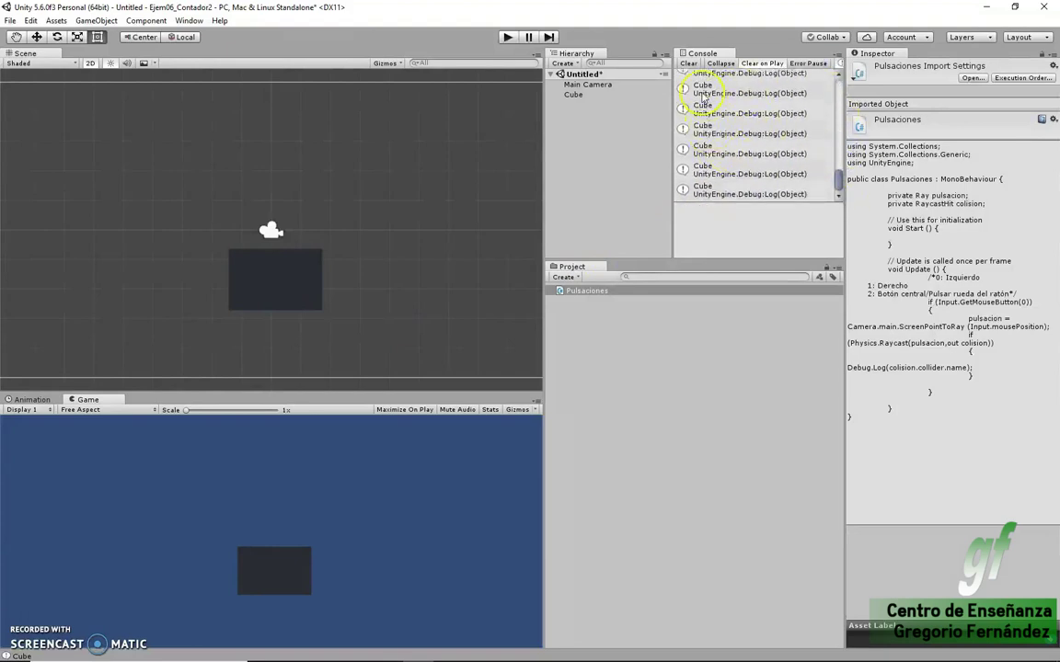
Add two blank lines after Update in Pulsaciones.cs, then run the scene in Unity
{"action": "left_click", "coordinate": [514, 641]}
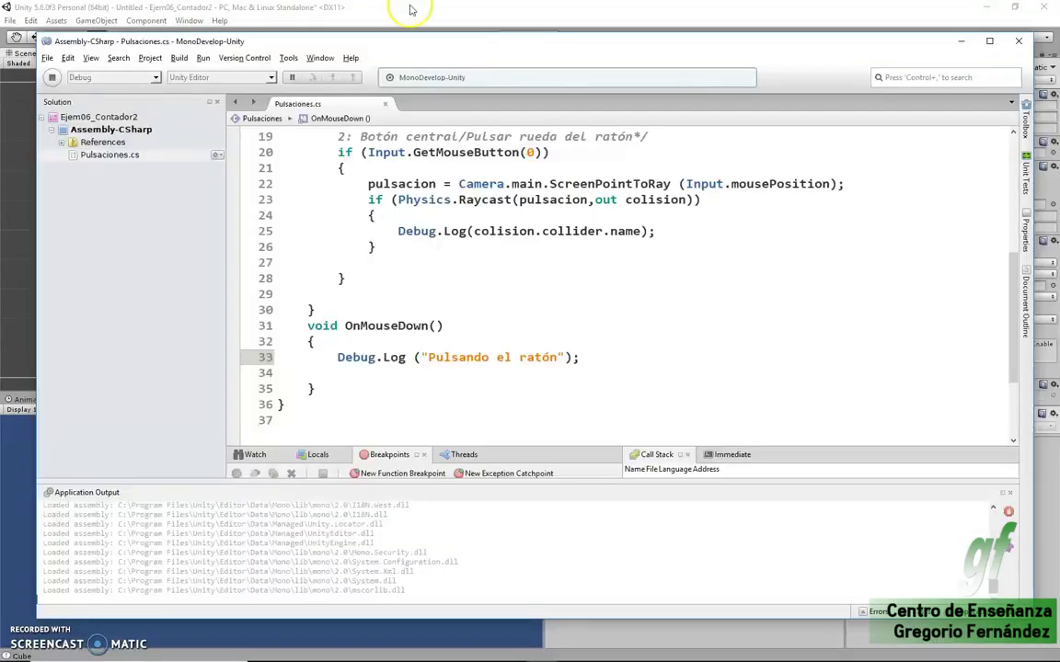
{"action": "left_click", "coordinate": [348, 299]}
{"action": "key", "text": "Return"}
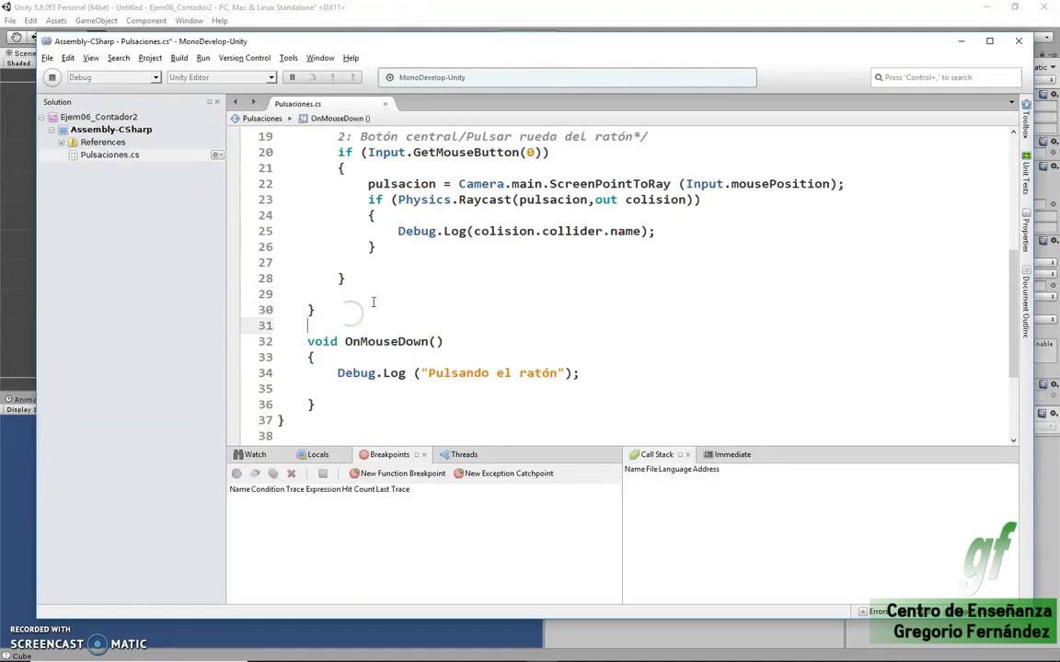
{"action": "key", "text": "Return"}
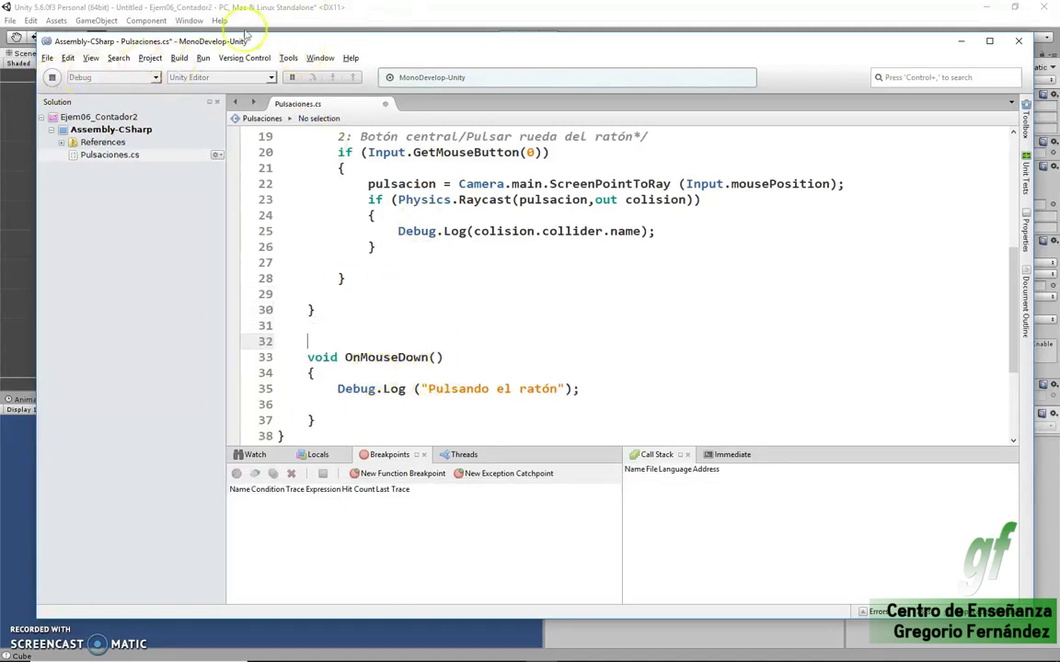
{"action": "left_click", "coordinate": [246, 32]}
{"action": "left_click", "coordinate": [509, 36]}
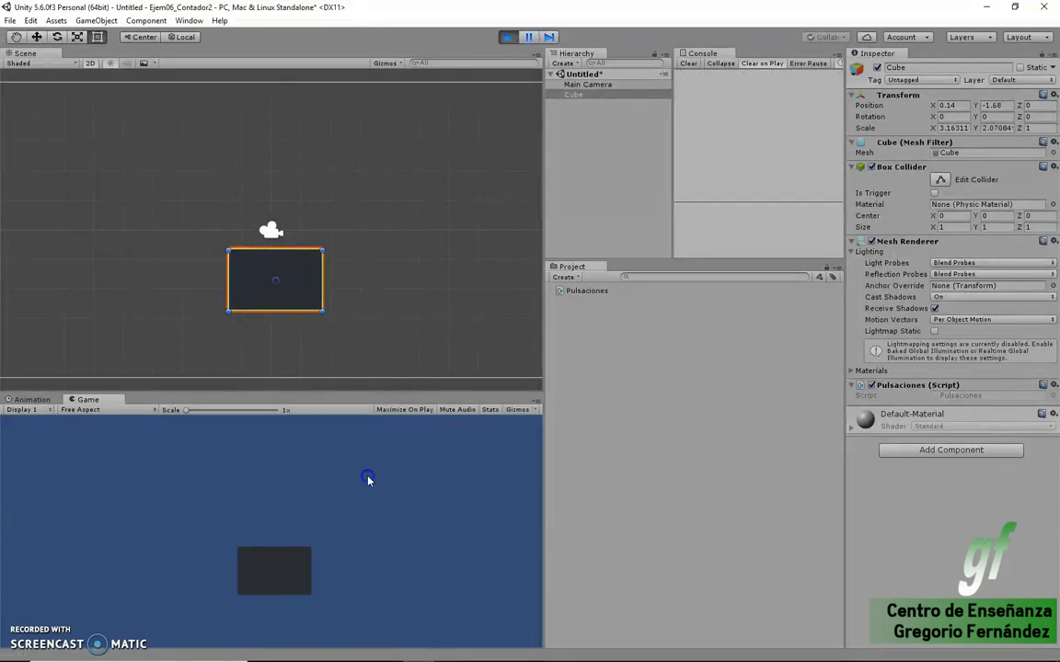
Click the cube three times and inspect the resulting 'Pulsando el ratón' Console entries
{"action": "left_click", "coordinate": [277, 573]}
{"action": "left_click", "coordinate": [319, 563]}
{"action": "left_click", "coordinate": [773, 264]}
{"action": "left_click_drag", "start_coordinate": [846, 168], "coordinate": [840, 167]}
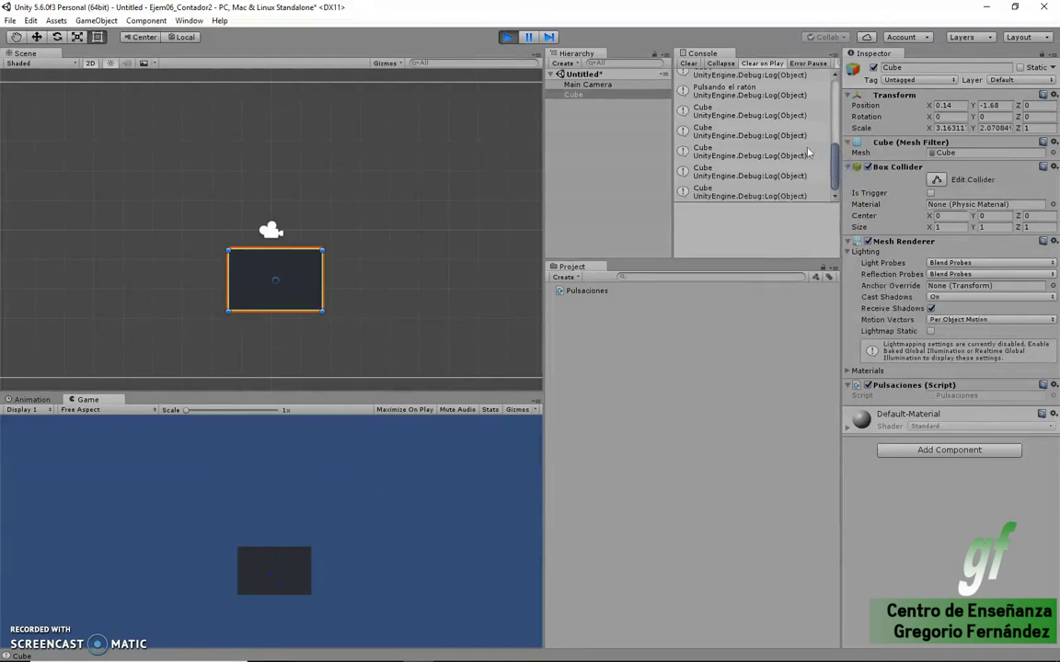
{"action": "left_click", "coordinate": [755, 90]}
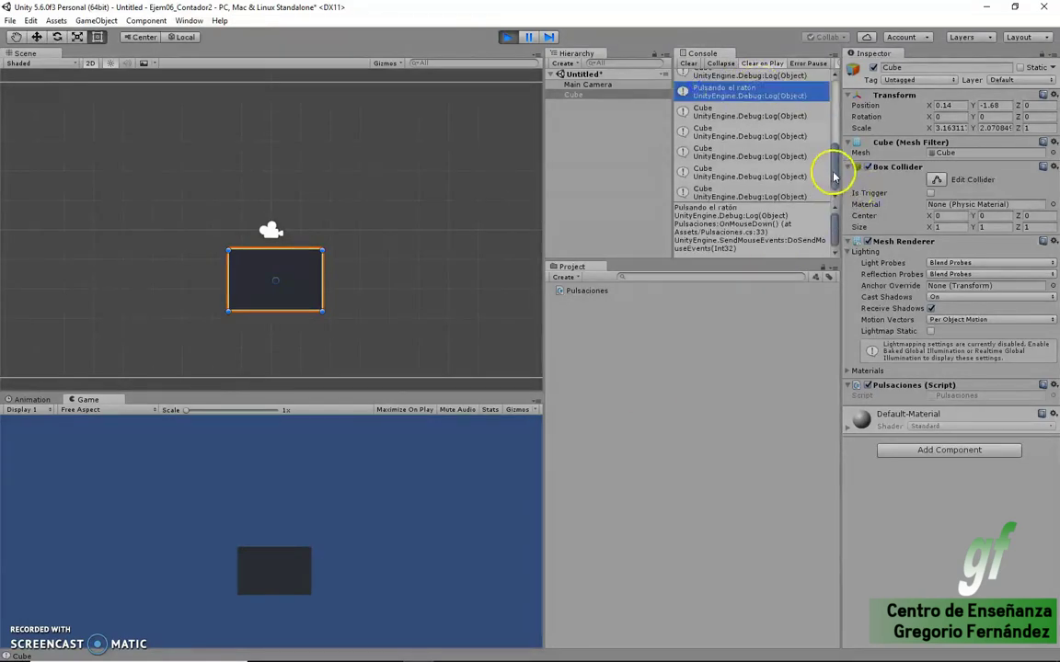
{"action": "left_click_drag", "start_coordinate": [835, 177], "coordinate": [825, 84]}
{"action": "left_click", "coordinate": [755, 80]}
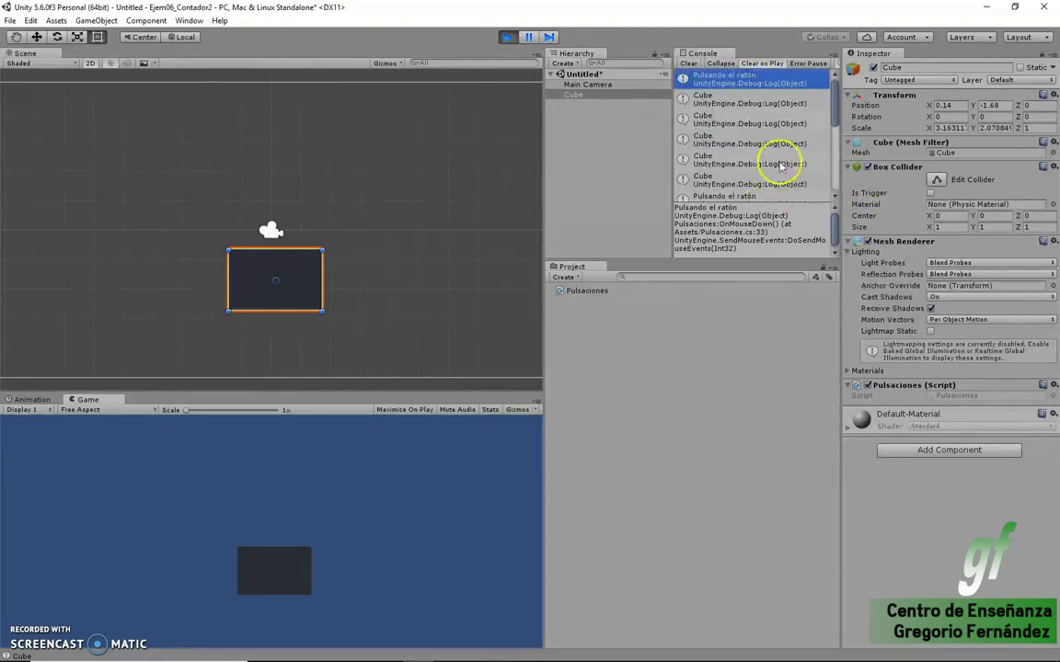
{"action": "left_click_drag", "start_coordinate": [832, 107], "coordinate": [834, 175]}
Click the cube again and trace the message to Pulsaciones.OnMouseDown at line 33
{"action": "left_click", "coordinate": [437, 505]}
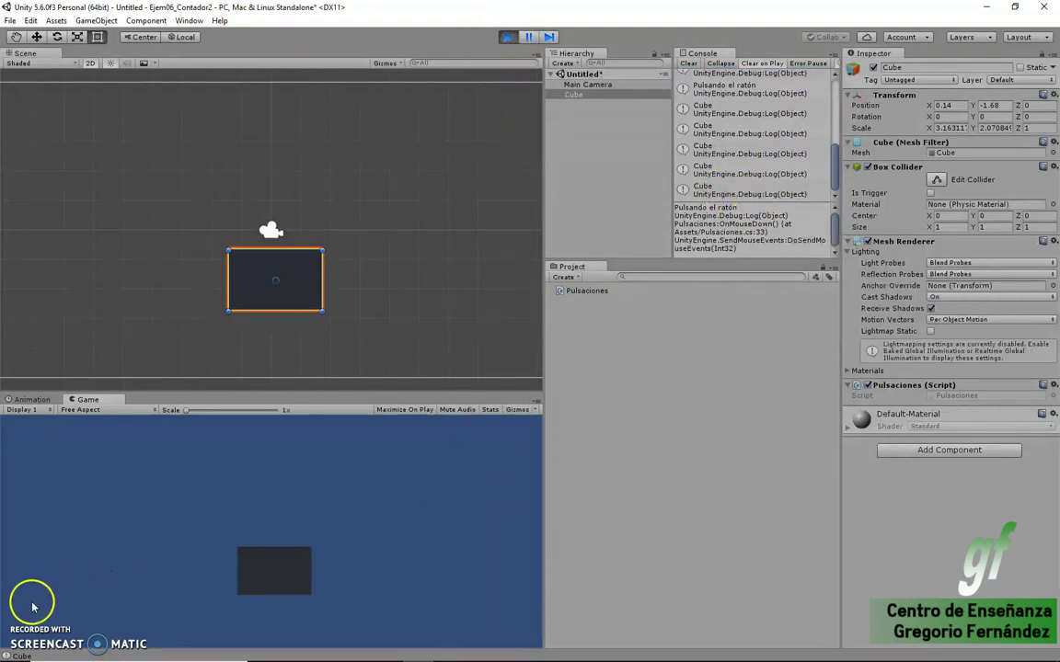
{"action": "left_click", "coordinate": [285, 577]}
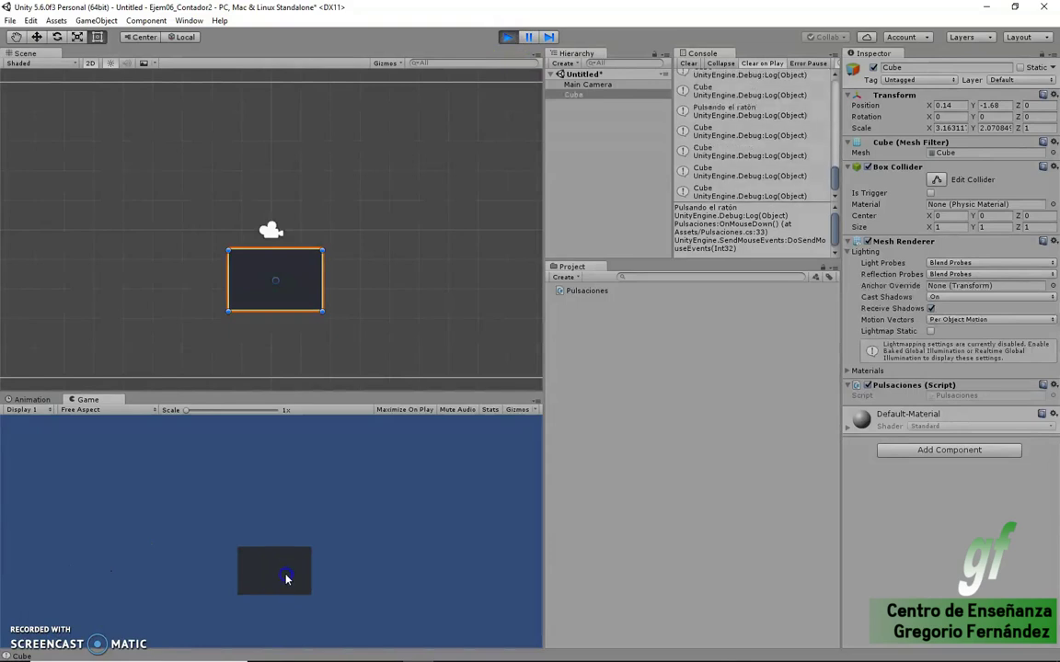
{"action": "scroll", "coordinate": [832, 175], "scroll_direction": "up", "scroll_amount": 1}
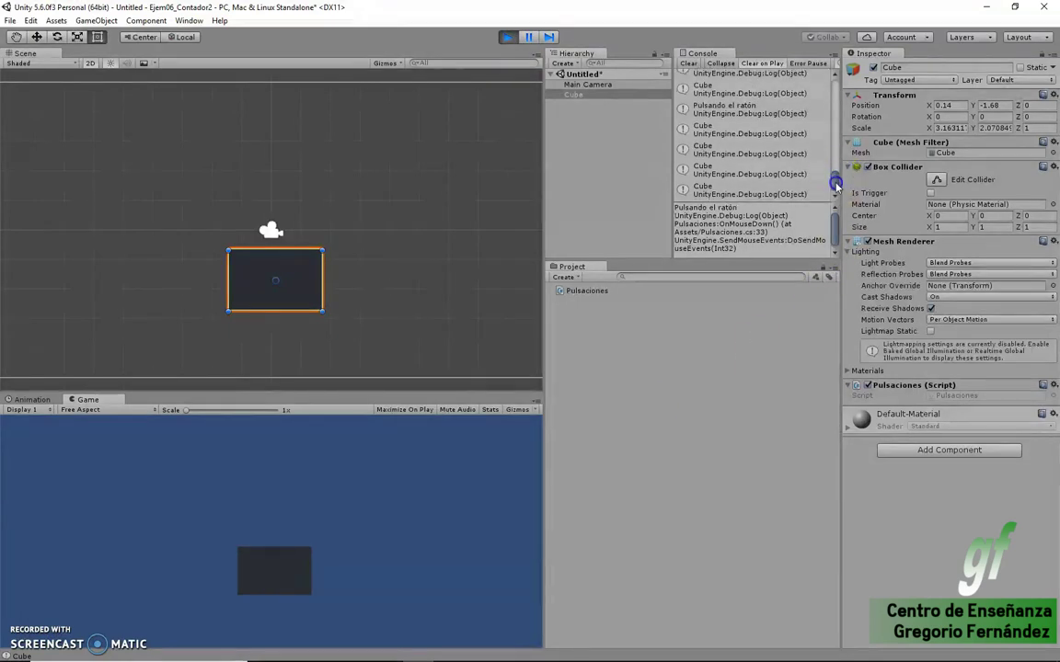
{"action": "left_click", "coordinate": [699, 127]}
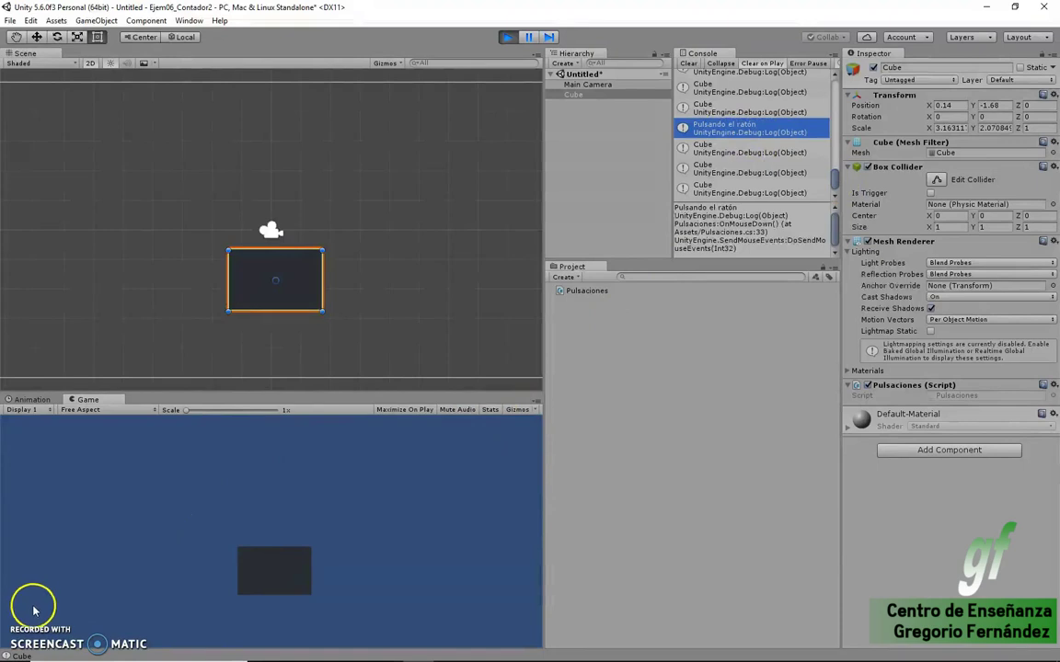
{"action": "left_click", "coordinate": [397, 286]}
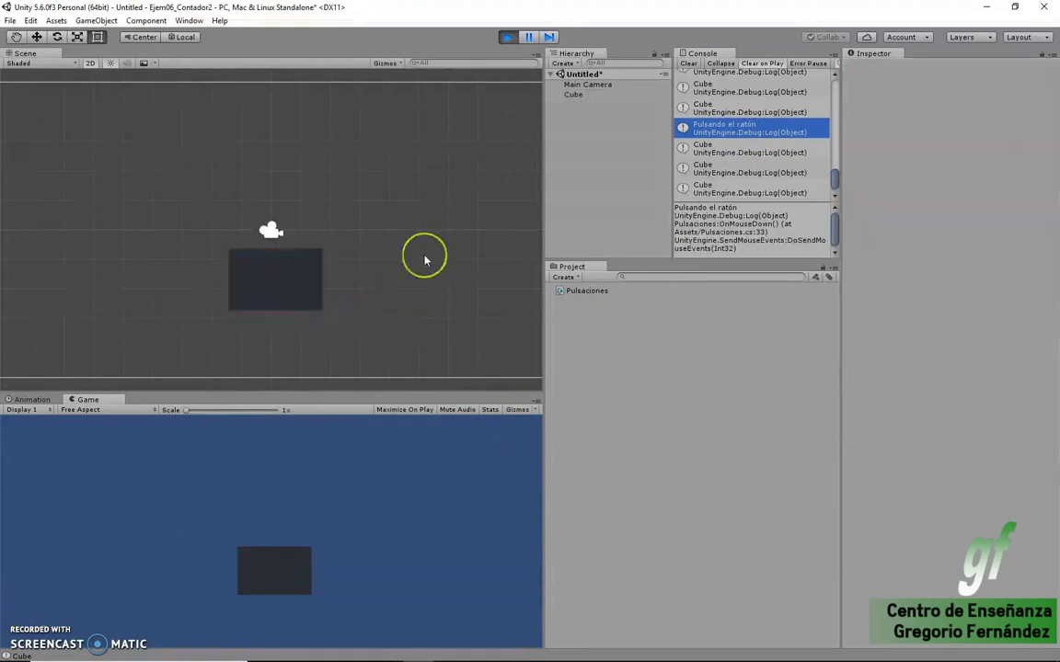
Add a UI > Text element from the Hierarchy's context menu
{"action": "right_click", "coordinate": [581, 107]}
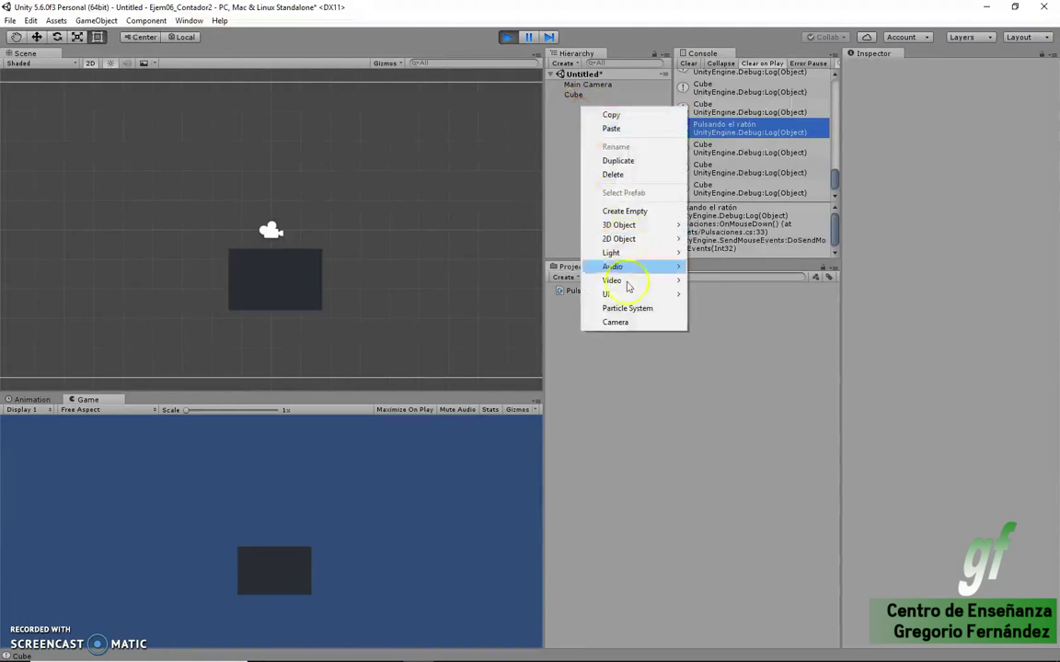
{"action": "mouse_move", "coordinate": [605, 293]}
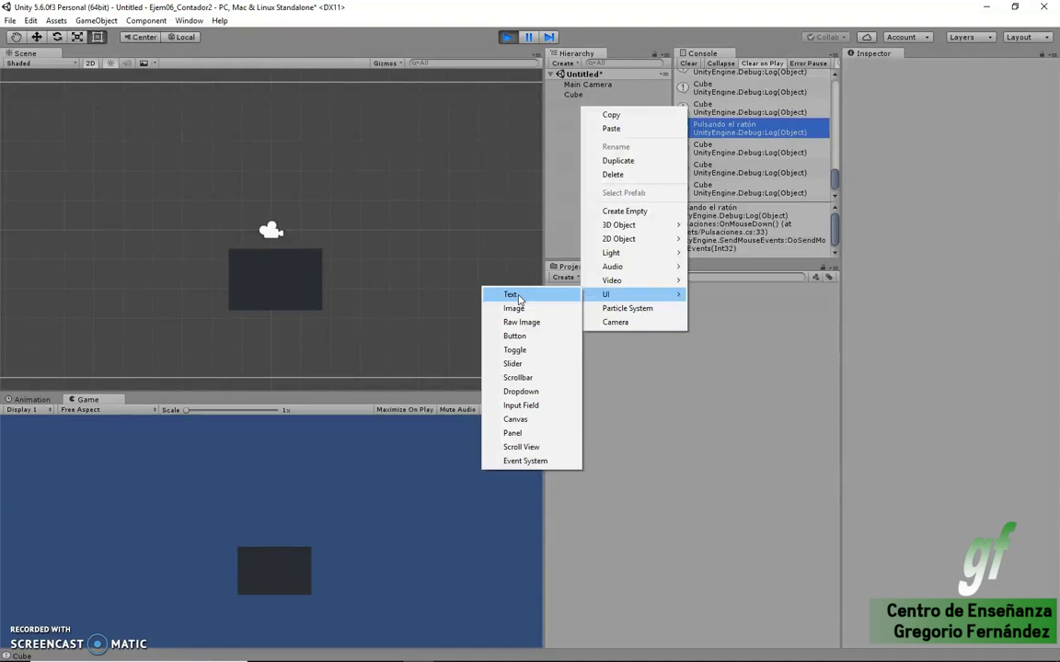
{"action": "left_click", "coordinate": [513, 294]}
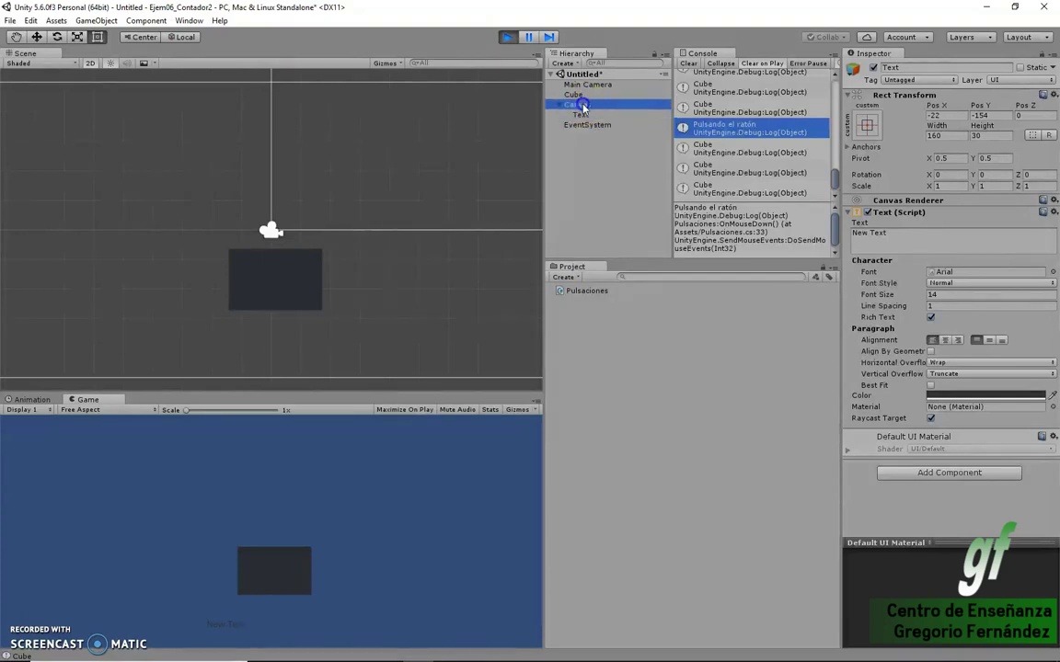
Rename the Text under Canvas to 'contador' and change its text to 'Este será el contador'
{"action": "left_click", "coordinate": [578, 105]}
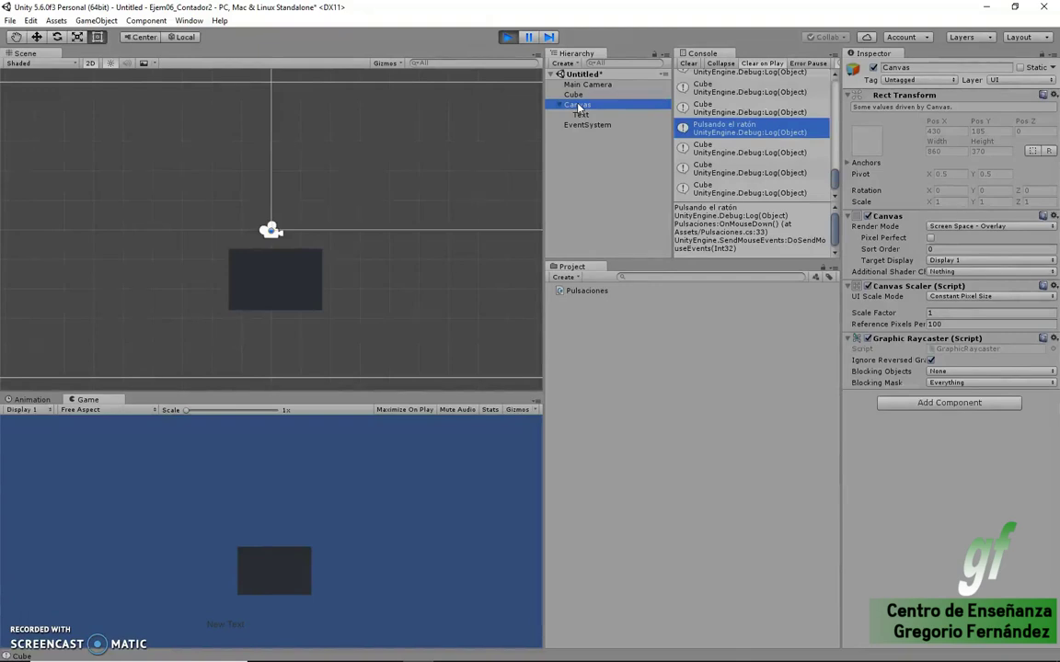
{"action": "left_click", "coordinate": [581, 115]}
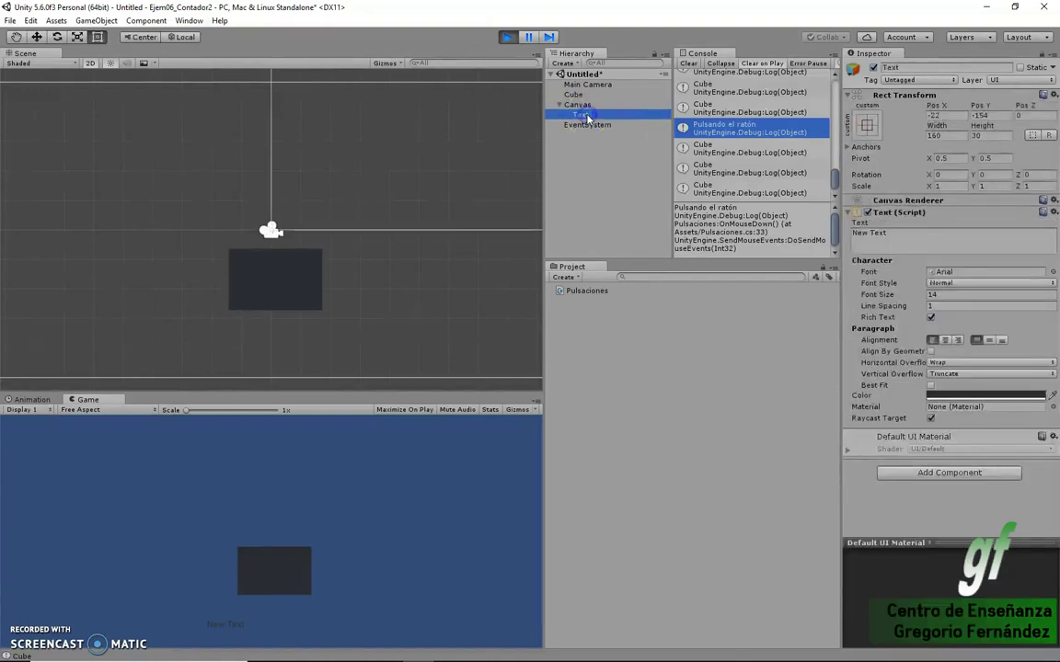
{"action": "left_click", "coordinate": [585, 115]}
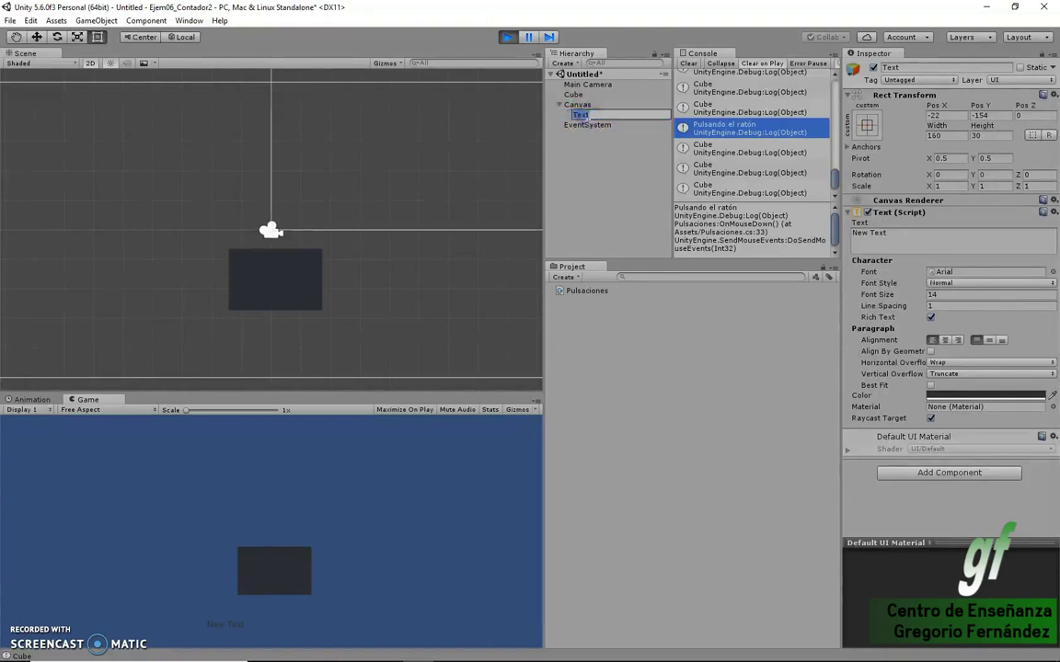
{"action": "type", "text": "contador"}
{"action": "key", "text": "Return"}
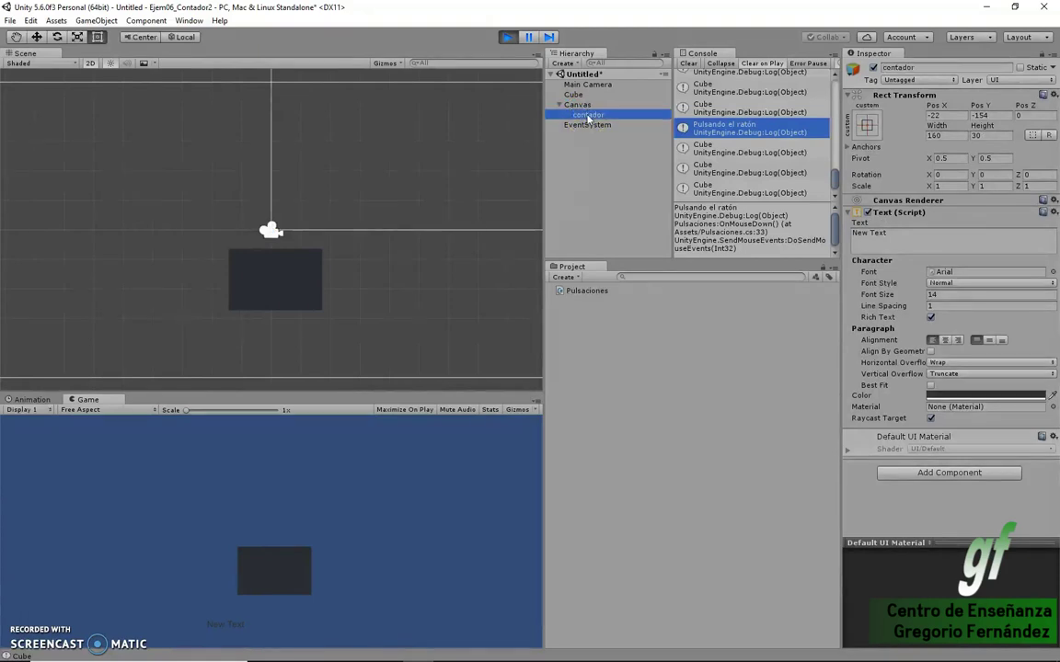
{"action": "left_click", "coordinate": [878, 232]}
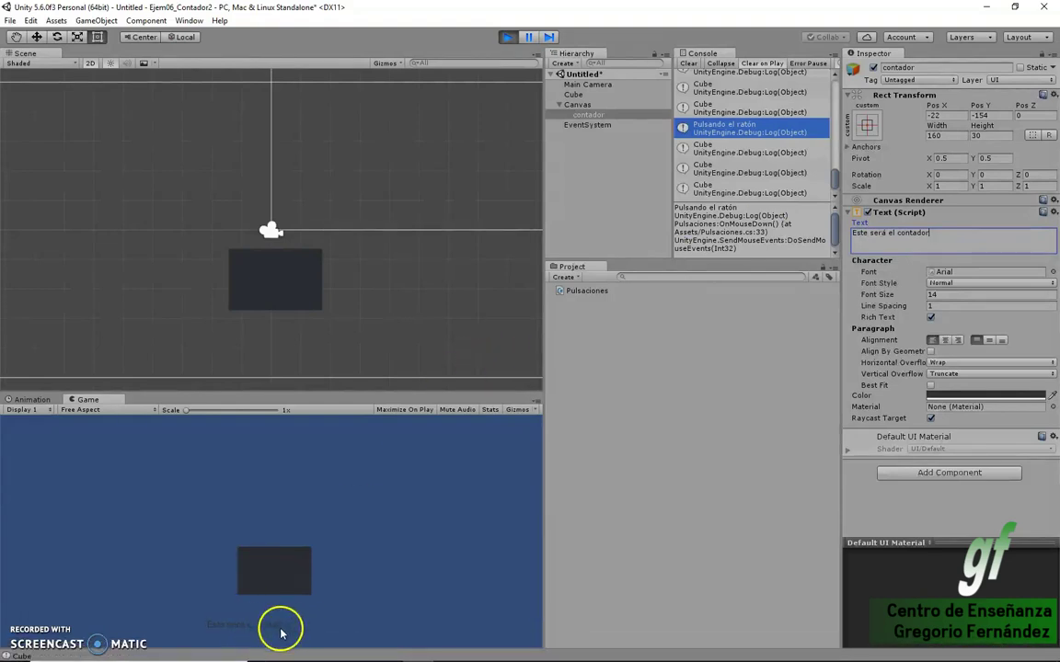
Set the contador Text colour to yellow (FBFF00FF) in the Color picker
{"action": "left_click", "coordinate": [1006, 395]}
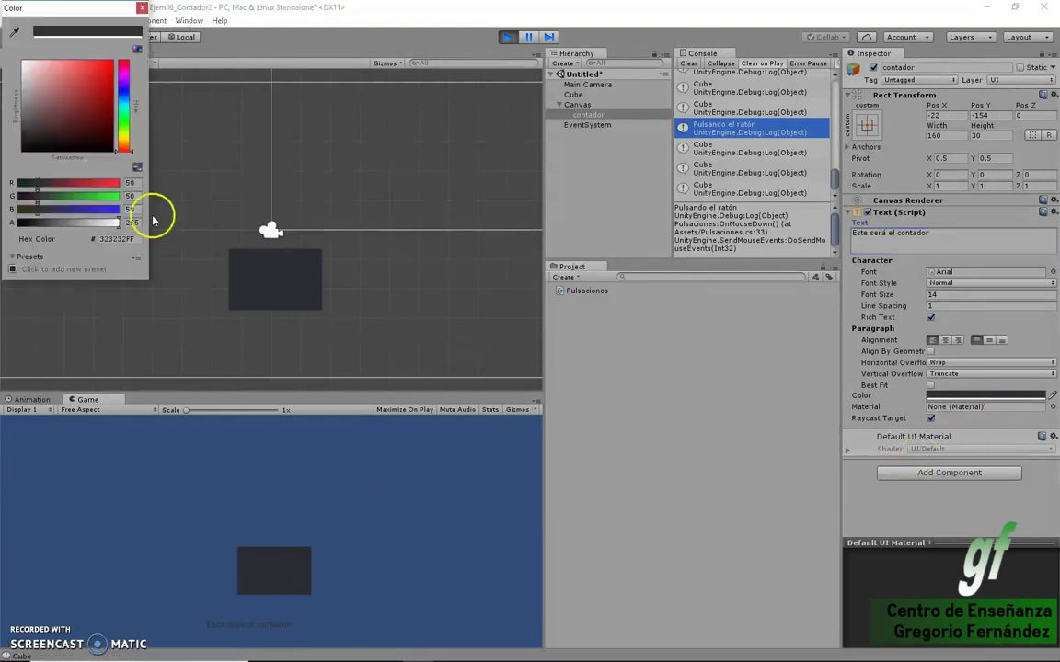
{"action": "left_click_drag", "start_coordinate": [74, 92], "coordinate": [115, 61]}
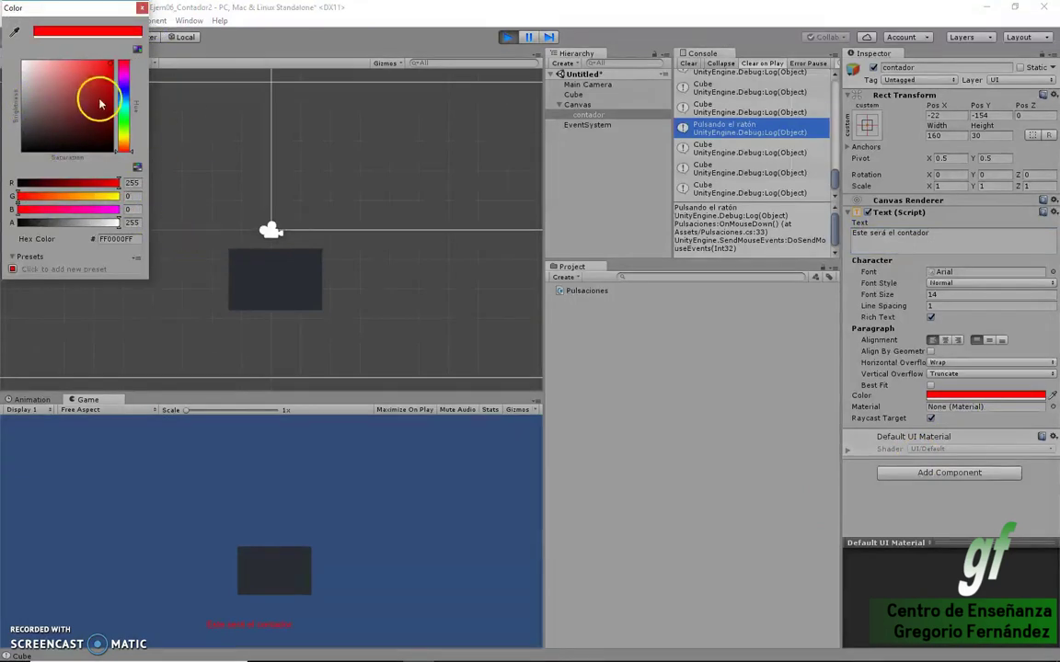
{"action": "left_click", "coordinate": [125, 140]}
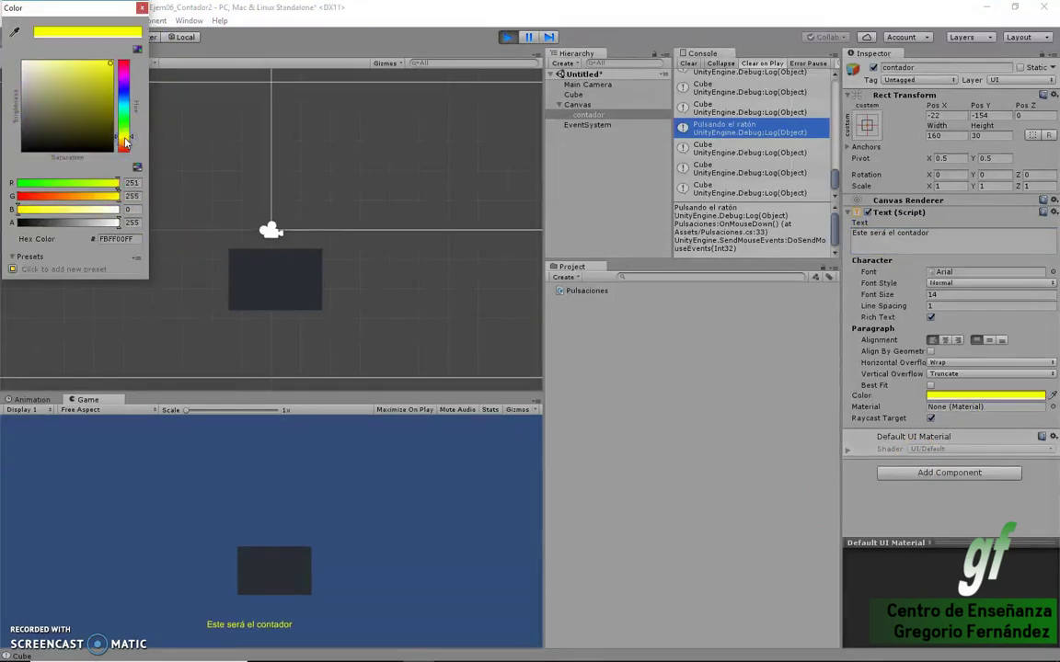
{"action": "left_click", "coordinate": [142, 7]}
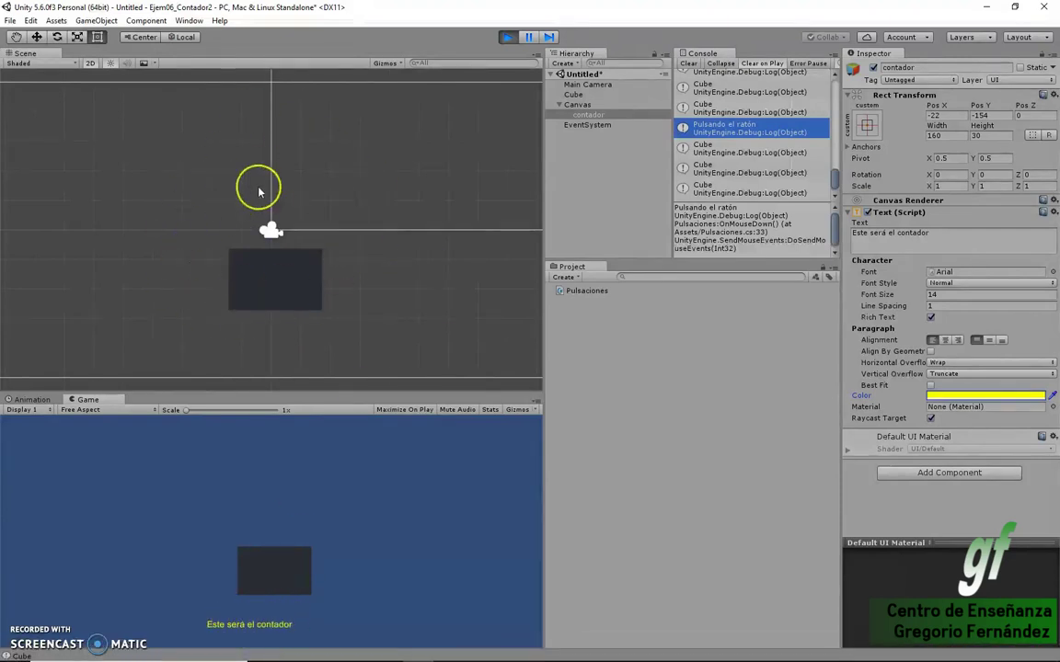
{"action": "middle_click_drag", "start_coordinate": [367, 189], "coordinate": [253, 230]}
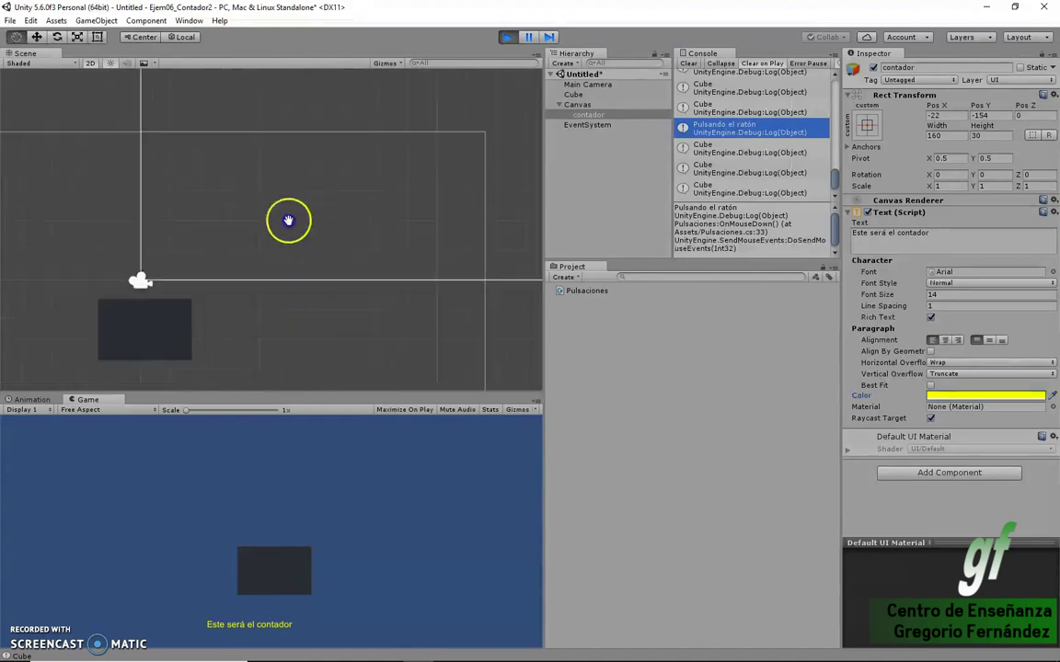
{"action": "scroll", "coordinate": [372, 202], "scroll_direction": "down", "scroll_amount": 3}
{"action": "scroll", "coordinate": [378, 202], "scroll_direction": "down", "scroll_amount": 3}
{"action": "scroll", "coordinate": [414, 201], "scroll_direction": "down", "scroll_amount": 2}
{"action": "scroll", "coordinate": [423, 208], "scroll_direction": "down", "scroll_amount": 2}
{"action": "scroll", "coordinate": [423, 208], "scroll_direction": "down", "scroll_amount": 2}
{"action": "scroll", "coordinate": [423, 208], "scroll_direction": "down", "scroll_amount": 2}
{"action": "scroll", "coordinate": [423, 207], "scroll_direction": "down", "scroll_amount": 1}
{"action": "scroll", "coordinate": [429, 217], "scroll_direction": "down", "scroll_amount": 1}
{"action": "scroll", "coordinate": [430, 217], "scroll_direction": "down", "scroll_amount": 1}
{"action": "scroll", "coordinate": [432, 213], "scroll_direction": "down", "scroll_amount": 1}
{"action": "scroll", "coordinate": [456, 211], "scroll_direction": "down", "scroll_amount": 1}
{"action": "scroll", "coordinate": [457, 213], "scroll_direction": "down", "scroll_amount": 1}
{"action": "scroll", "coordinate": [441, 218], "scroll_direction": "down", "scroll_amount": 2}
{"action": "scroll", "coordinate": [418, 222], "scroll_direction": "down", "scroll_amount": 2}
{"action": "scroll", "coordinate": [409, 225], "scroll_direction": "down", "scroll_amount": 1}
{"action": "scroll", "coordinate": [396, 119], "scroll_direction": "down", "scroll_amount": 2}
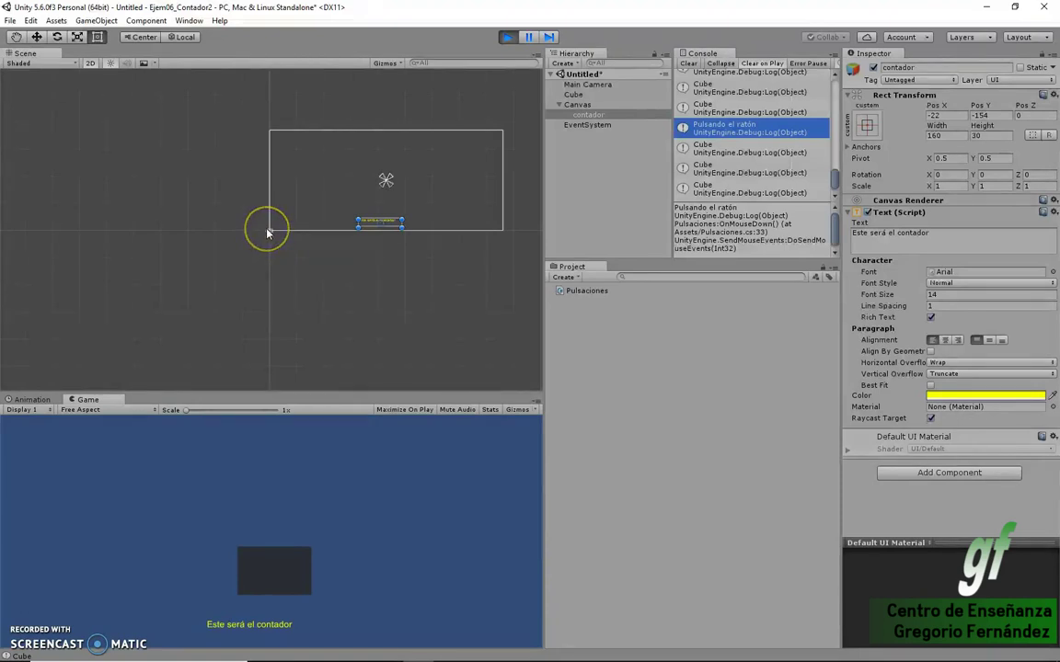
{"action": "left_click", "coordinate": [361, 220]}
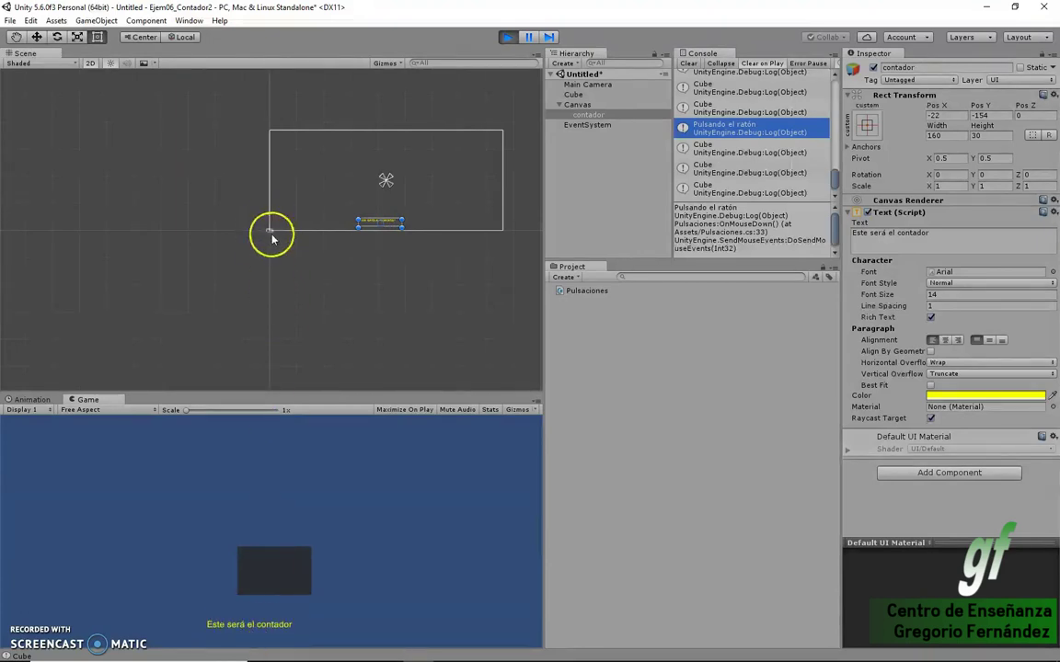
{"action": "left_click", "coordinate": [90, 62]}
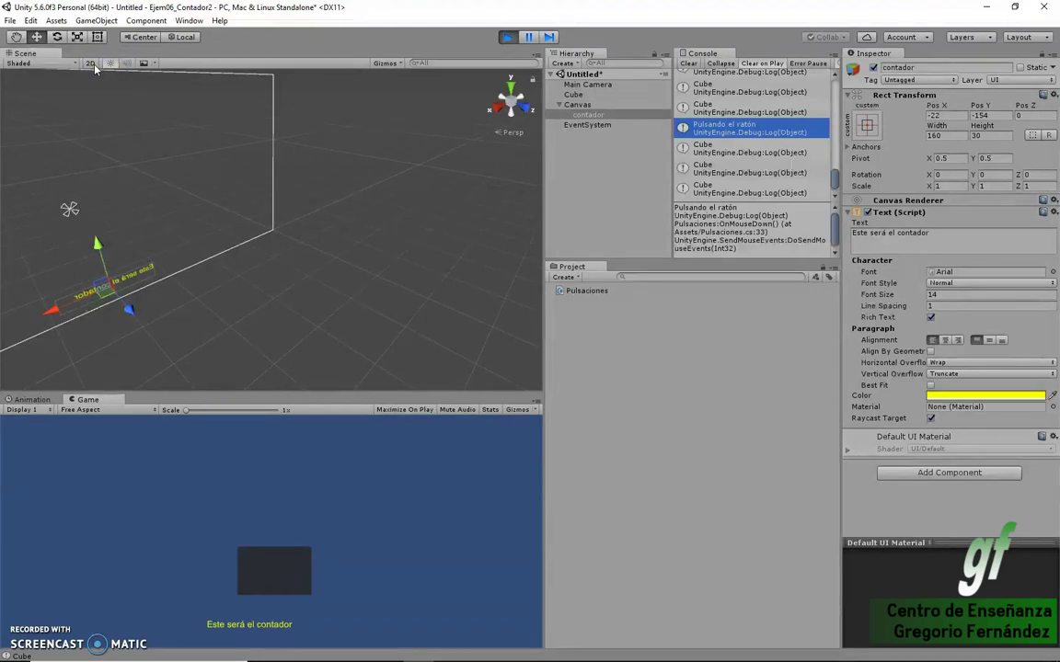
{"action": "mouse_move", "coordinate": [291, 334]}
{"action": "left_mouse_down", "text": "alt"}
{"action": "mouse_move", "coordinate": [461, 243]}
{"action": "mouse_move", "coordinate": [415, 294]}
{"action": "mouse_move", "coordinate": [419, 315]}
{"action": "mouse_move", "coordinate": [530, 301]}
{"action": "left_mouse_up", "text": "alt"}
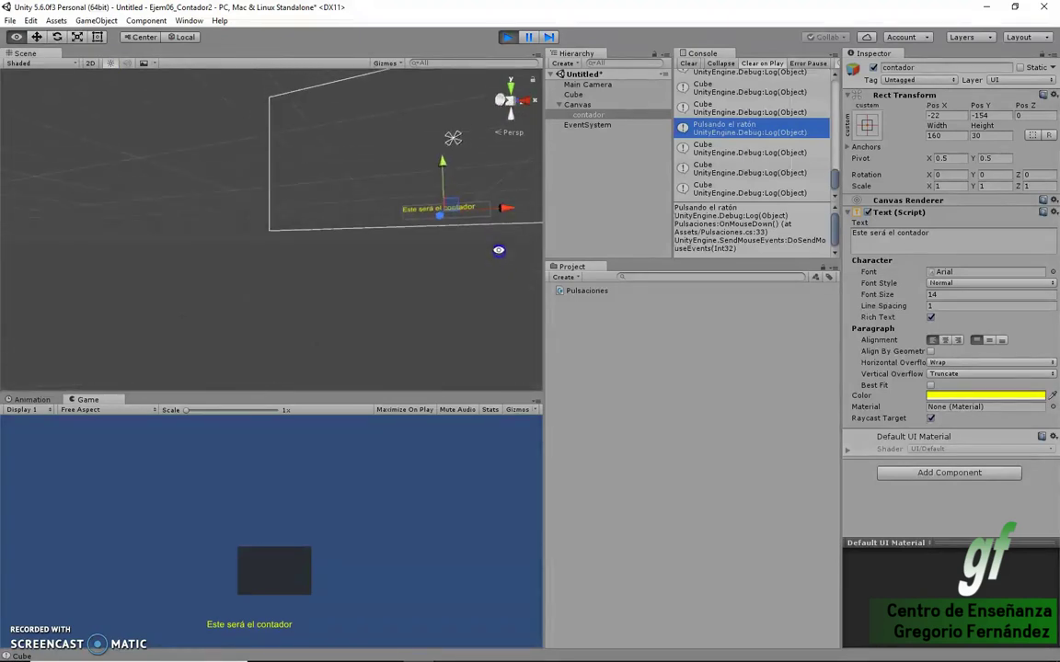
{"action": "left_click", "coordinate": [92, 63]}
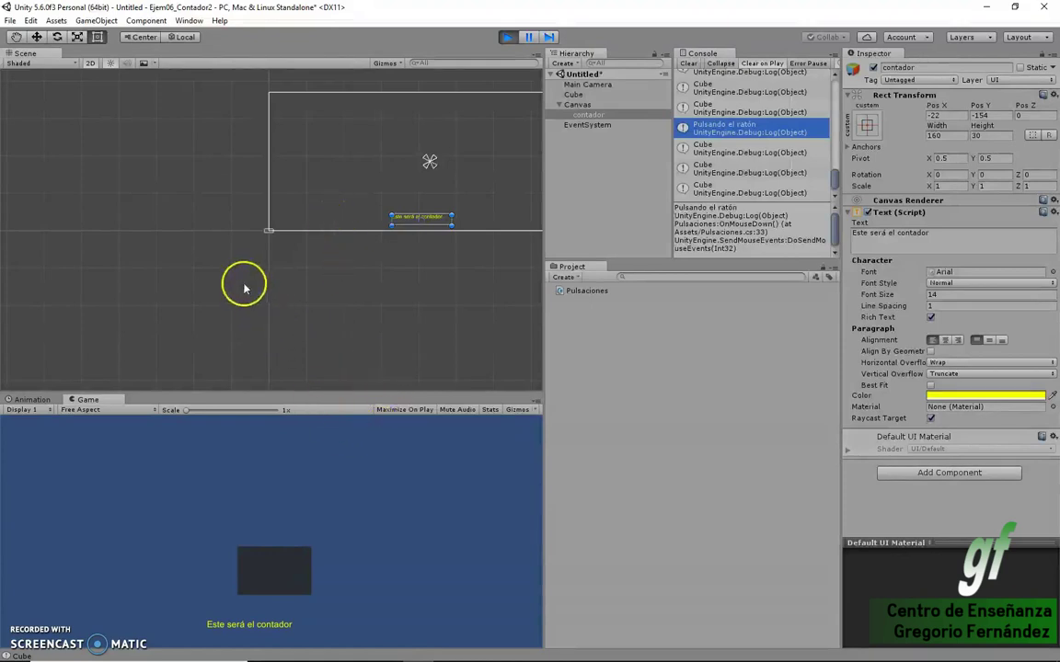
{"action": "left_click", "coordinate": [223, 260]}
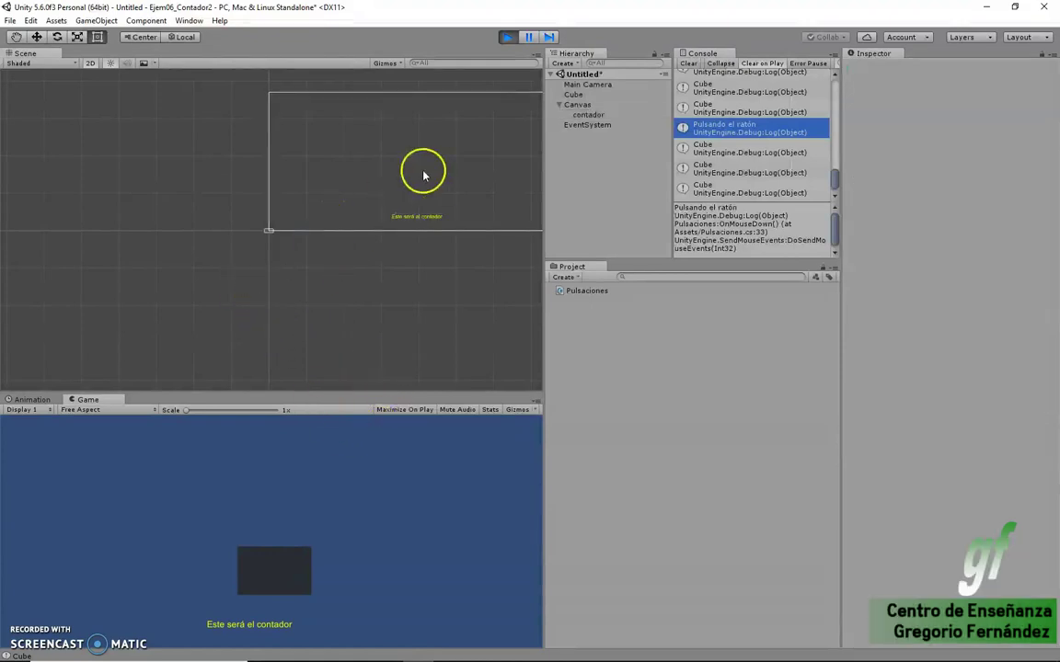
{"action": "double_click", "coordinate": [589, 85]}
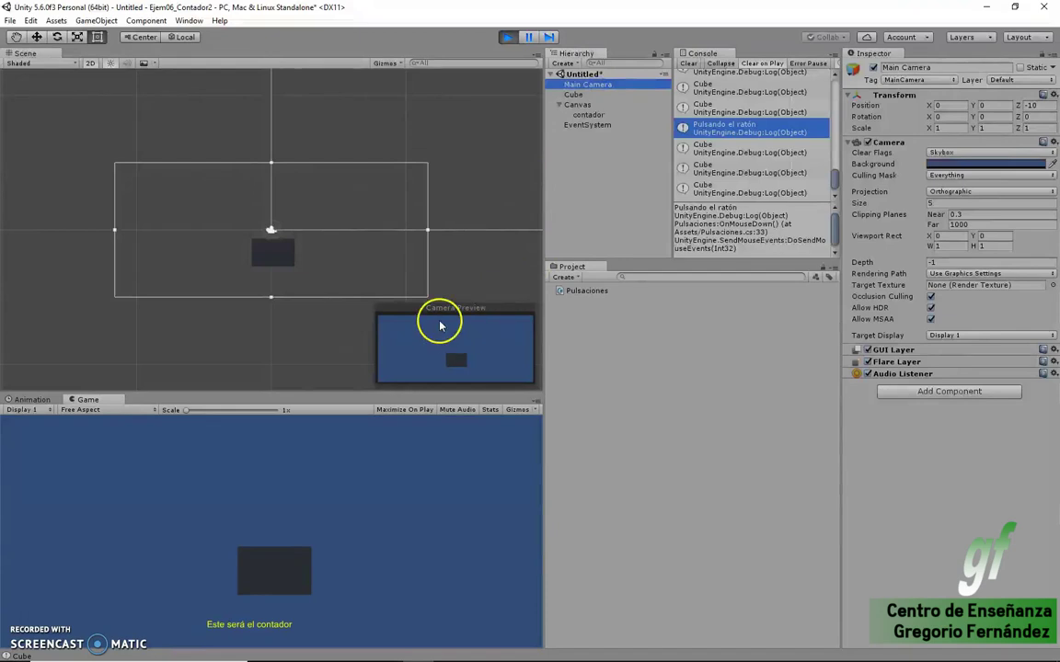
{"action": "left_click", "coordinate": [438, 274]}
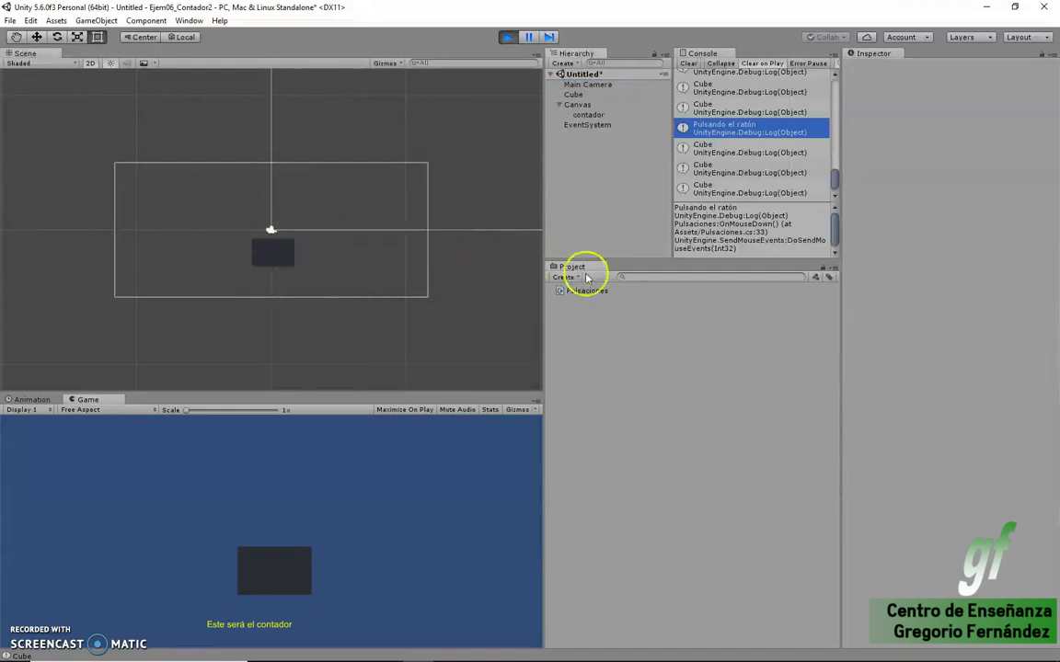
{"action": "left_click", "coordinate": [585, 114]}
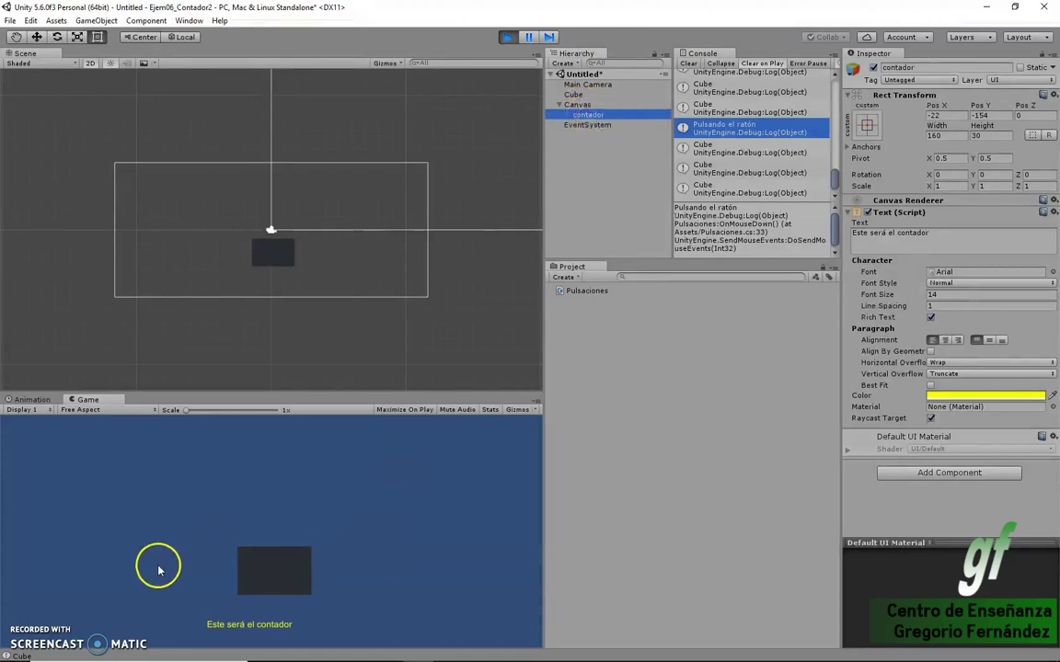
{"action": "mouse_move", "coordinate": [473, 651]}
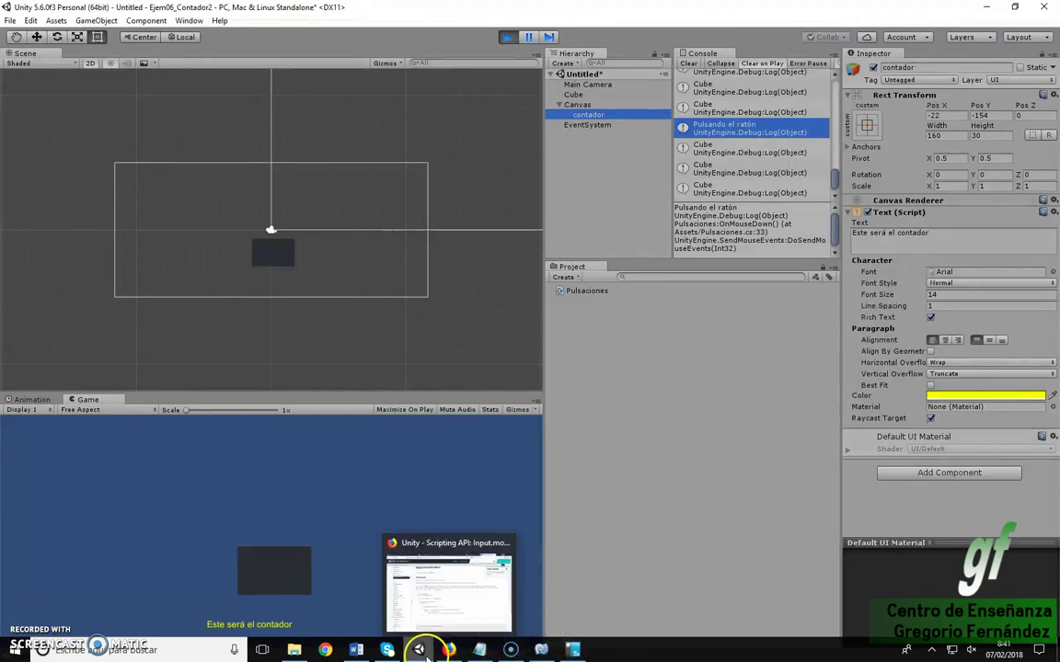
Create a new C# script named 'Contador' in the Project assets
{"action": "left_click", "coordinate": [590, 116]}
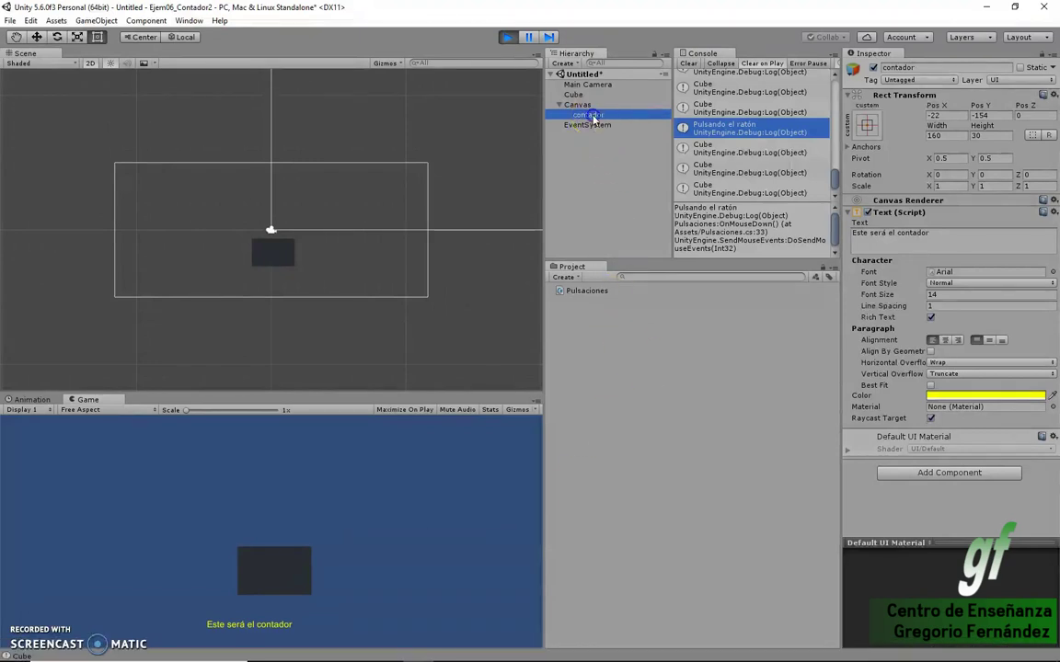
{"action": "right_click", "coordinate": [588, 315]}
{"action": "mouse_move", "coordinate": [603, 321]}
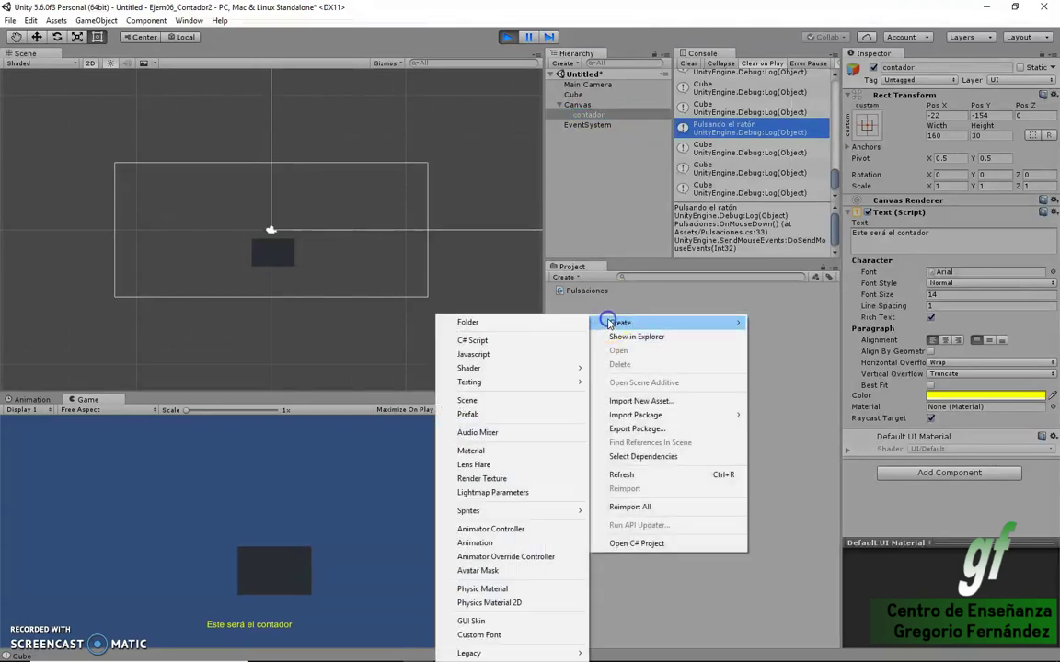
{"action": "left_click", "coordinate": [515, 344]}
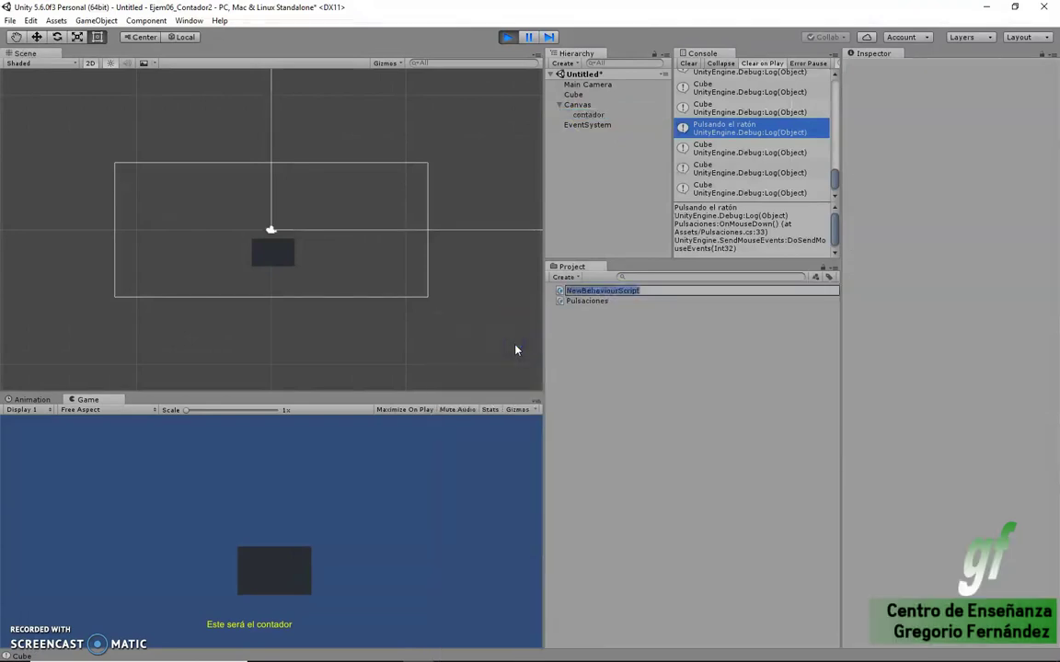
{"action": "type", "text": "Contador"}
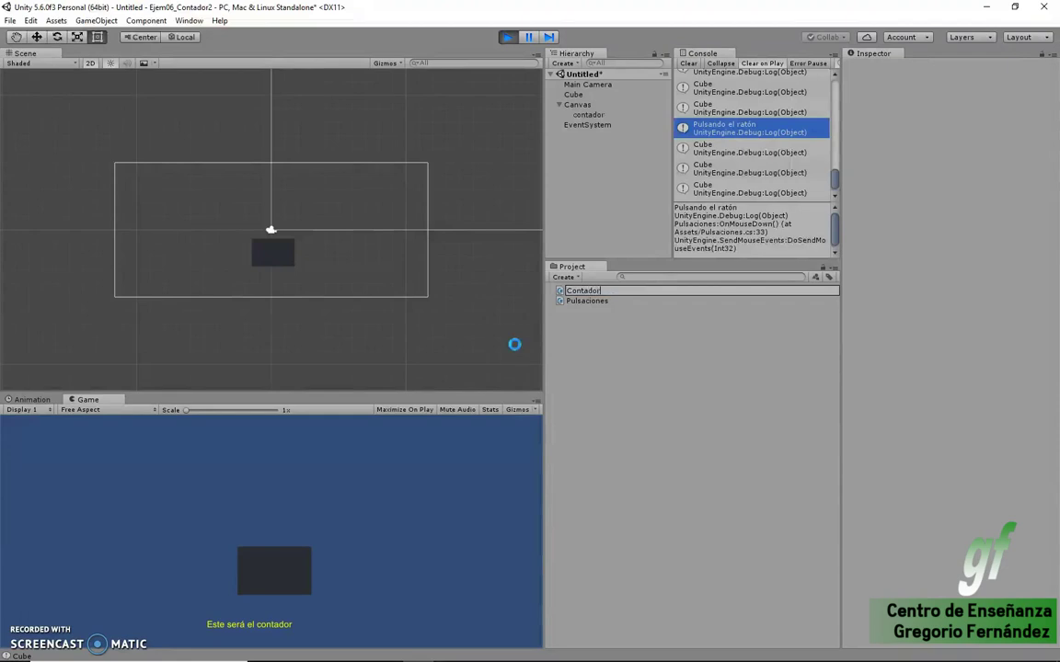
{"action": "key", "text": "Return"}
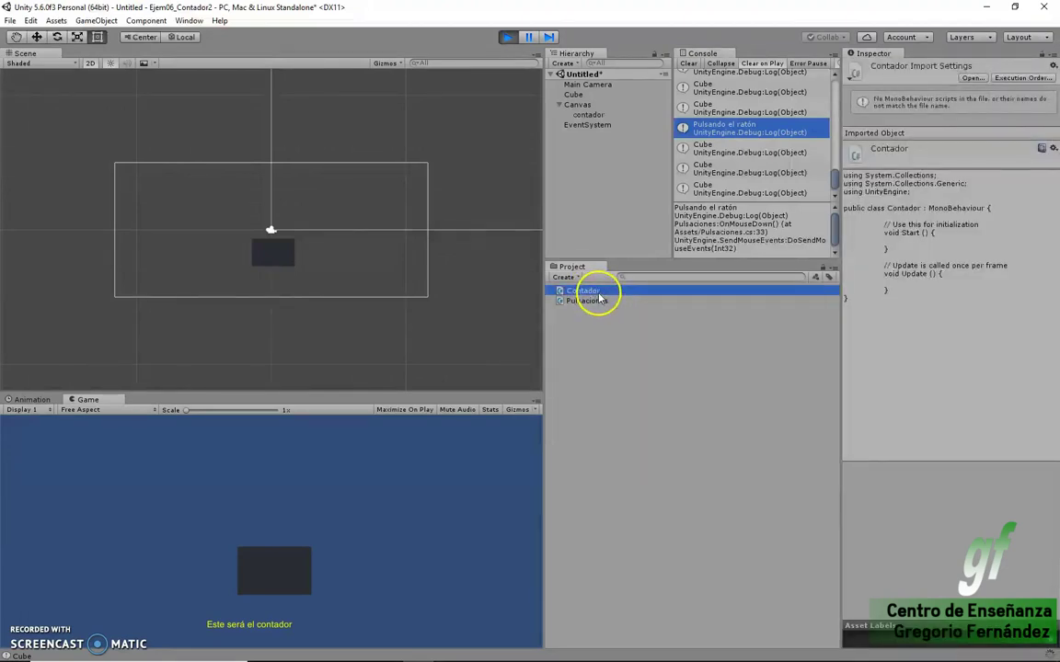
Open the Contador script for editing in MonoDevelop
{"action": "left_click", "coordinate": [598, 299]}
{"action": "right_click", "coordinate": [573, 292]}
{"action": "key", "text": "Escape"}
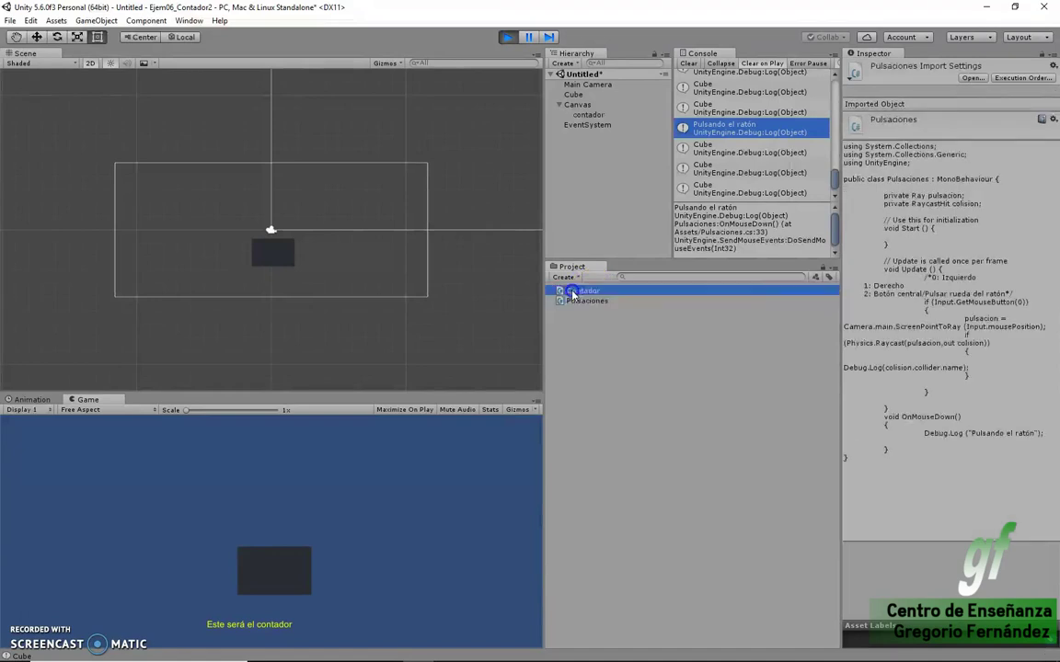
{"action": "right_click", "coordinate": [572, 291]}
{"action": "left_click", "coordinate": [598, 324]}
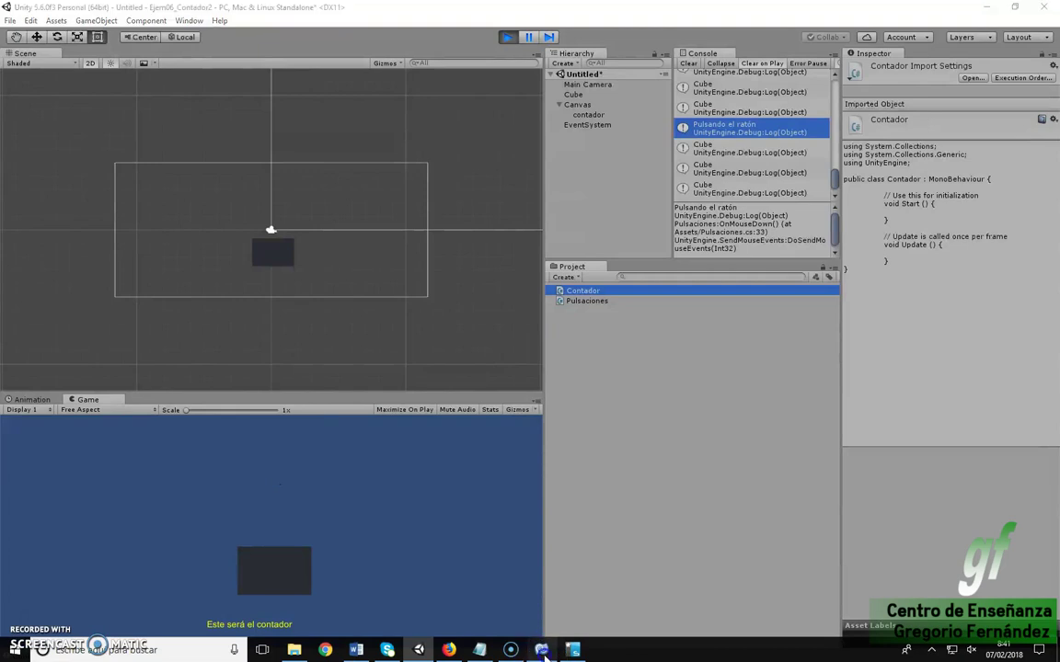
Paste the counter code into Contador.cs and move the textoContador and puntuacion declarations to the class top
{"action": "left_click", "coordinate": [543, 650]}
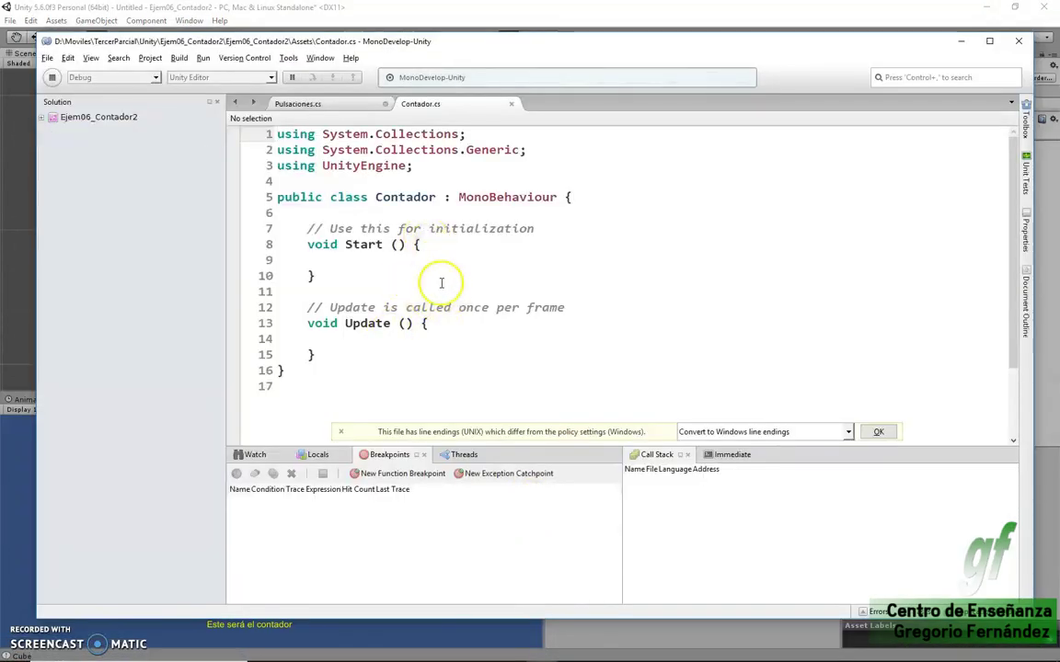
{"action": "left_click", "coordinate": [393, 369]}
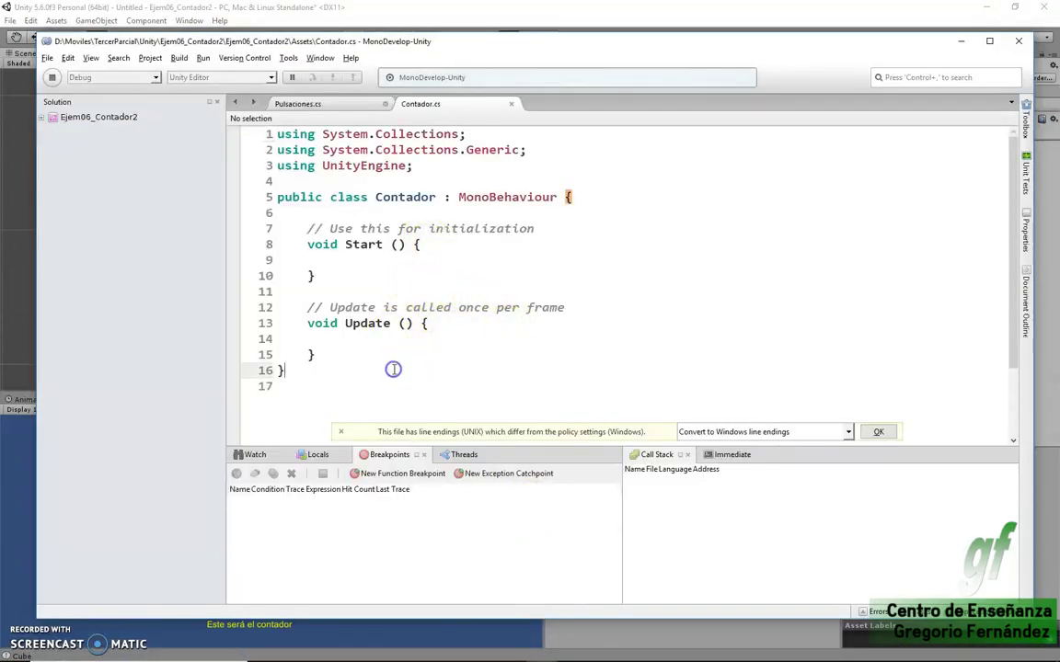
{"action": "key", "text": "Up"}
{"action": "key", "text": "ctrl+v"}
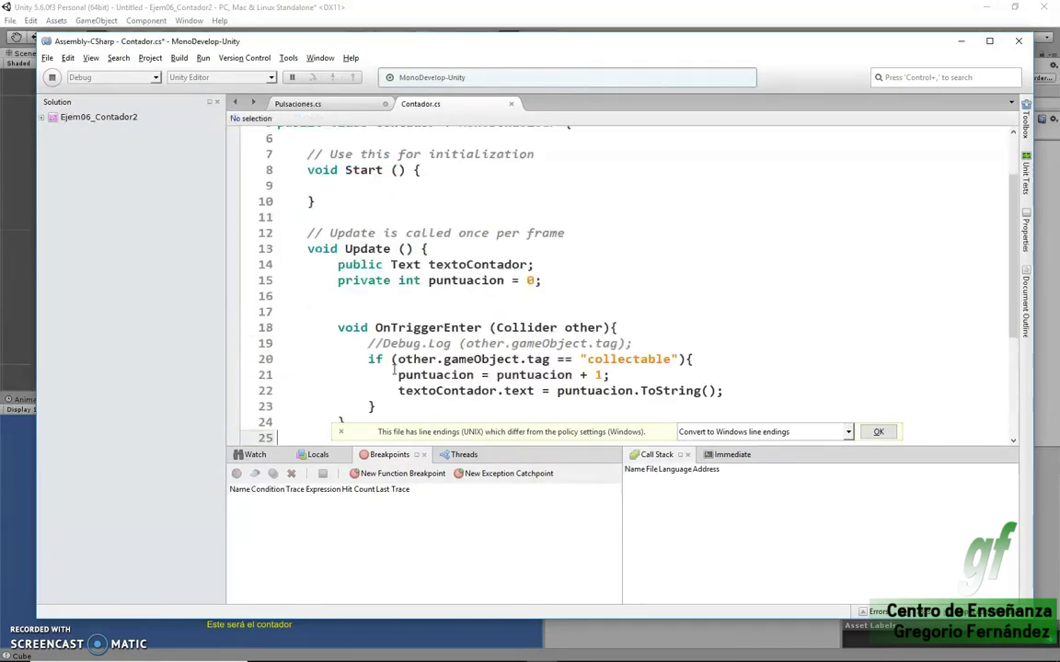
{"action": "left_click_drag", "start_coordinate": [550, 281], "coordinate": [224, 268]}
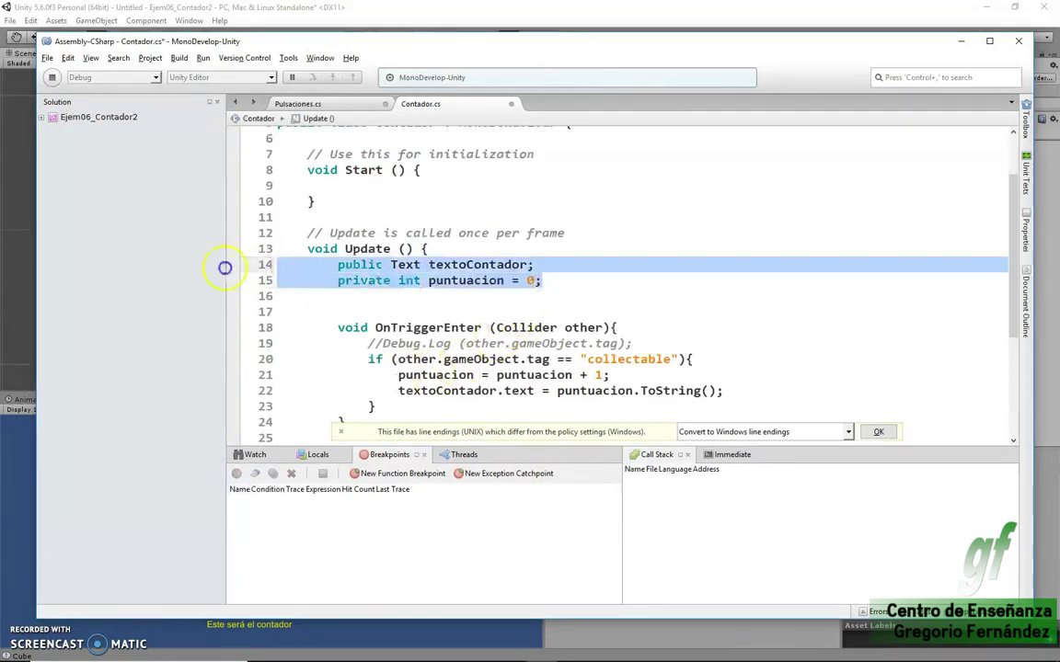
{"action": "key", "text": "ctrl+x"}
{"action": "scroll", "coordinate": [404, 258], "scroll_direction": "up", "scroll_amount": 2}
{"action": "left_click", "coordinate": [340, 213]}
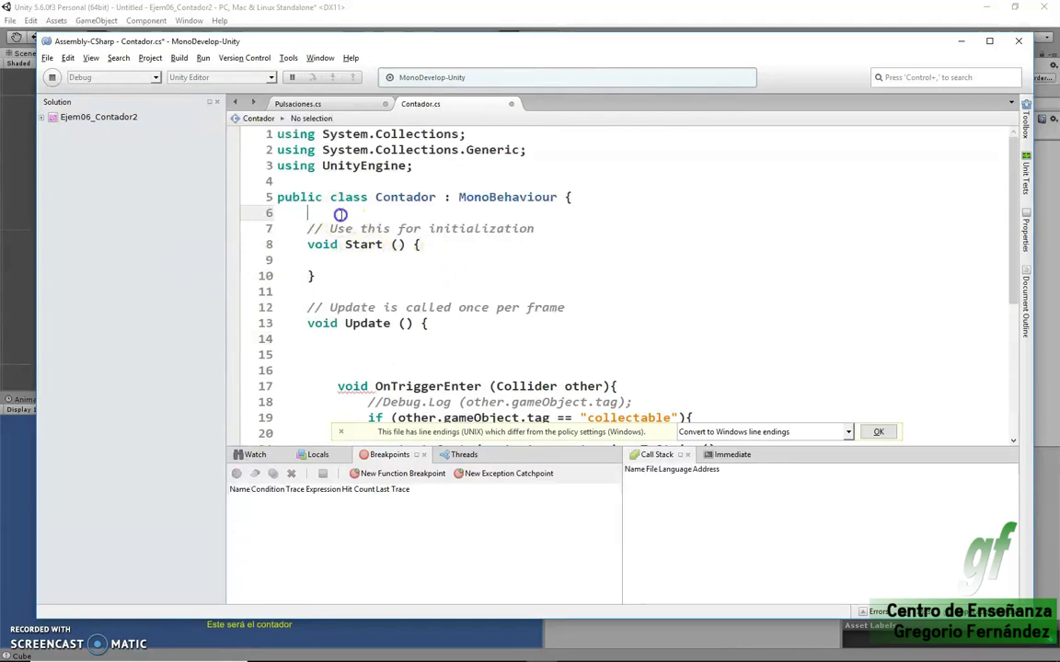
{"action": "key", "text": "ctrl+v"}
{"action": "key", "text": "Return"}
{"action": "key", "text": "Return"}
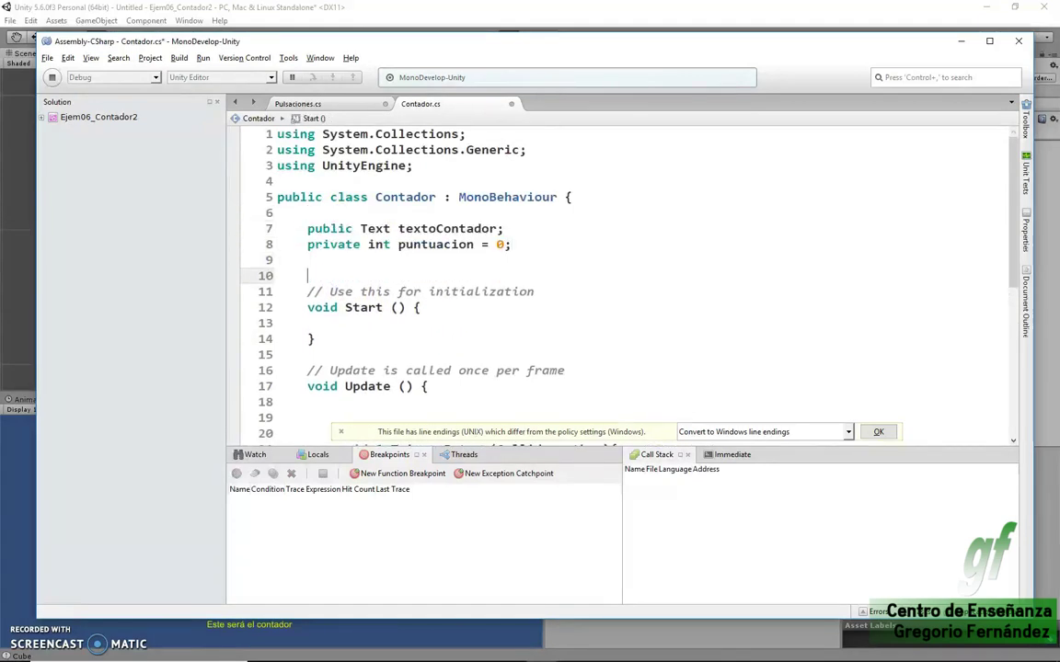
{"action": "scroll", "coordinate": [603, 248], "scroll_direction": "down", "scroll_amount": 3}
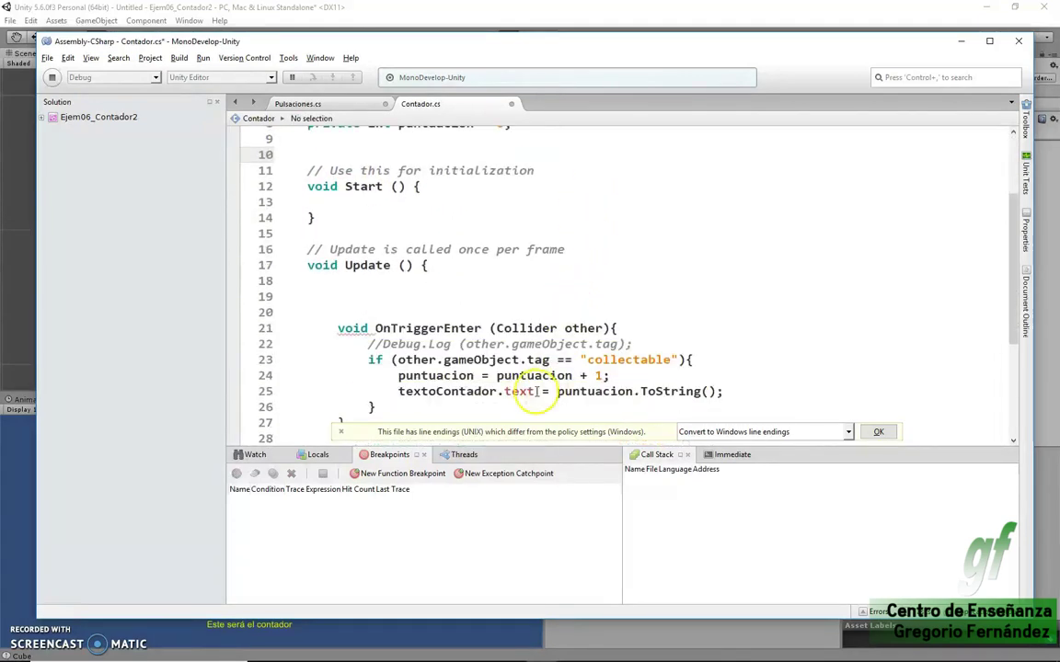
Stop the debugging session, return to Unity and select the Cube
{"action": "left_click", "coordinate": [51, 77]}
{"action": "left_click", "coordinate": [19, 554]}
{"action": "left_click", "coordinate": [279, 288]}
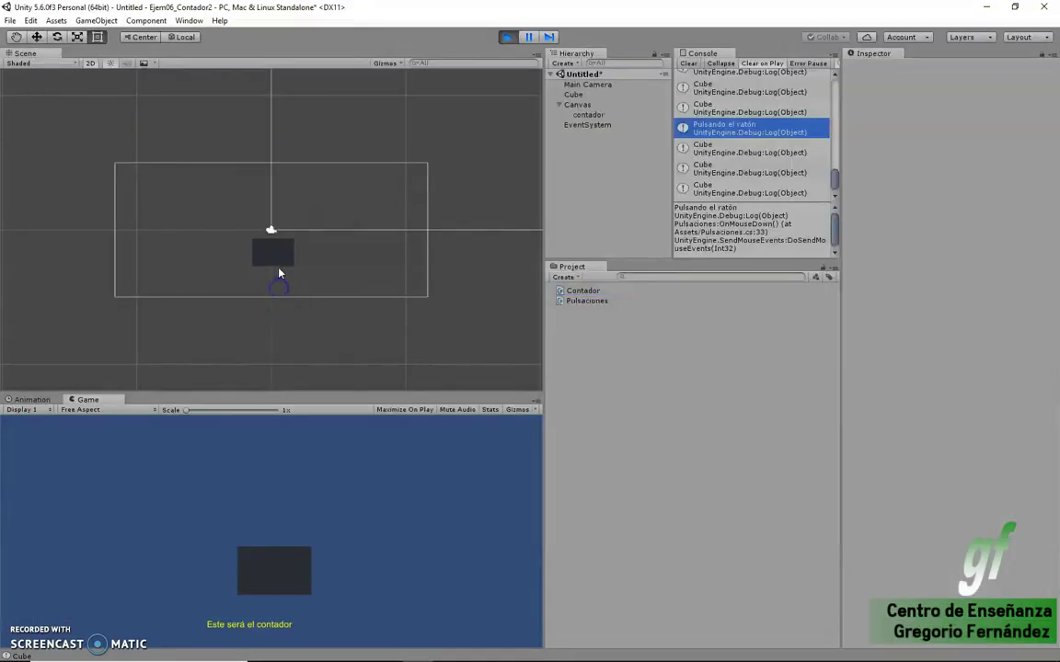
{"action": "left_click", "coordinate": [280, 265]}
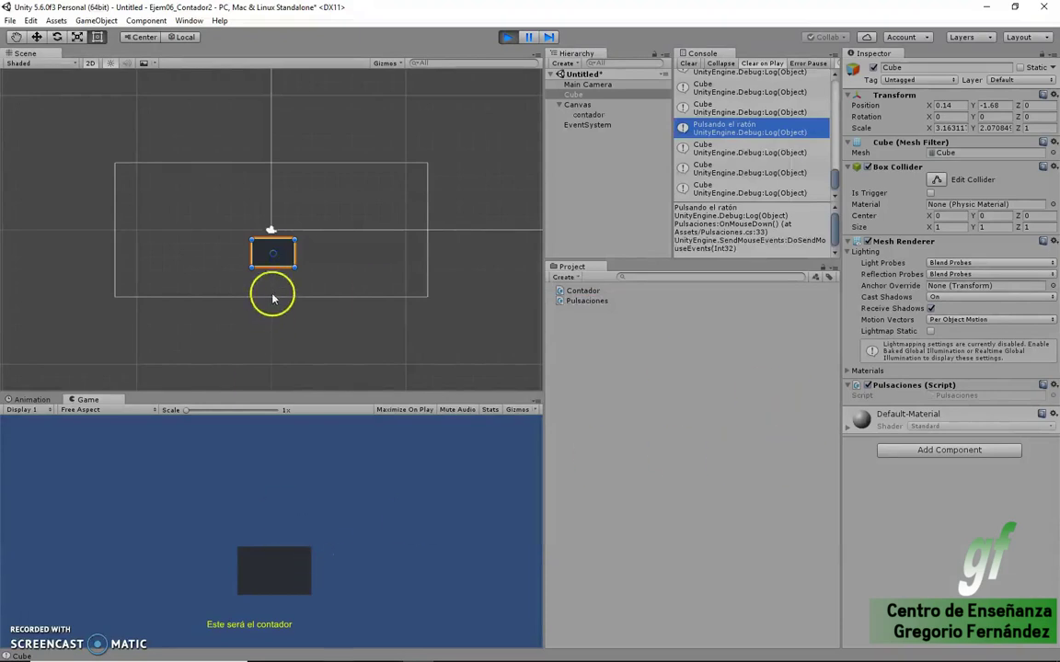
Uncomment the Debug.Log on line 23 of Contador's OnTriggerEnter and prefix its message with "Pulsando"+
{"action": "mouse_move", "coordinate": [348, 644]}
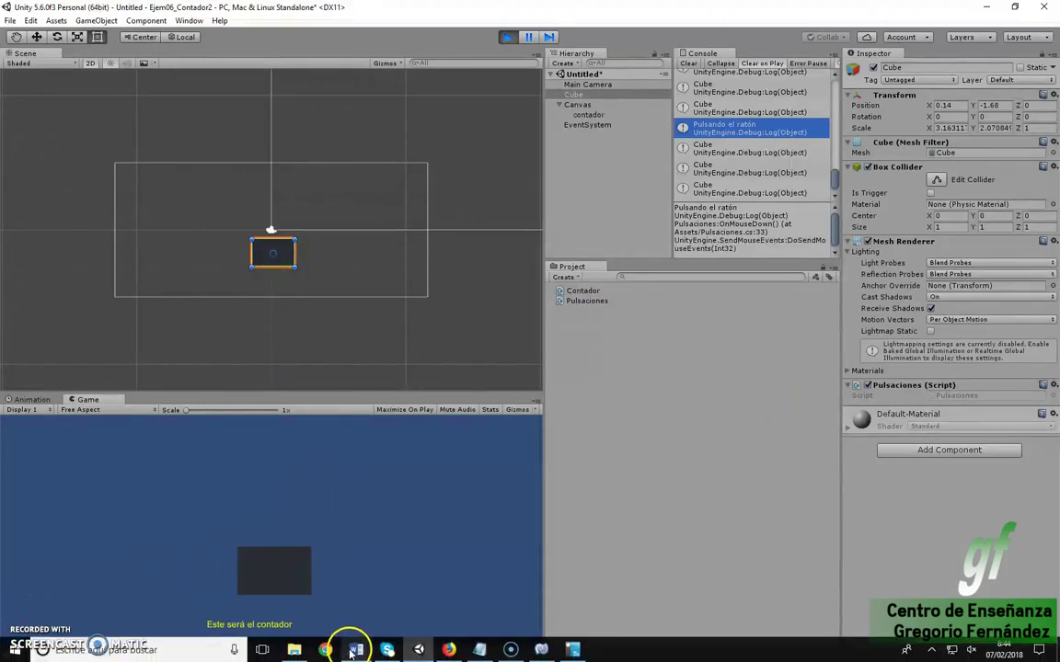
{"action": "left_click", "coordinate": [480, 649]}
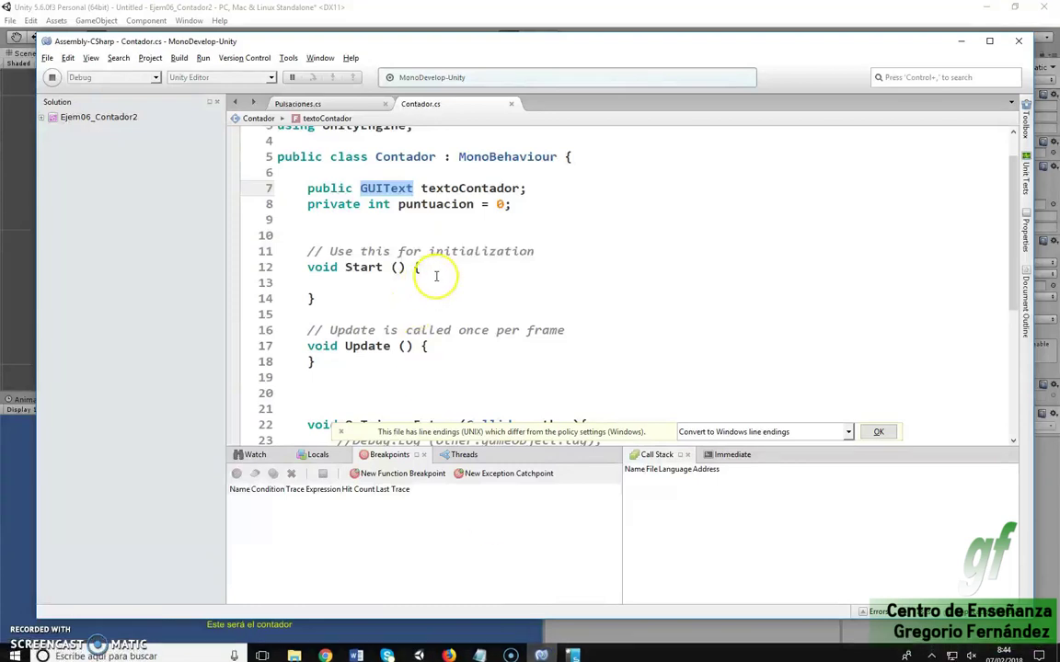
{"action": "scroll", "coordinate": [465, 286], "scroll_direction": "down", "scroll_amount": 3}
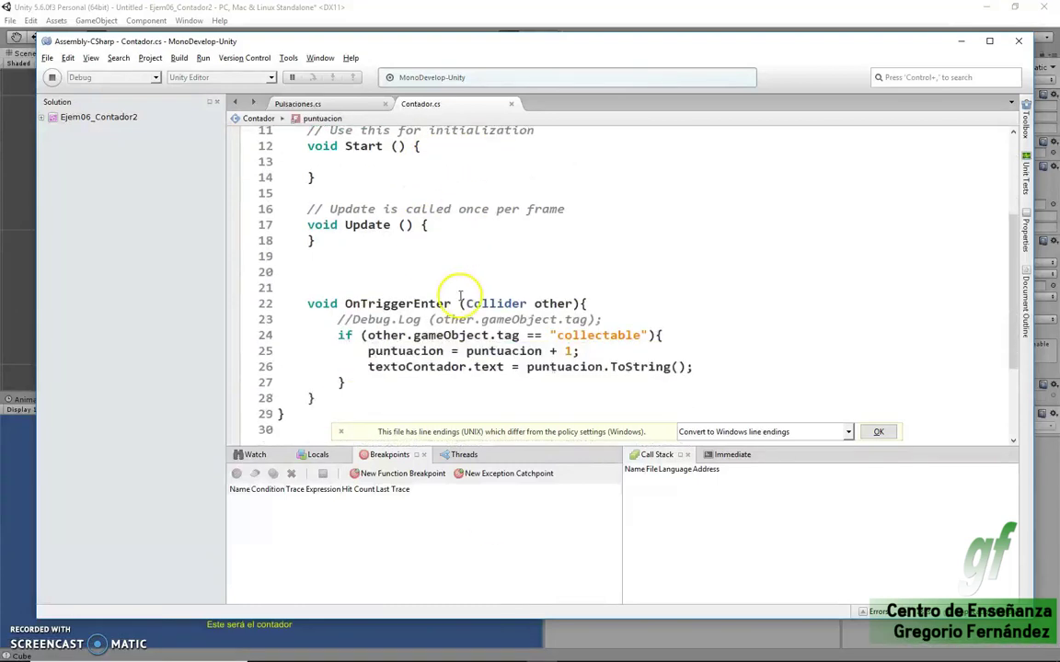
{"action": "scroll", "coordinate": [460, 297], "scroll_direction": "down", "scroll_amount": 2}
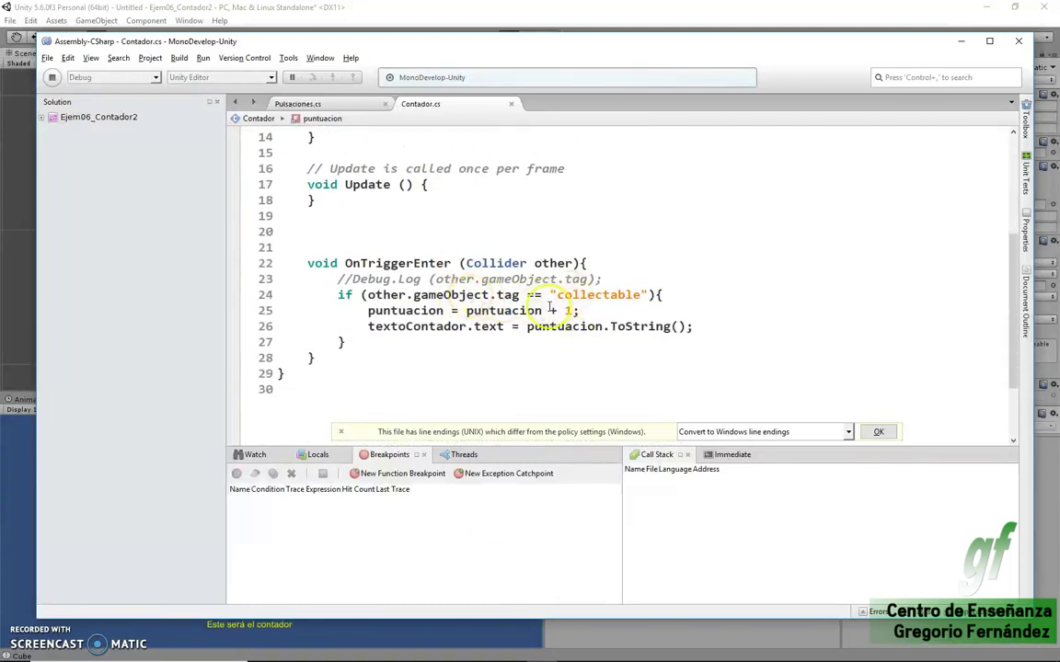
{"action": "left_click", "coordinate": [353, 279]}
{"action": "key", "text": "BackSpace"}
{"action": "key", "text": "BackSpace"}
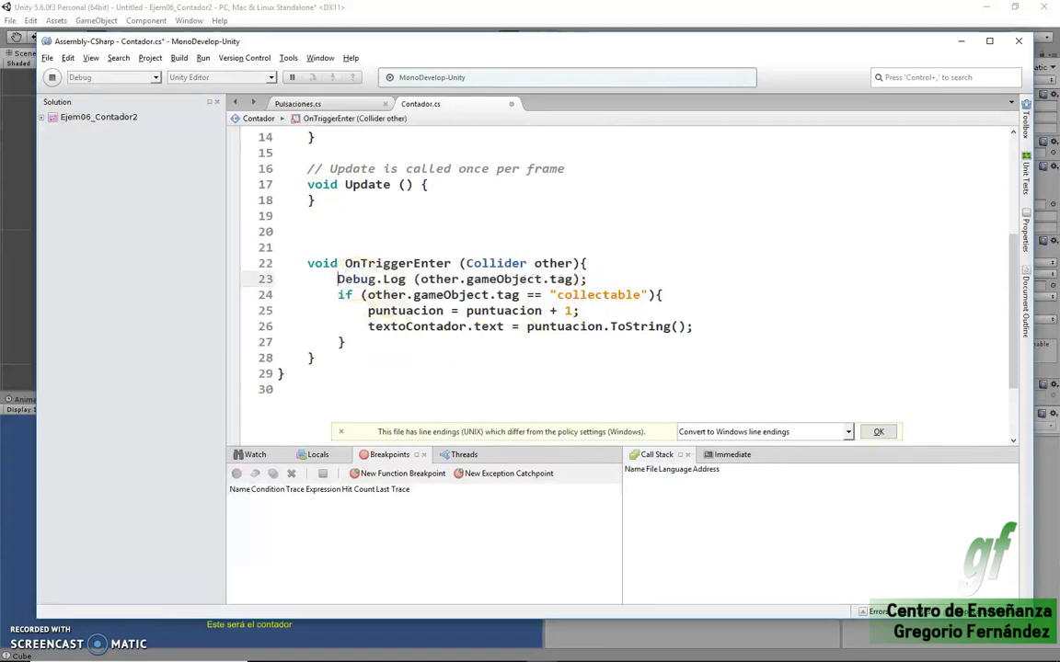
{"action": "left_click", "coordinate": [415, 279]}
{"action": "type", "text": "\"Pulsando\""}
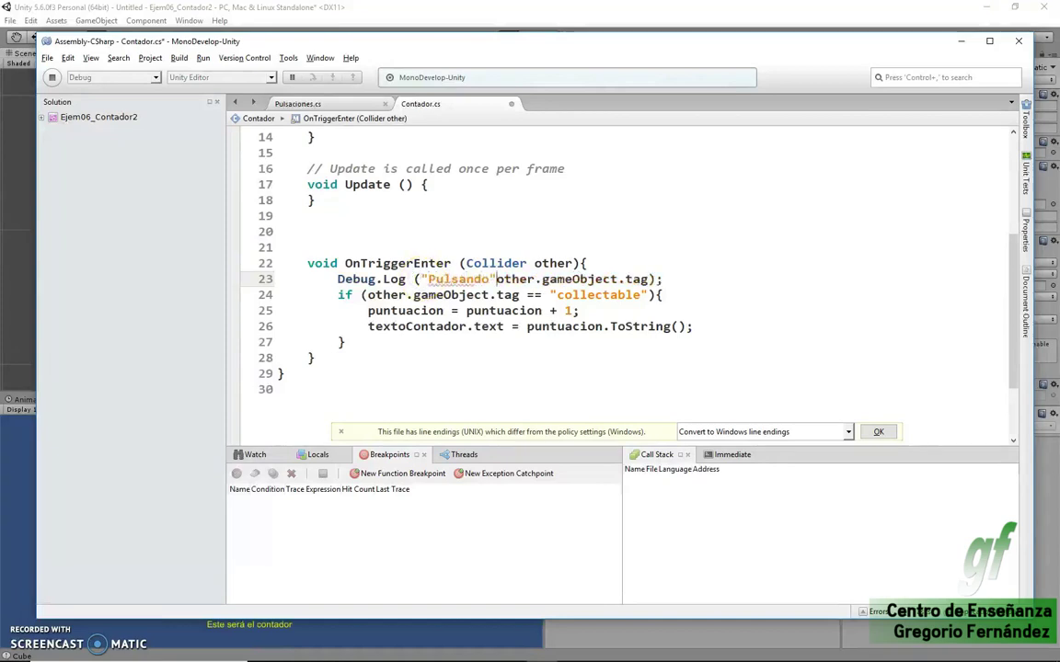
{"action": "type", "text": "+"}
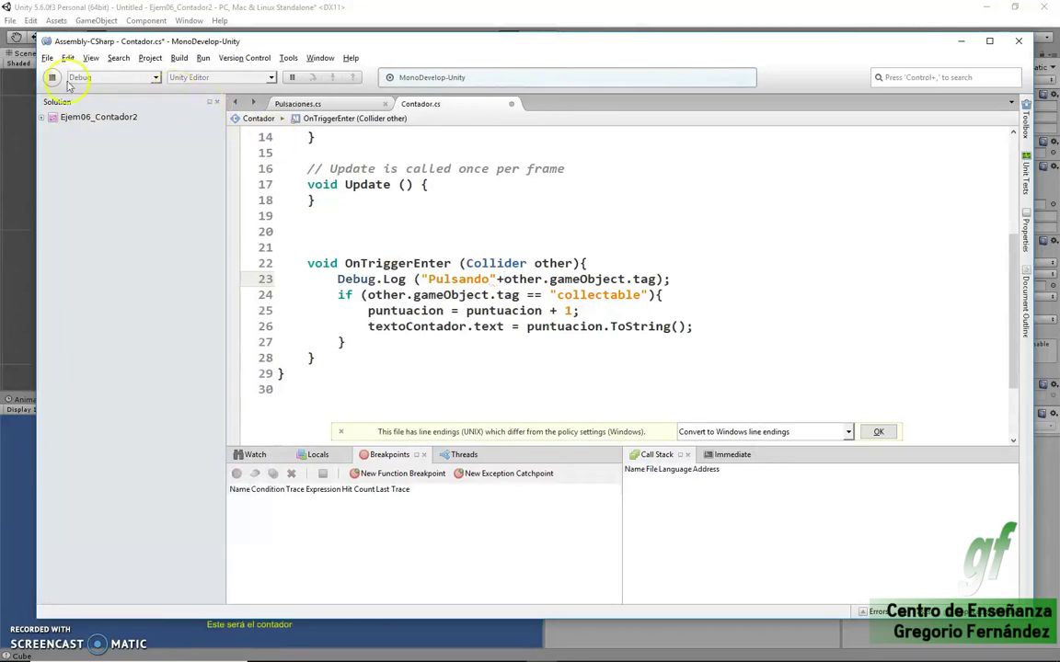
Comment out the OnMouseDown and Update Debug.Log lines in Pulsaciones.cs, then run it attached to Unity
{"action": "left_click", "coordinate": [330, 103]}
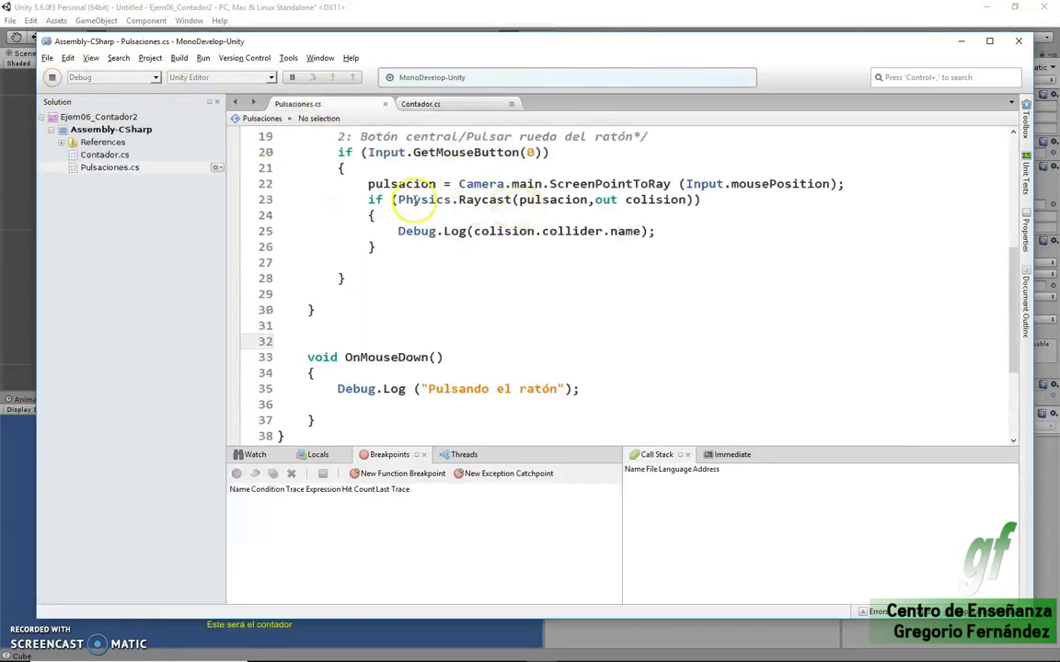
{"action": "scroll", "coordinate": [395, 199], "scroll_direction": "up", "scroll_amount": 1}
{"action": "scroll", "coordinate": [387, 198], "scroll_direction": "up", "scroll_amount": 1}
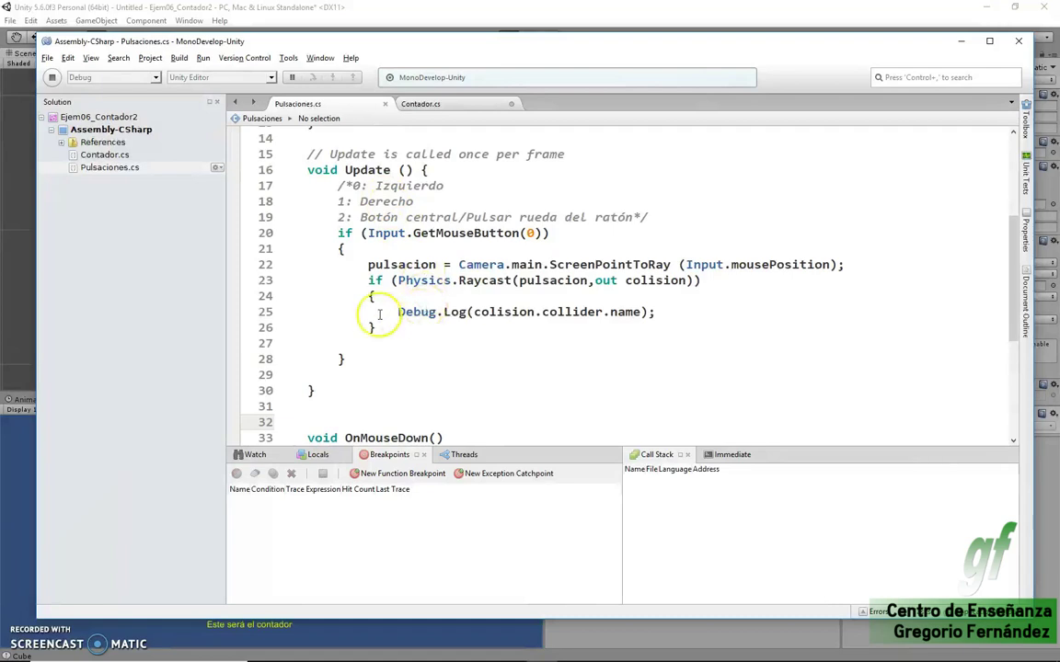
{"action": "scroll", "coordinate": [367, 304], "scroll_direction": "up", "scroll_amount": 1}
{"action": "scroll", "coordinate": [368, 306], "scroll_direction": "down", "scroll_amount": 3}
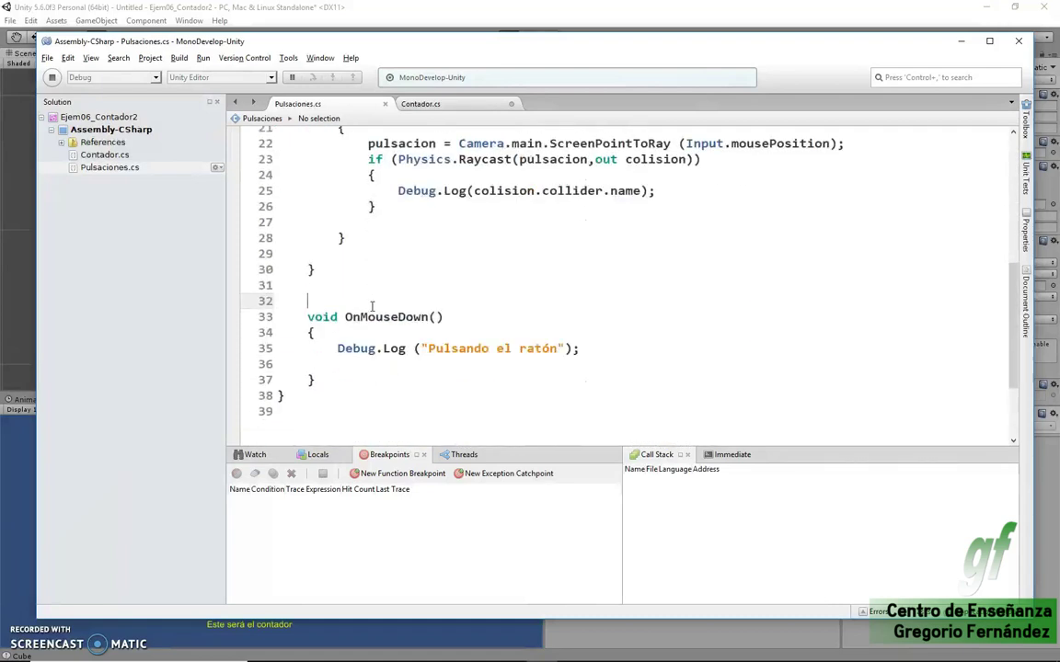
{"action": "left_click", "coordinate": [309, 349]}
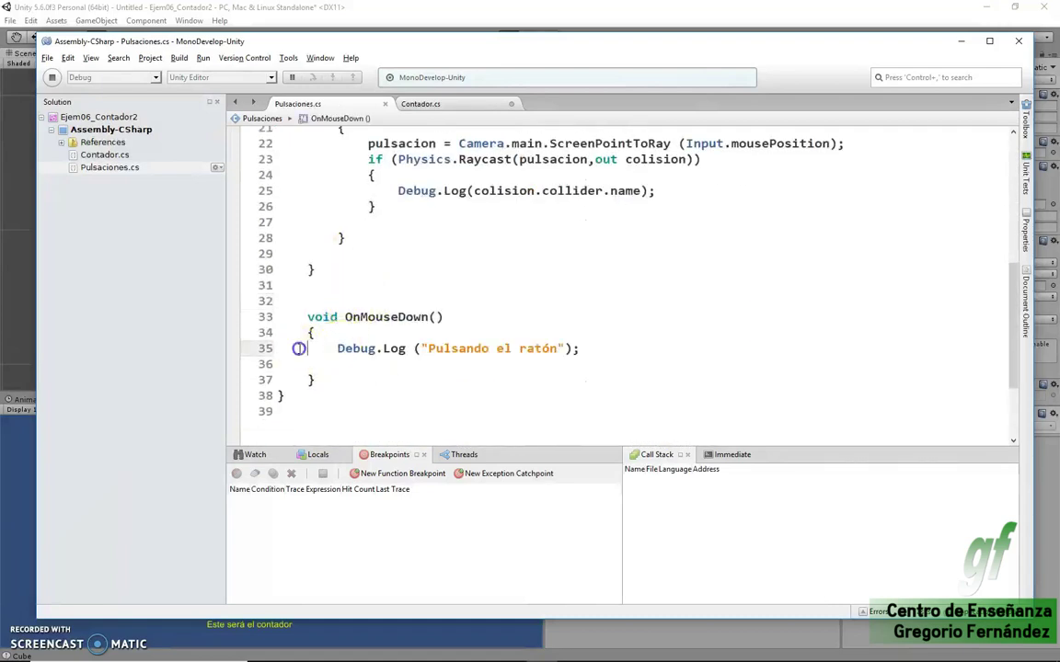
{"action": "type", "text": "//"}
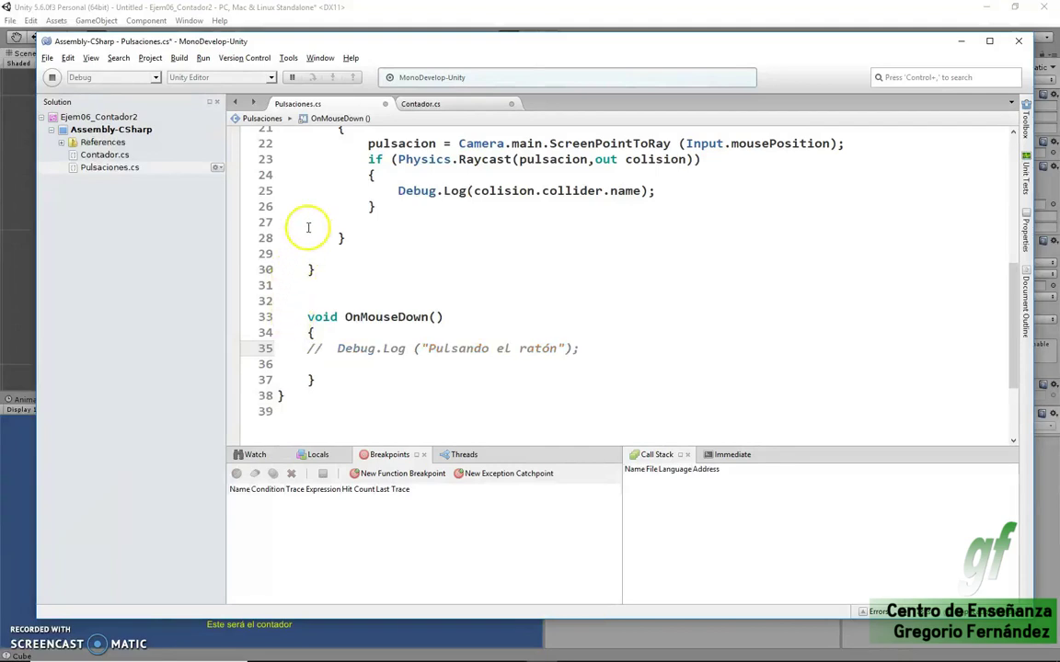
{"action": "left_click", "coordinate": [304, 194]}
{"action": "type", "text": "//"}
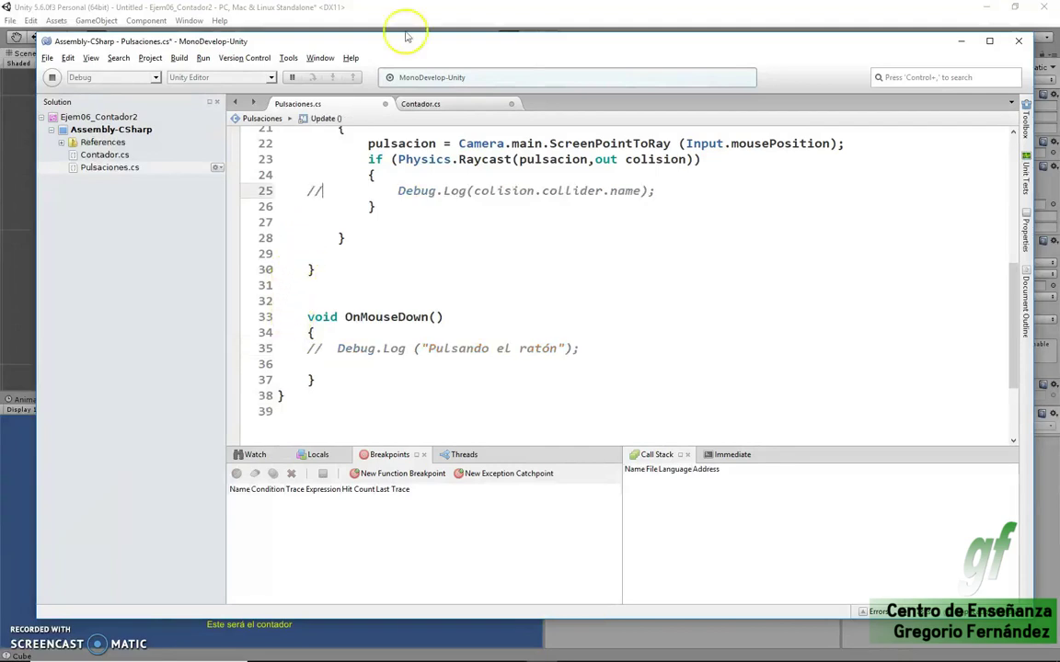
{"action": "left_click", "coordinate": [51, 78]}
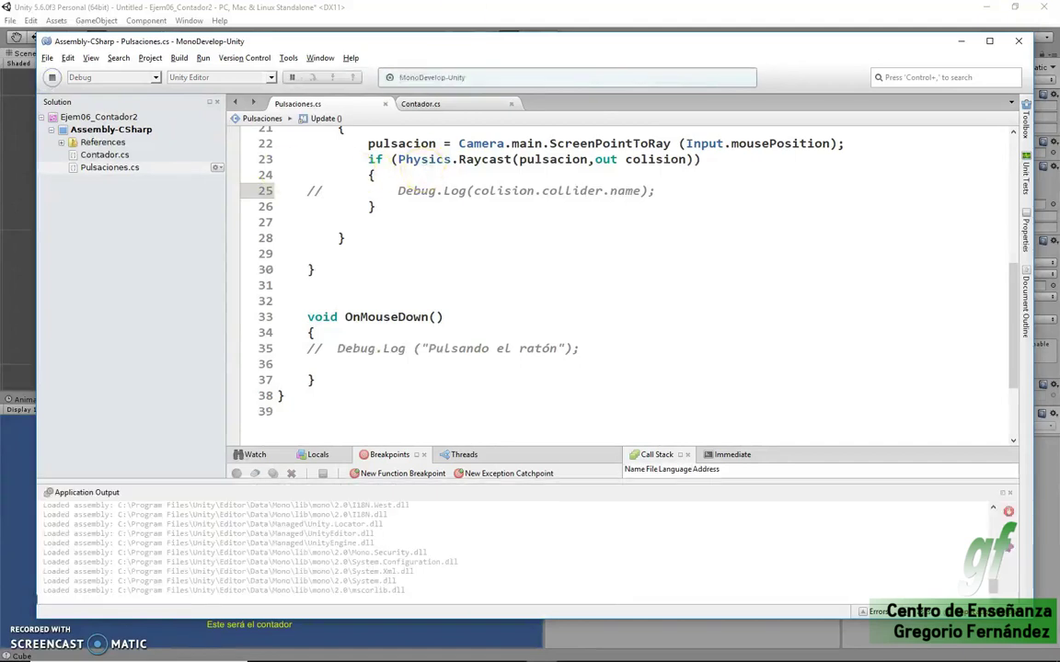
{"action": "left_click", "coordinate": [383, 9]}
Stop the current play session and restart Play mode to test the scene
{"action": "left_click", "coordinate": [507, 37]}
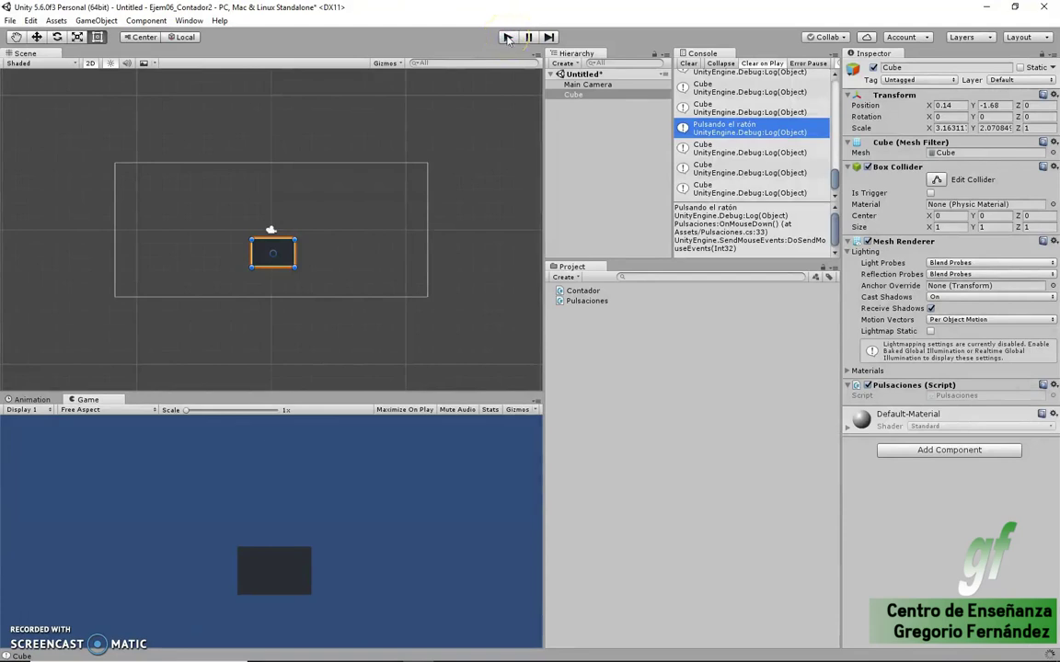
{"action": "left_click", "coordinate": [507, 37]}
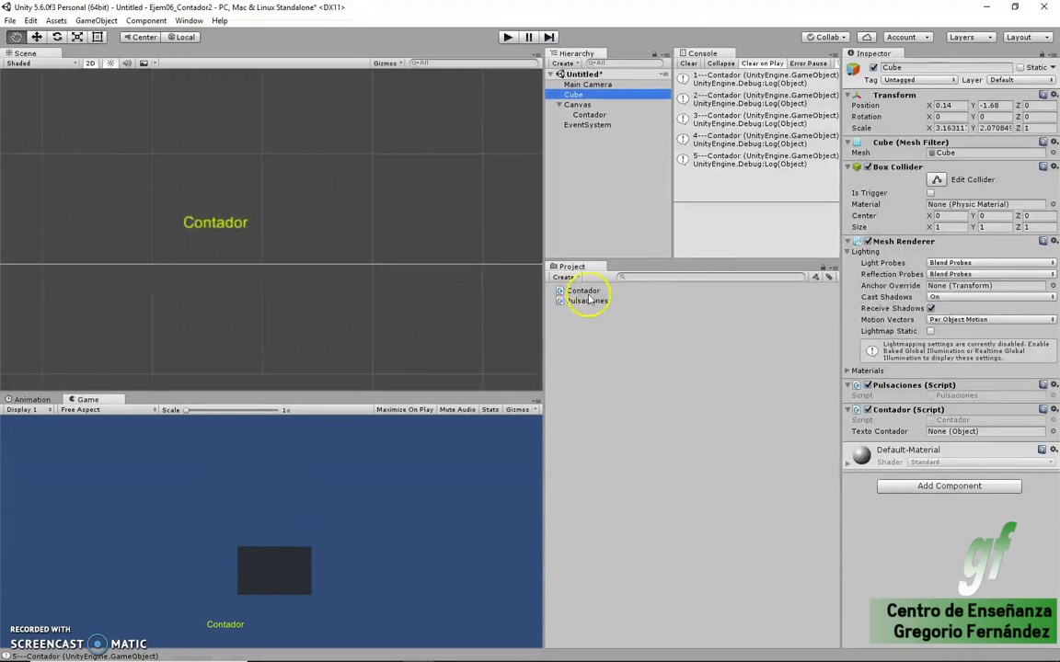
{"action": "key", "text": "alt+Tab"}
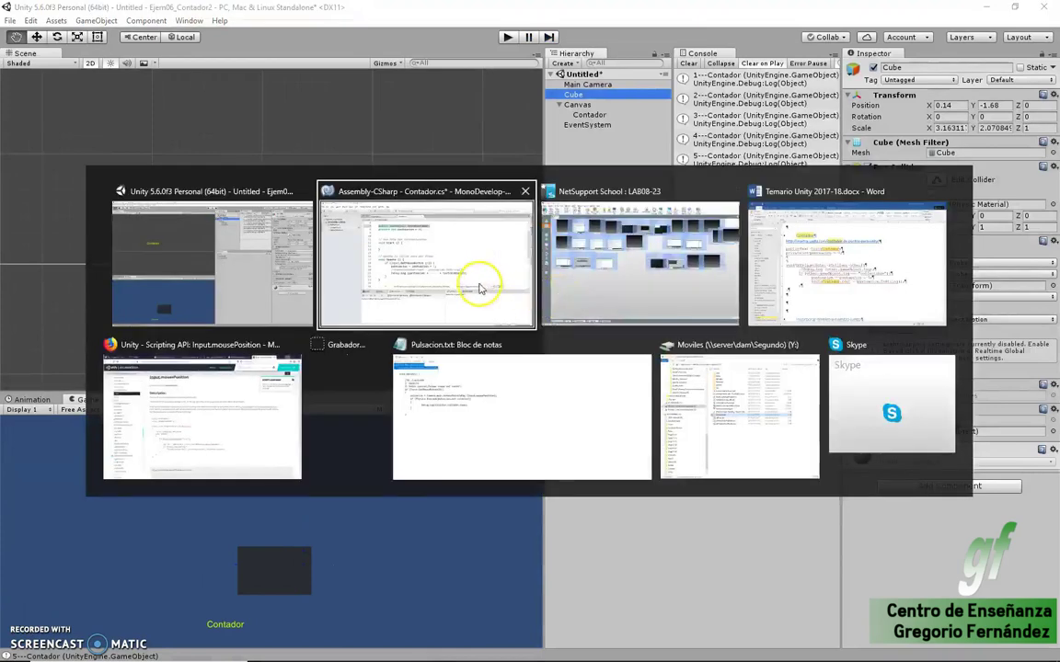
{"action": "left_click_drag", "start_coordinate": [307, 149], "coordinate": [564, 150]}
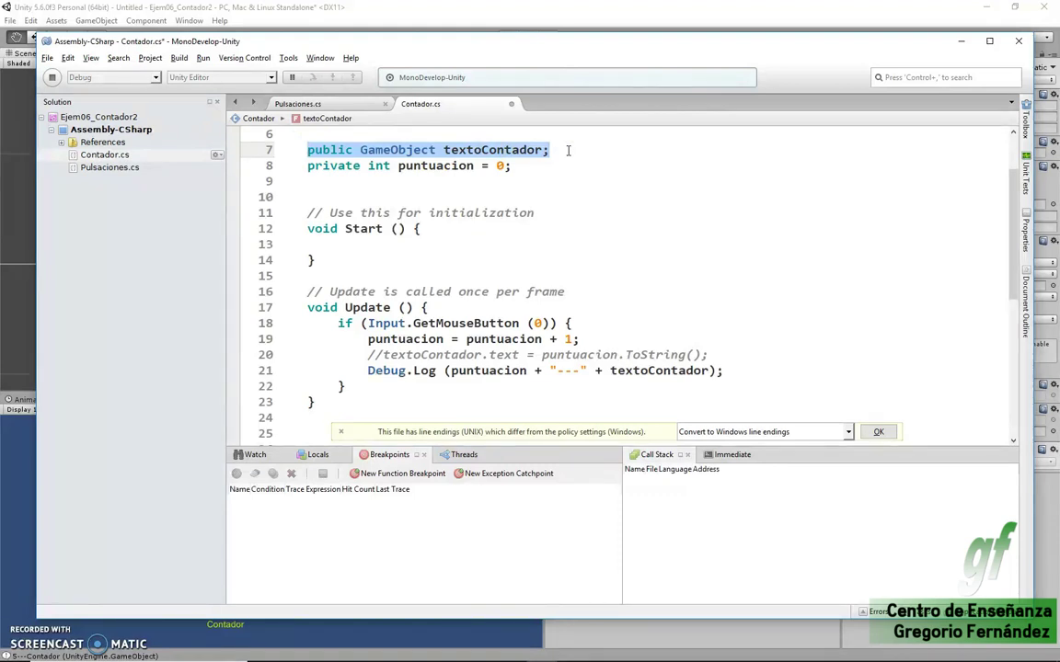
{"action": "key", "text": "alt+Tab"}
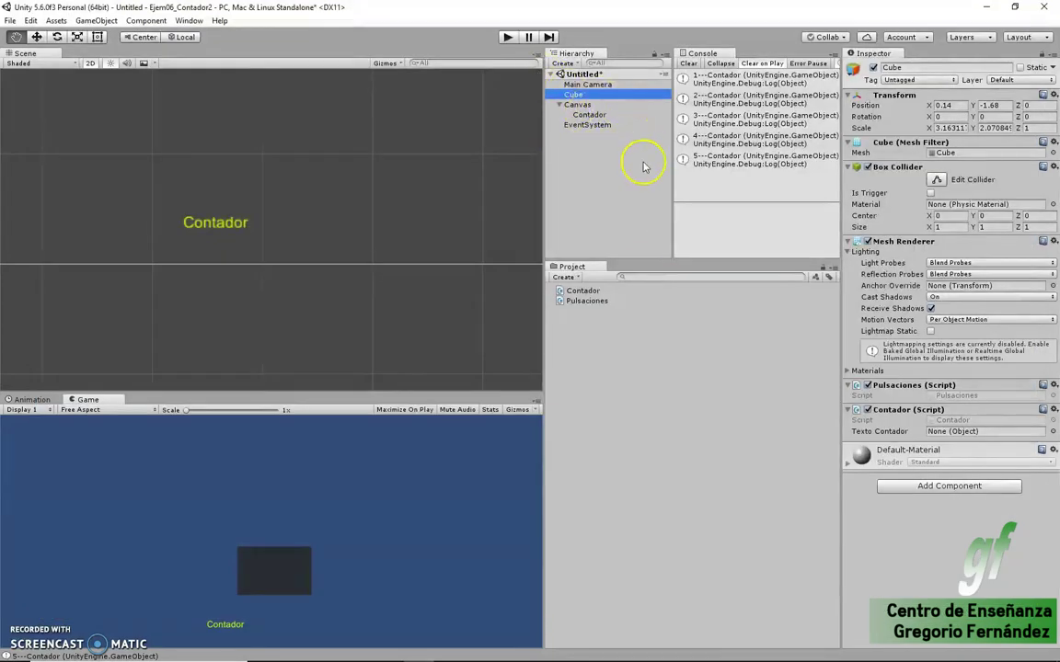
{"action": "left_click", "coordinate": [612, 292]}
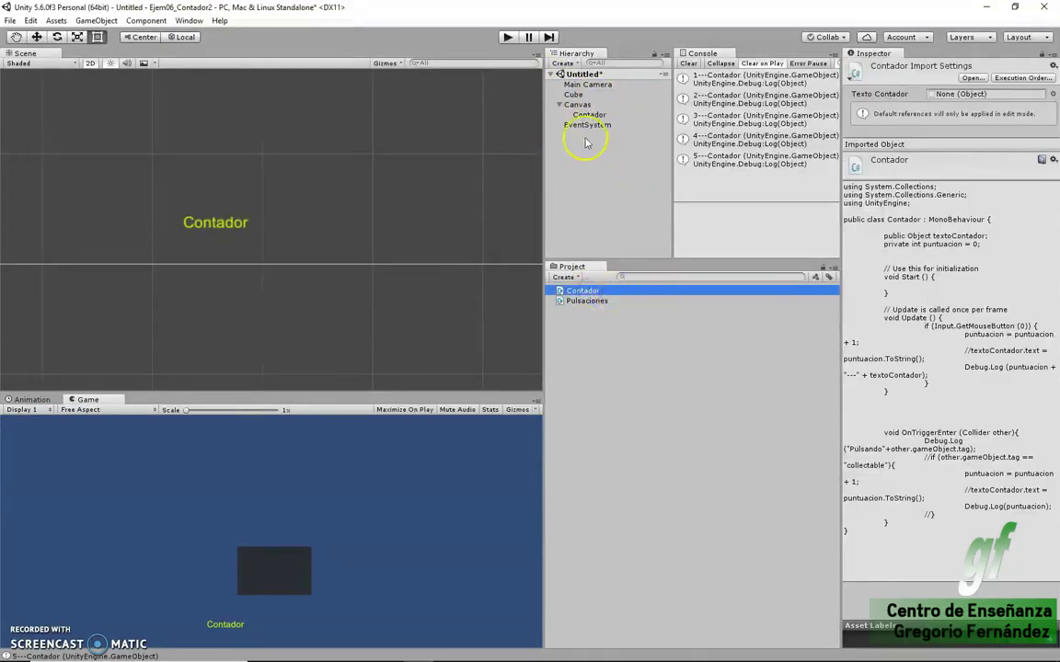
{"action": "left_click", "coordinate": [573, 96]}
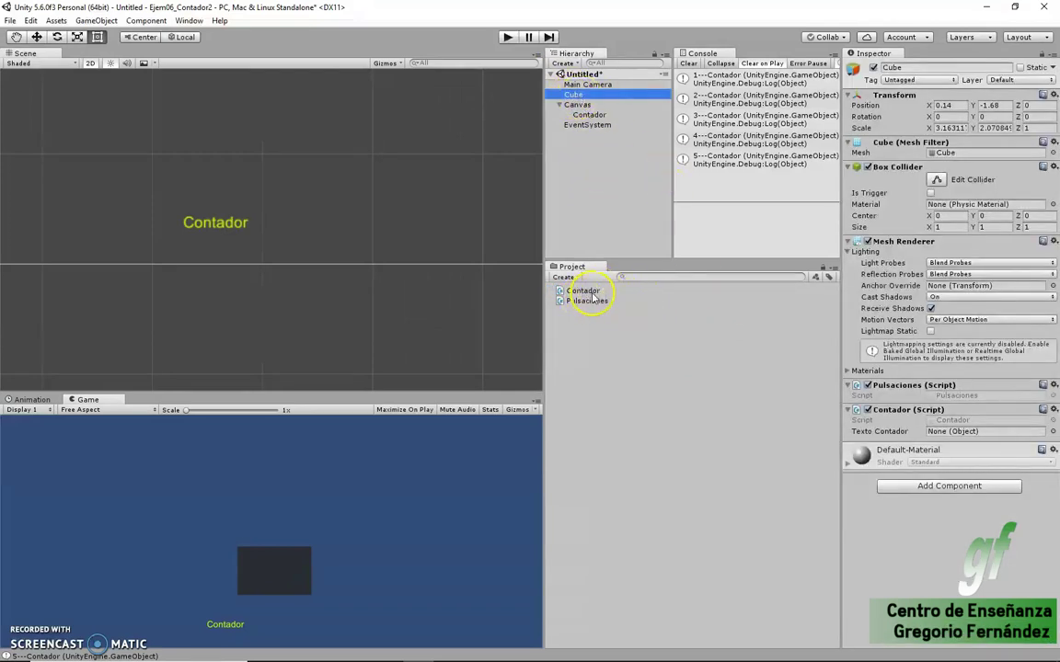
{"action": "left_click", "coordinate": [585, 291]}
{"action": "left_click", "coordinate": [574, 96]}
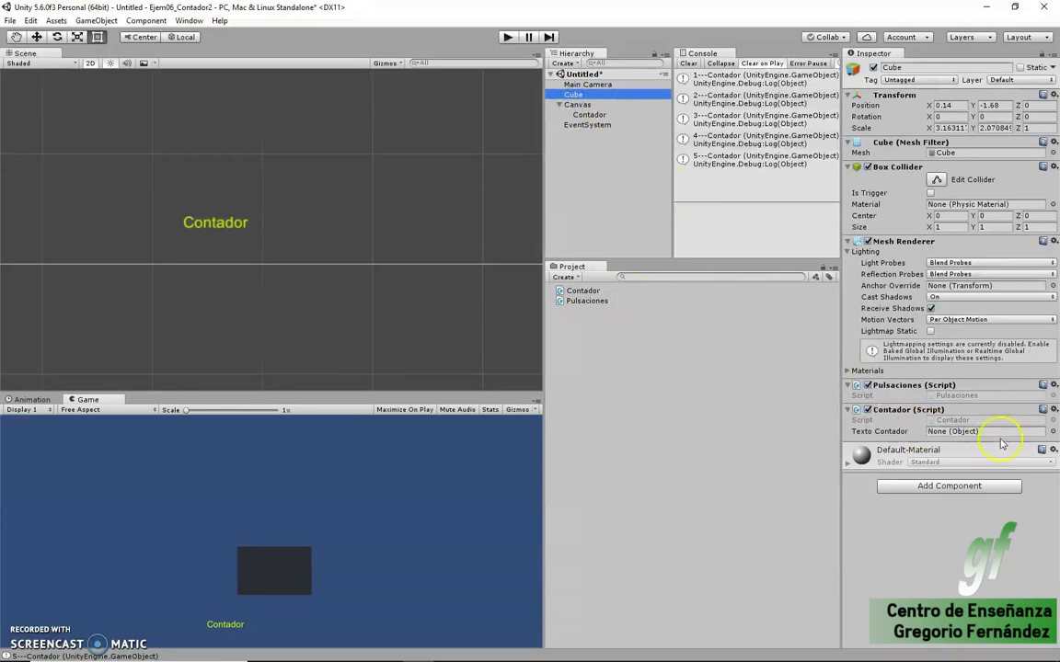
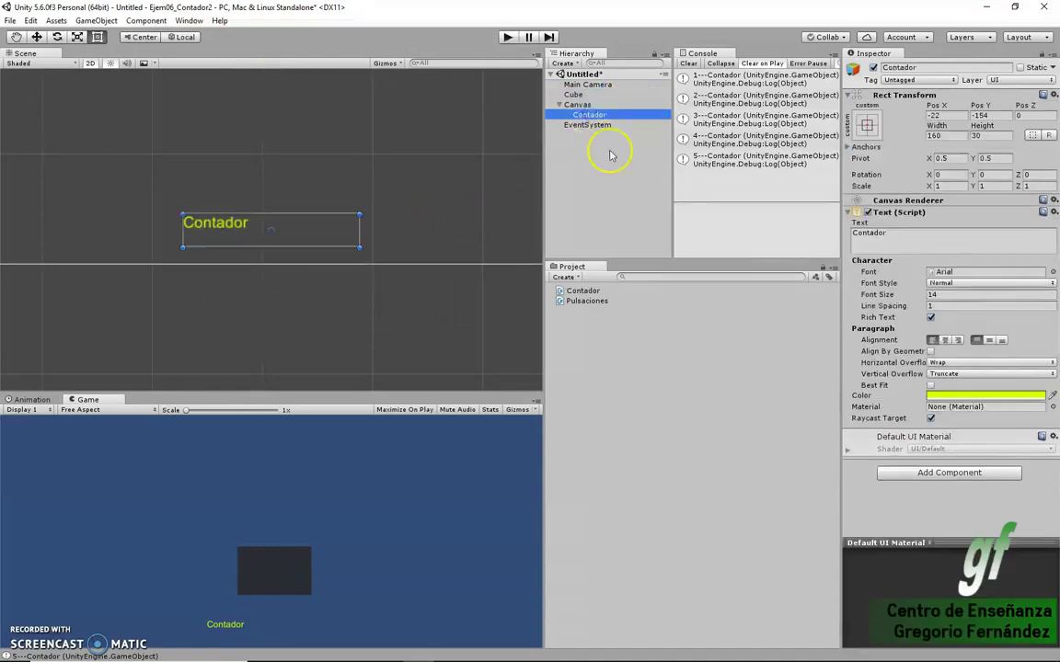
Link the Contador text object into the Cube's Texto Contador slot and enter Play mode
{"action": "left_click", "coordinate": [577, 94]}
{"action": "left_click_drag", "start_coordinate": [590, 122], "coordinate": [755, 257]}
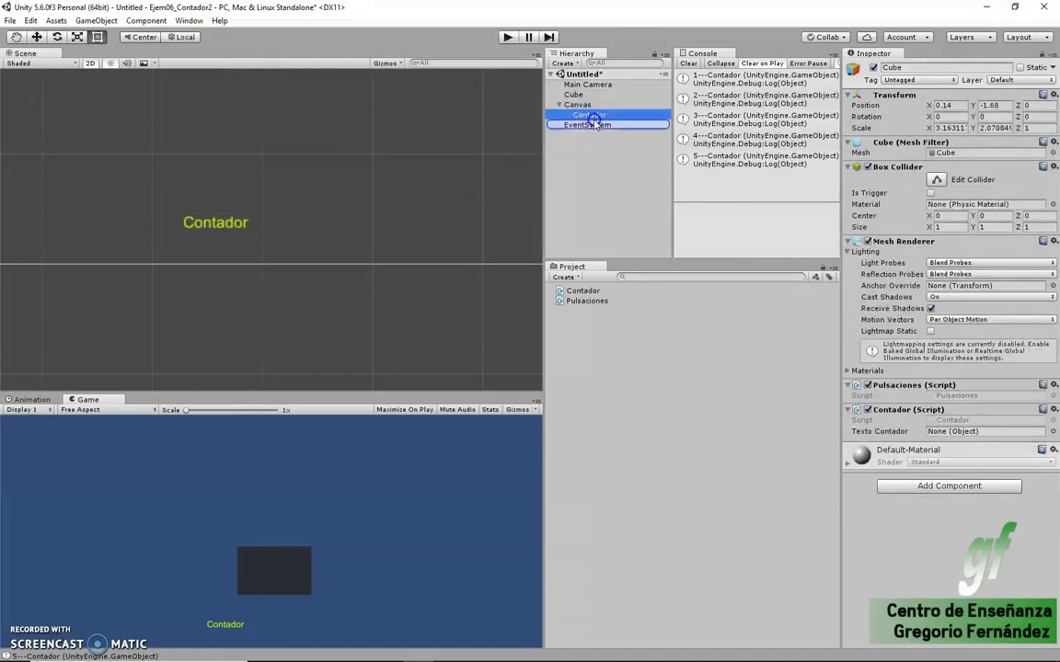
{"action": "left_click_drag", "start_coordinate": [892, 409], "coordinate": [952, 435]}
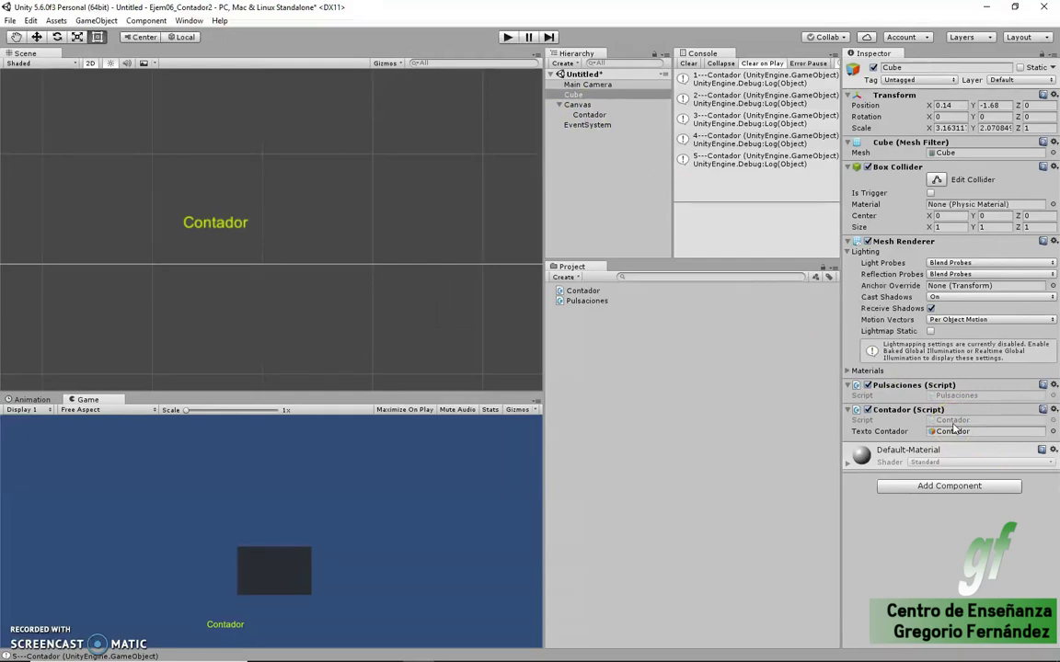
{"action": "left_click", "coordinate": [507, 37]}
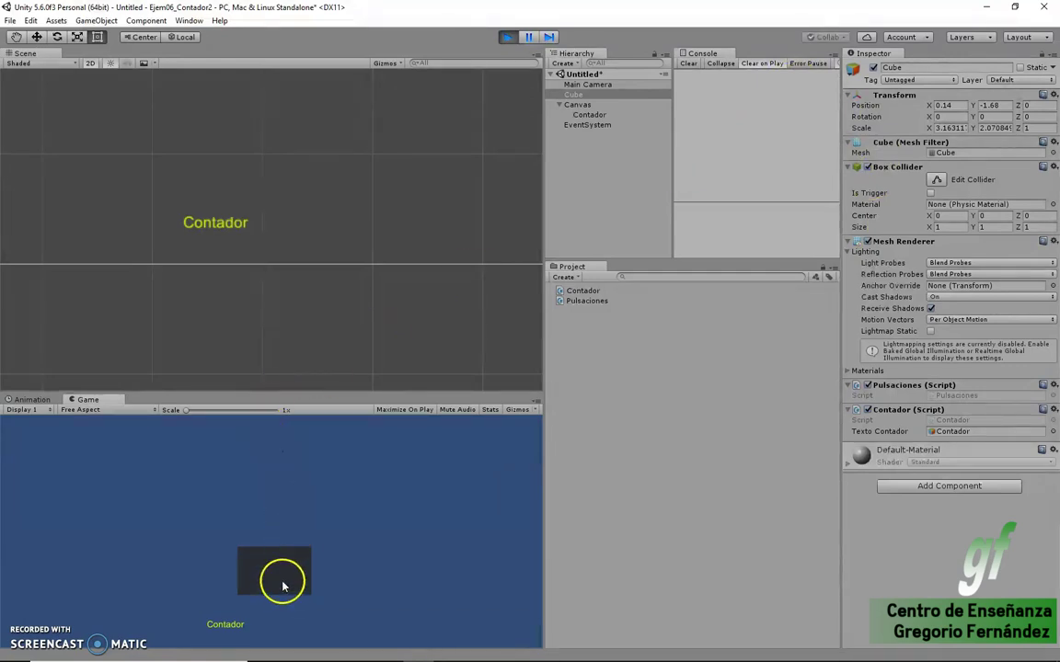
Click the dark cube to log a count, inspect Console entry 33, and switch to MonoDevelop
{"action": "left_click", "coordinate": [277, 577]}
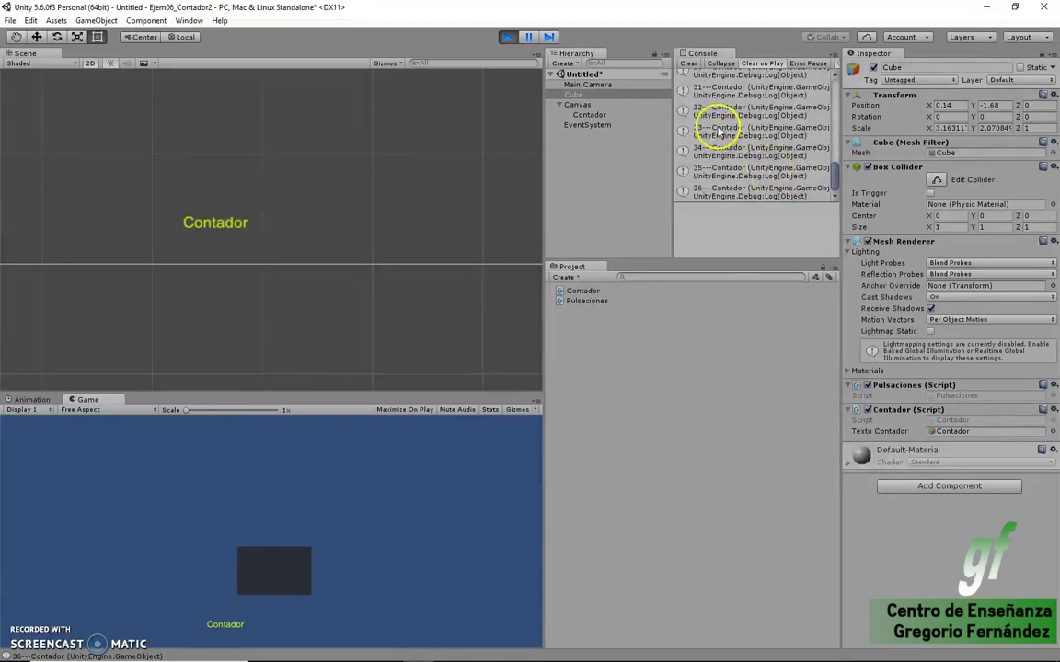
{"action": "left_click", "coordinate": [719, 134]}
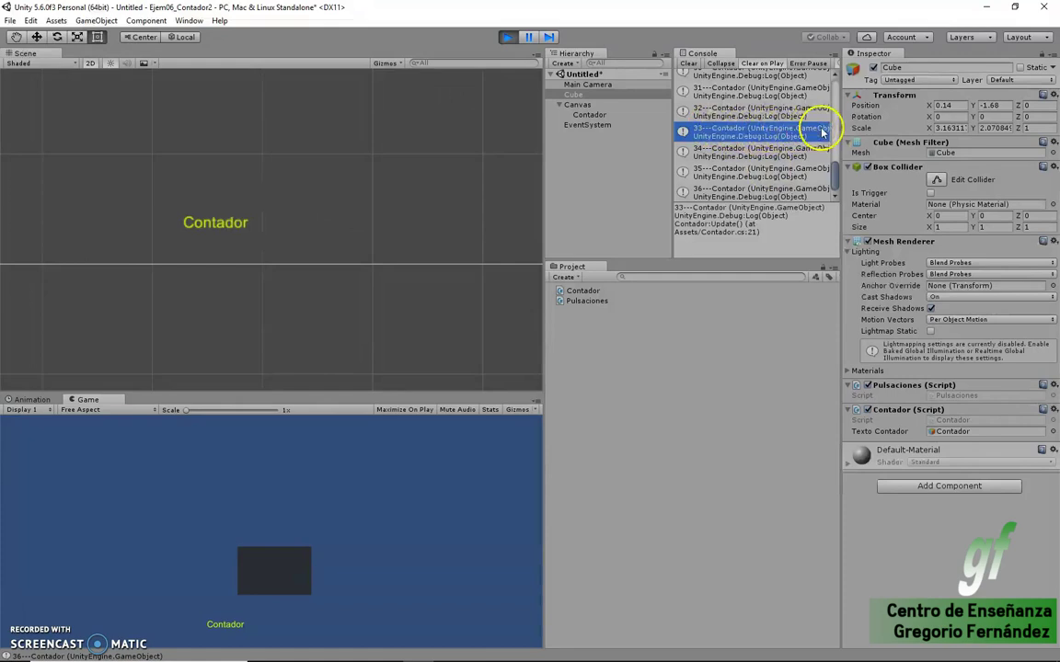
{"action": "key", "text": "alt+Tab"}
Highlight Contador.cs lines 18, 19 and 21: click check, score increment and Debug.Log call
{"action": "left_click", "coordinate": [438, 250]}
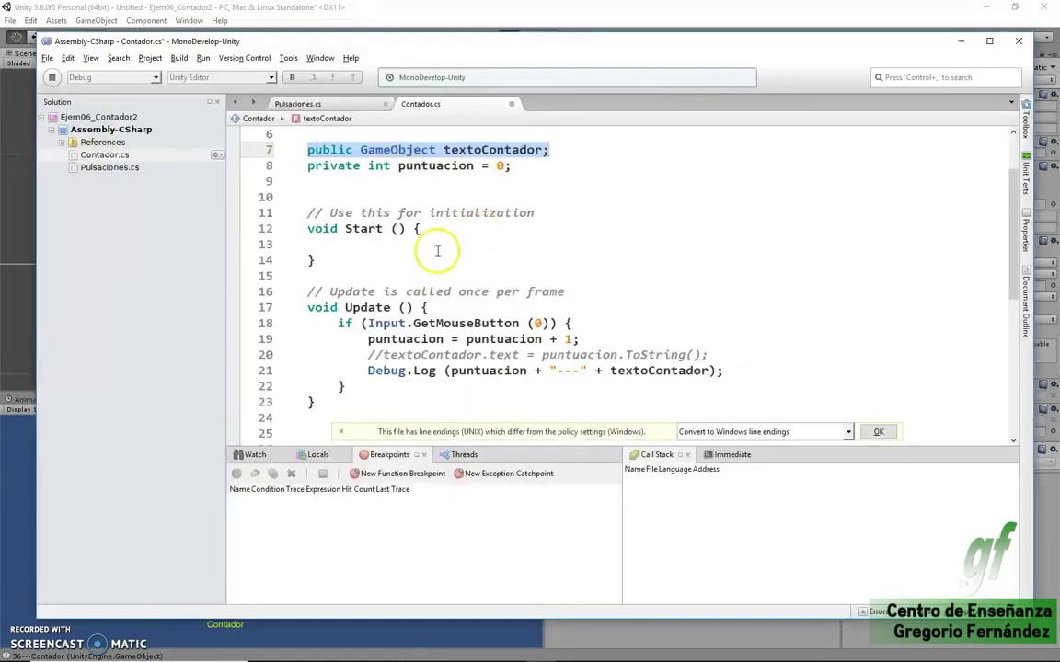
{"action": "left_click_drag", "start_coordinate": [337, 324], "coordinate": [636, 323]}
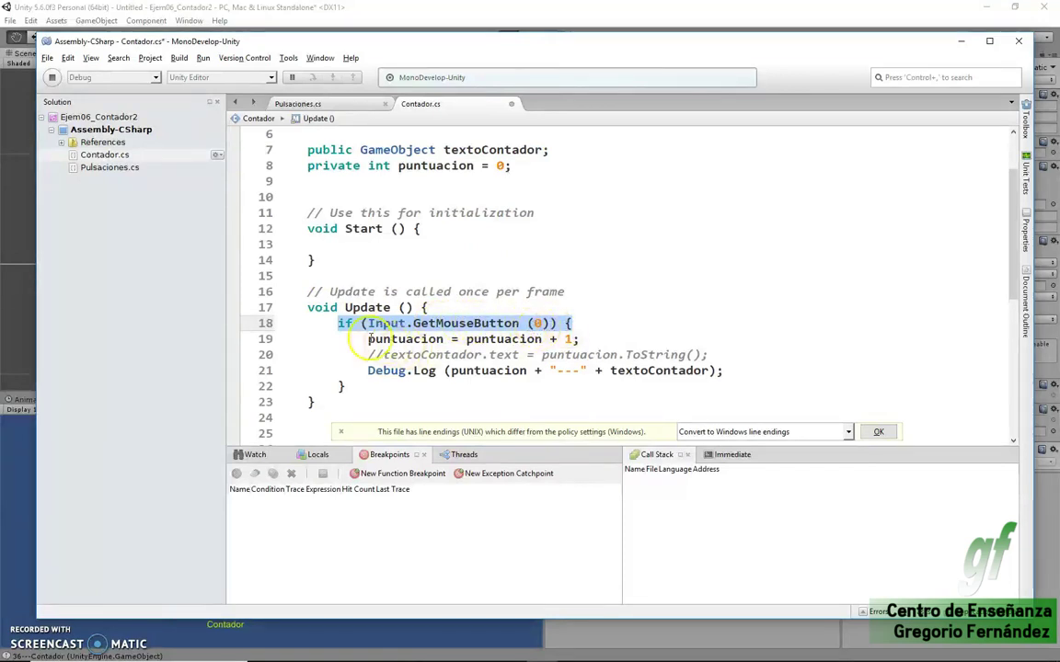
{"action": "left_click_drag", "start_coordinate": [368, 338], "coordinate": [637, 343]}
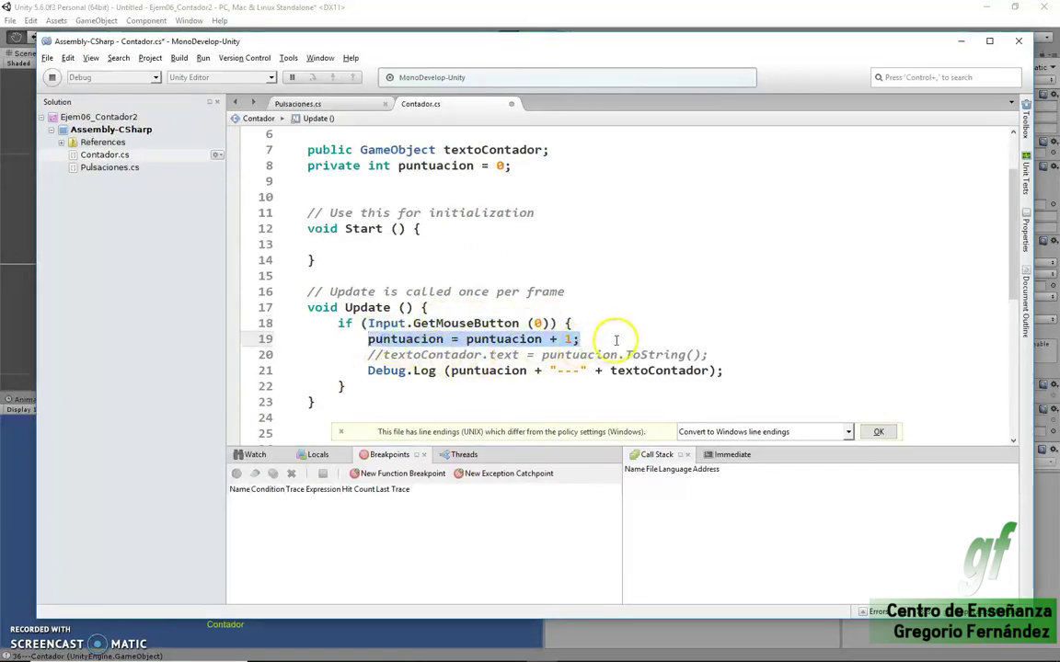
{"action": "left_click_drag", "start_coordinate": [367, 370], "coordinate": [791, 369]}
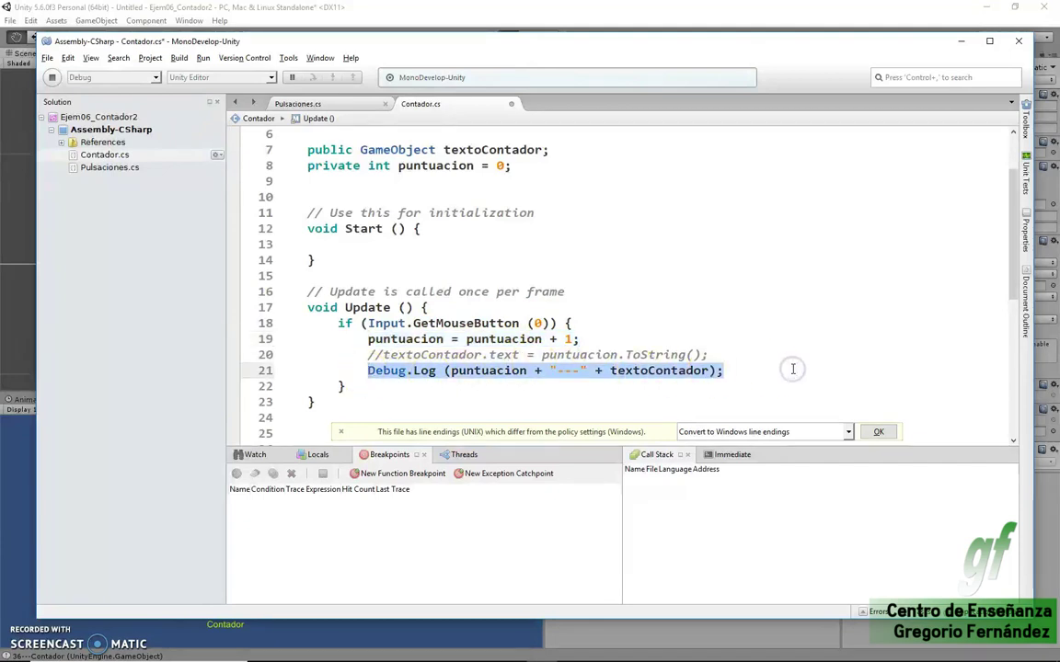
{"action": "left_click", "coordinate": [498, 377]}
{"action": "left_click_drag", "start_coordinate": [451, 371], "coordinate": [733, 373]}
{"action": "key", "text": "alt+Tab"}
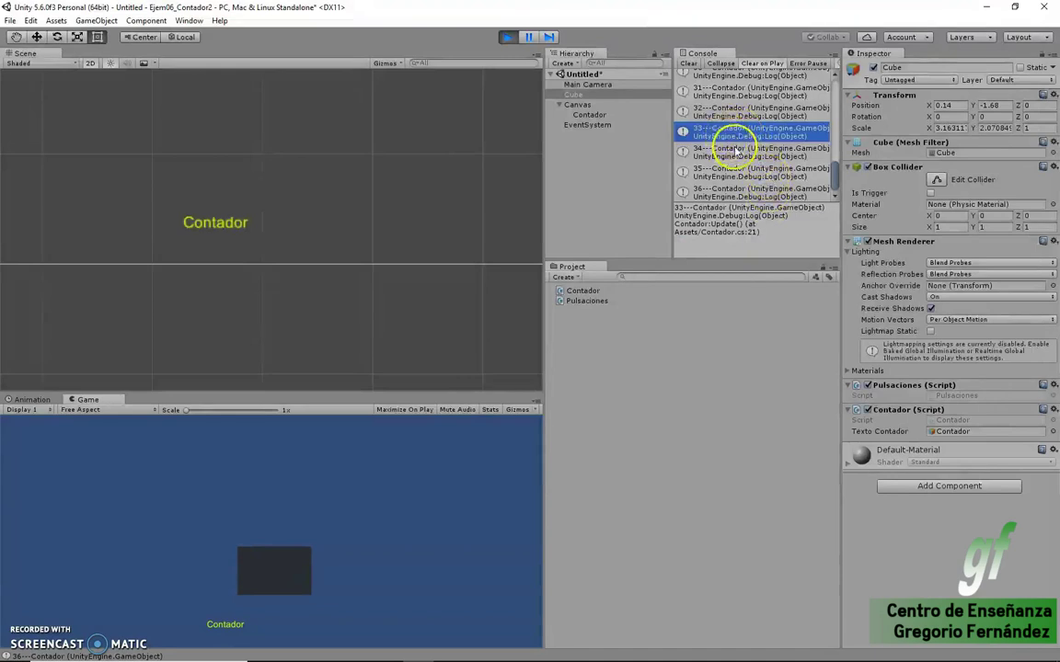
Double-click Console entry 33 to jump to its Debug.Log source line 21 in Contador.cs
{"action": "scroll", "coordinate": [745, 161], "scroll_direction": "up", "scroll_amount": 10}
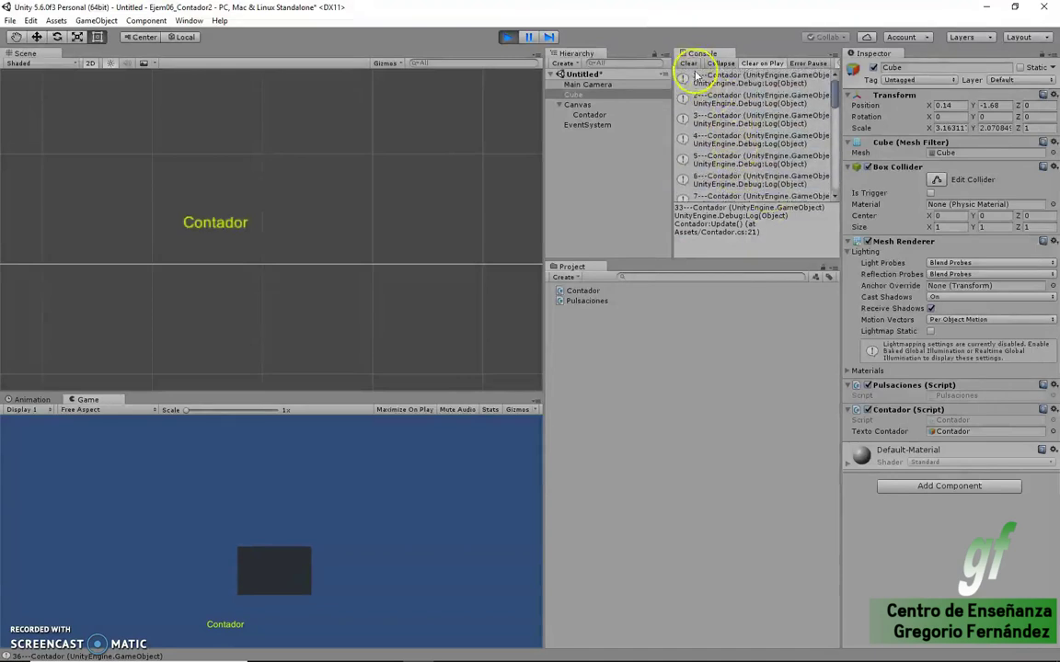
{"action": "scroll", "coordinate": [699, 189], "scroll_direction": "down", "scroll_amount": 5}
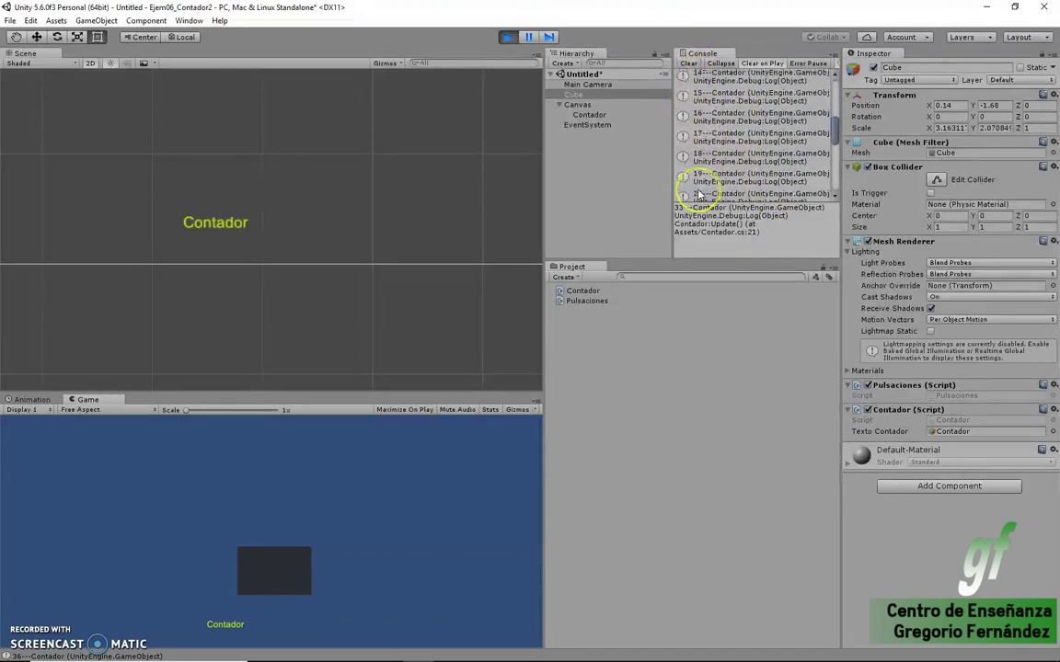
{"action": "scroll", "coordinate": [701, 187], "scroll_direction": "down", "scroll_amount": 5}
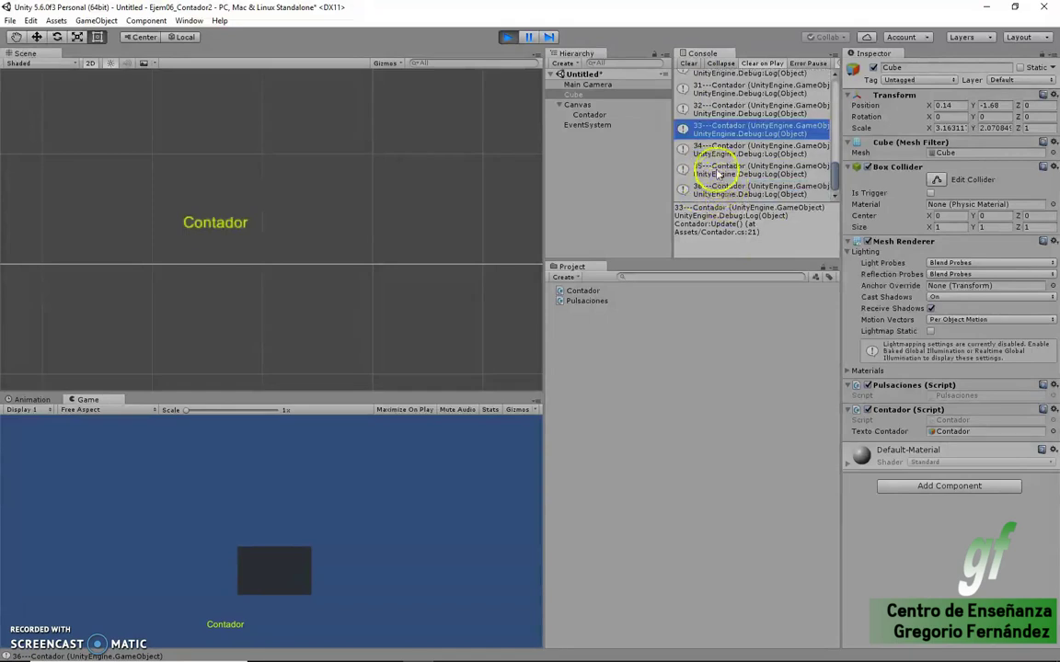
{"action": "double_click", "coordinate": [709, 167]}
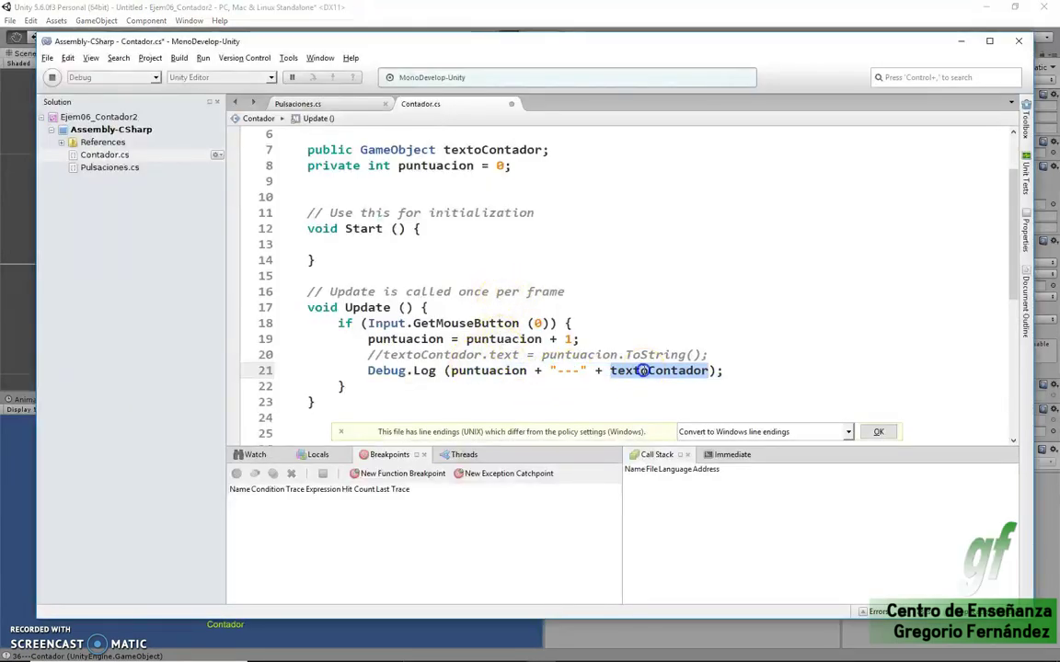
Back in Unity, inspect Console log entry 35
{"action": "key", "text": "alt+Tab"}
{"action": "left_click", "coordinate": [738, 169]}
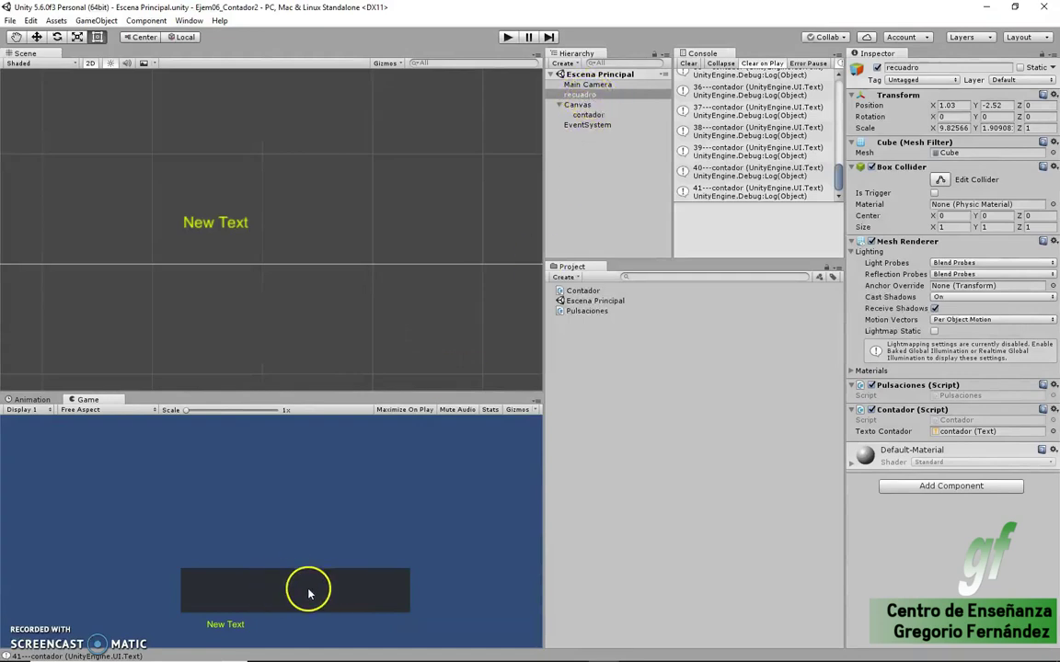
Compare the contador text and recuadro cube in the Inspector, ending on recuadro's Contador script
{"action": "left_click", "coordinate": [578, 96]}
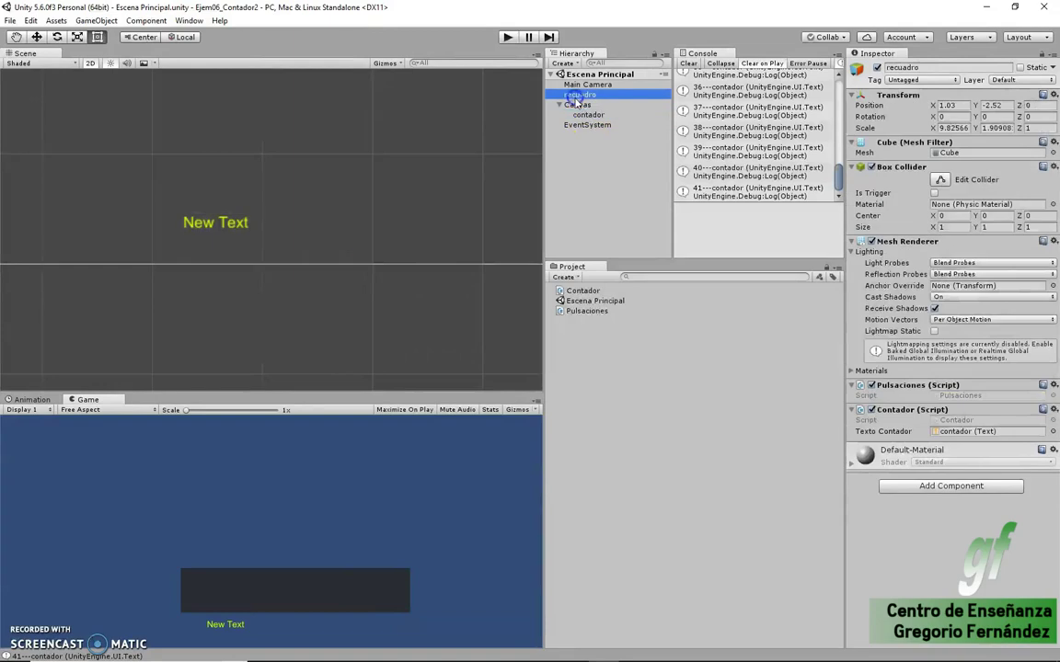
{"action": "left_click", "coordinate": [577, 104]}
{"action": "left_click", "coordinate": [586, 115]}
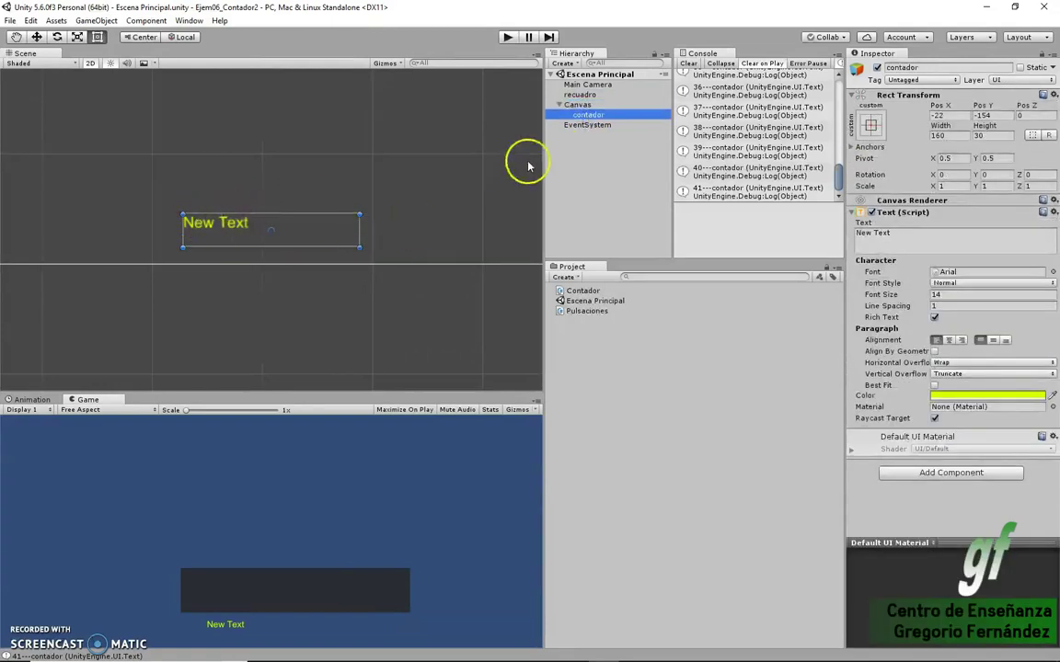
{"action": "left_click", "coordinate": [569, 95]}
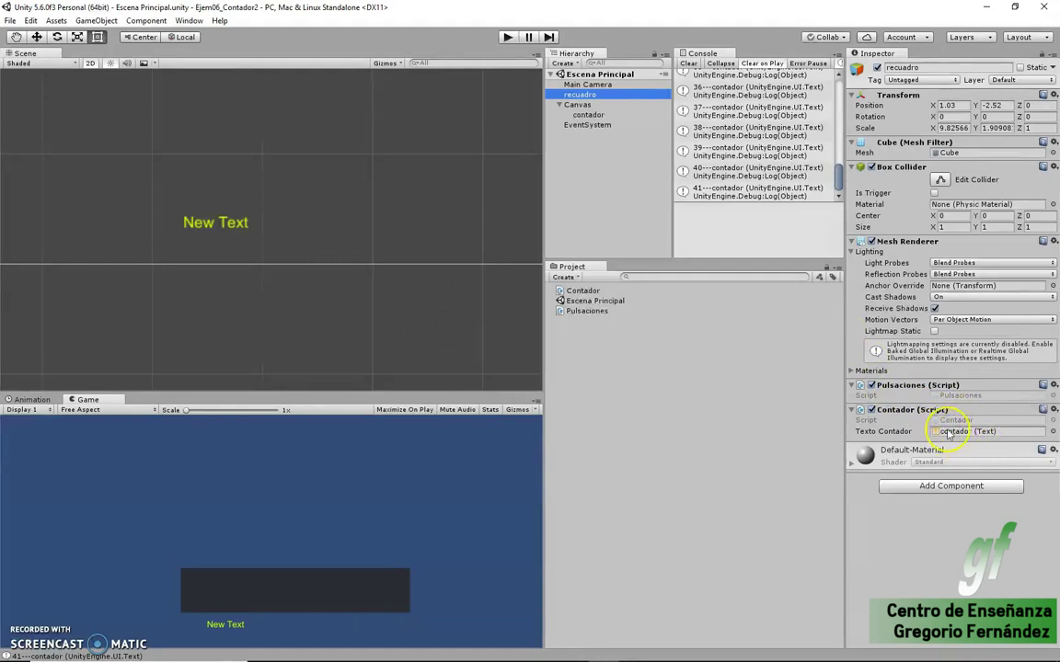
{"action": "left_click", "coordinate": [587, 115]}
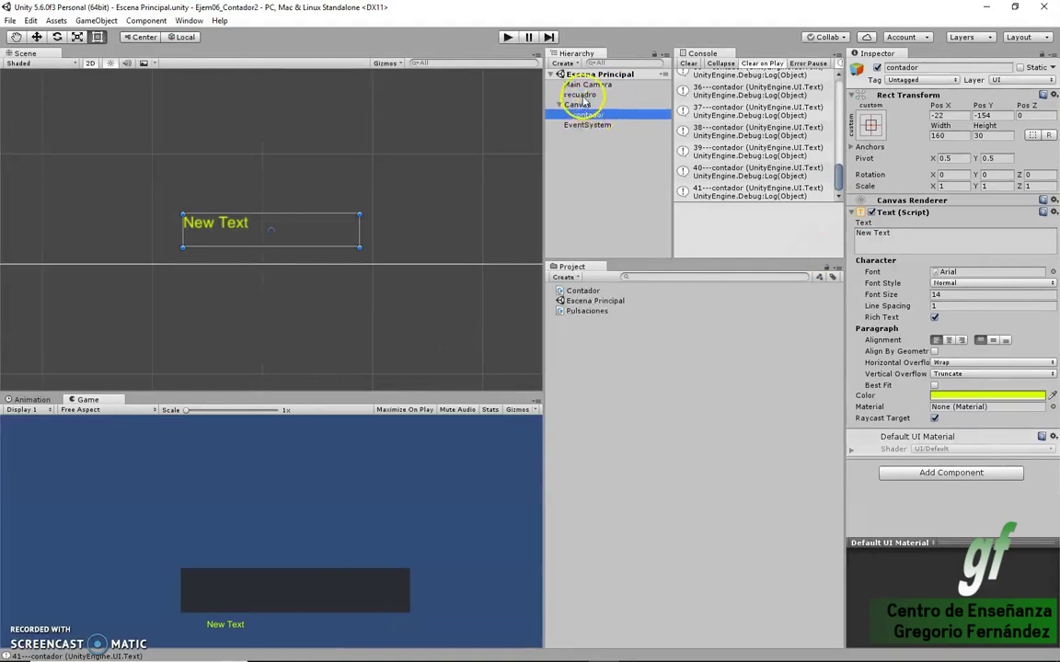
{"action": "left_click", "coordinate": [580, 96]}
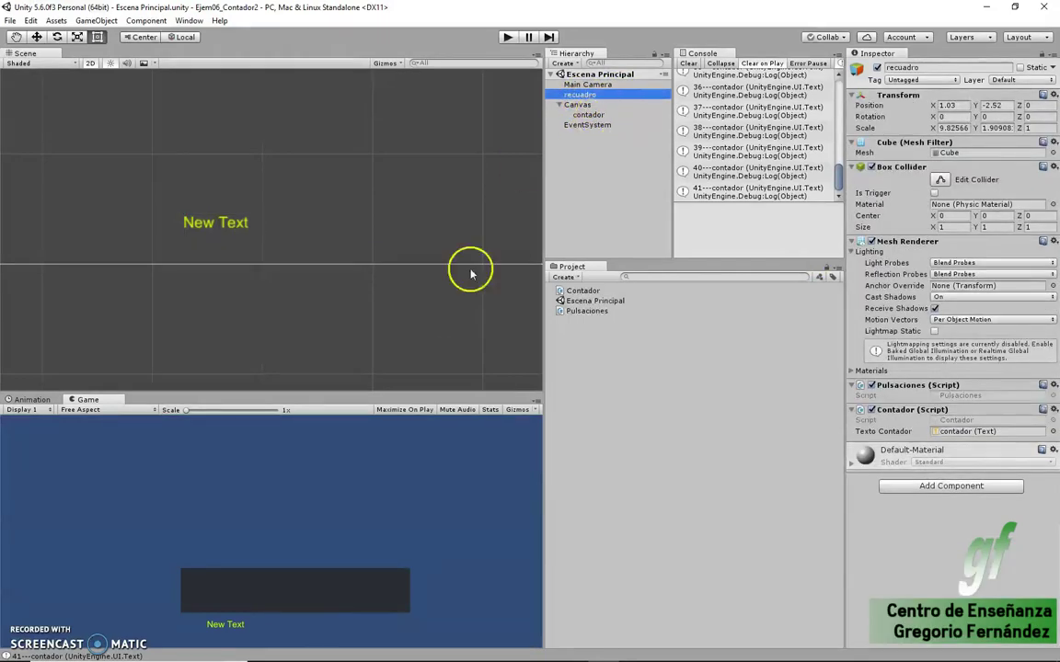
{"action": "mouse_move", "coordinate": [335, 649]}
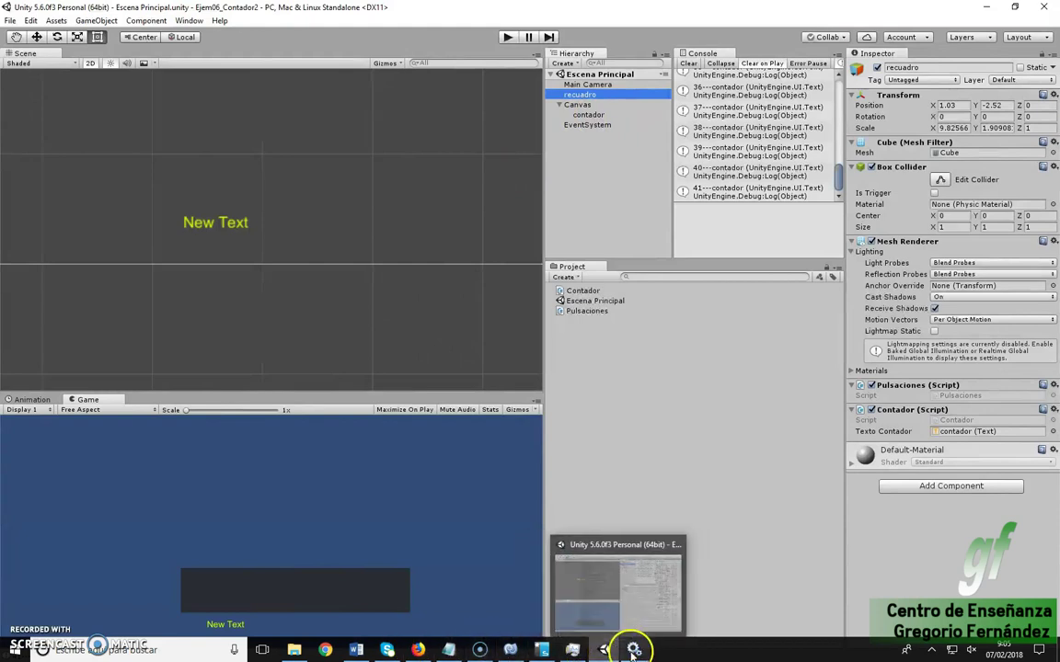
Highlight the UnityEngine.UI using line and the Text textoContador declaration in maximized Contador.cs
{"action": "left_click", "coordinate": [511, 651]}
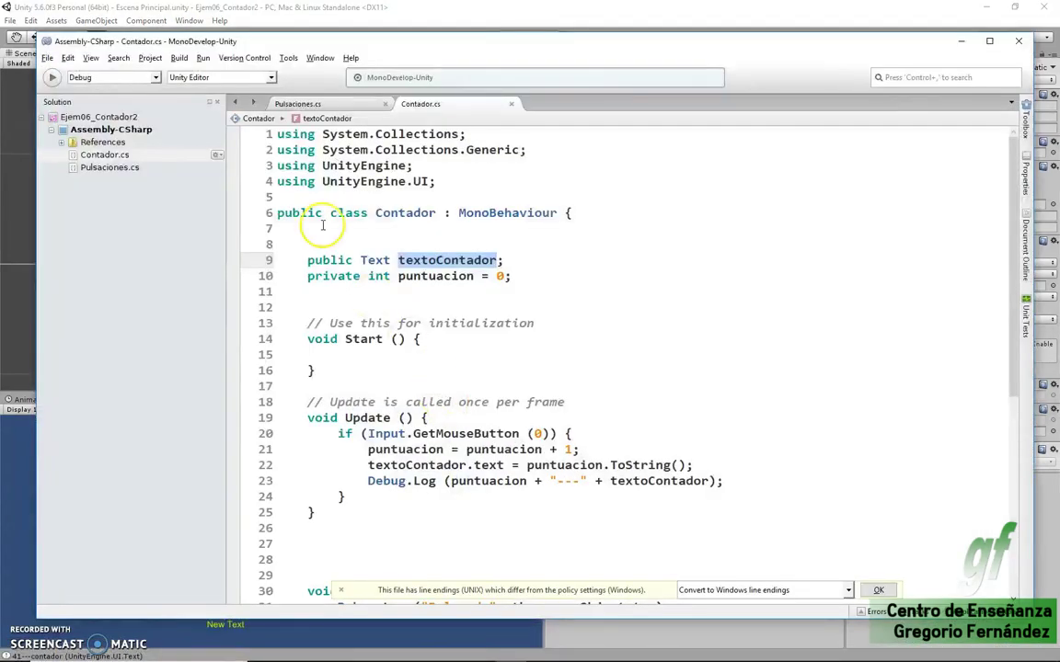
{"action": "left_click_drag", "start_coordinate": [300, 247], "coordinate": [304, 259]}
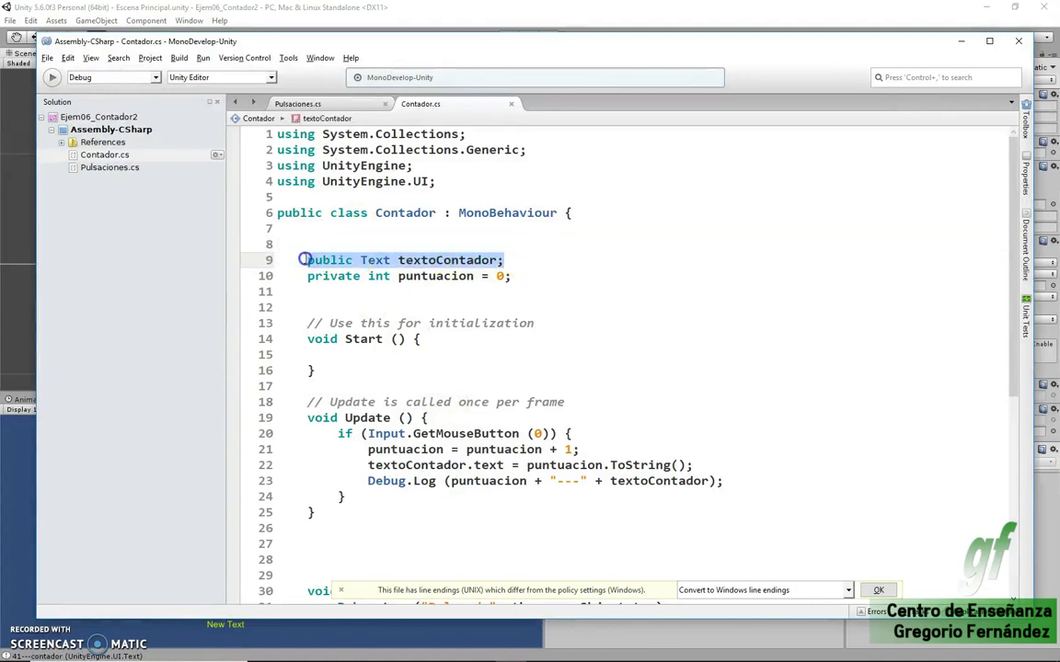
{"action": "left_click", "coordinate": [446, 181]}
{"action": "left_click_drag", "start_coordinate": [445, 181], "coordinate": [258, 182]}
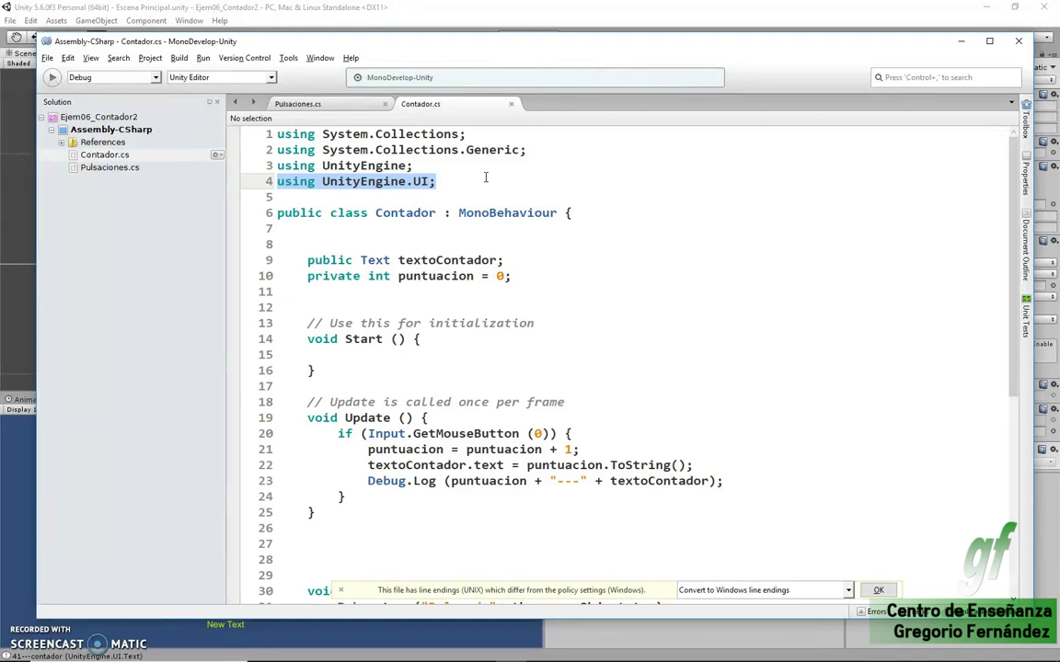
{"action": "double_click", "coordinate": [375, 261]}
{"action": "left_click", "coordinate": [992, 41]}
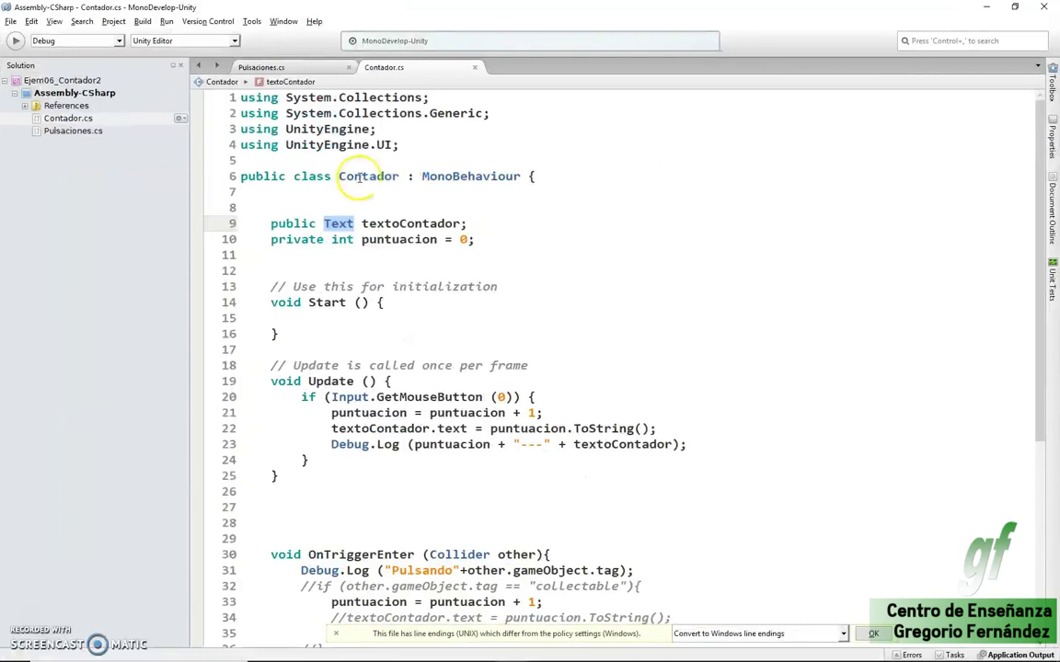
{"action": "left_click_drag", "start_coordinate": [467, 223], "coordinate": [273, 225]}
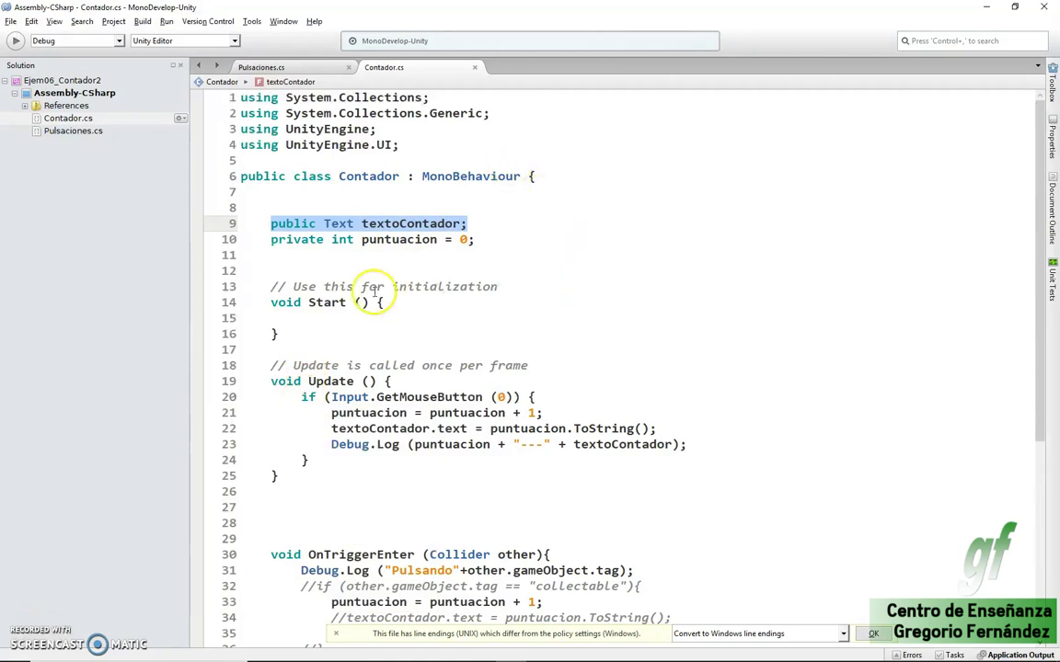
{"action": "scroll", "coordinate": [381, 303], "scroll_direction": "down", "scroll_amount": 1}
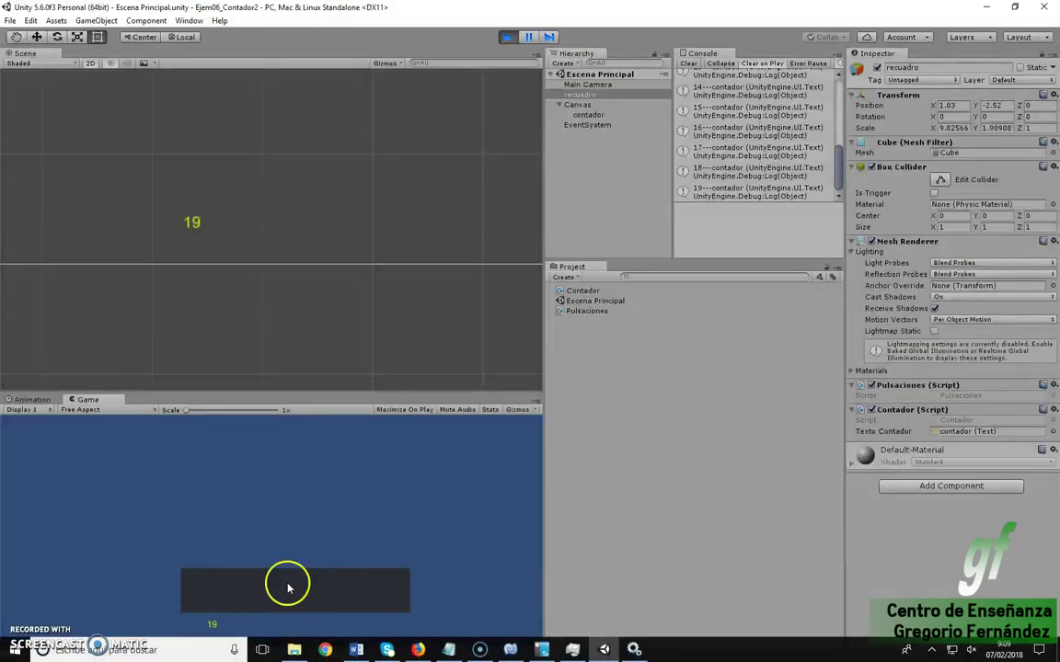
Click the dark cube repeatedly in the running game, raising the displayed counter to 47
{"action": "left_click", "coordinate": [287, 589]}
{"action": "left_click", "coordinate": [287, 589]}
{"action": "left_click", "coordinate": [287, 589]}
{"action": "left_click", "coordinate": [287, 591]}
{"action": "left_click", "coordinate": [287, 591]}
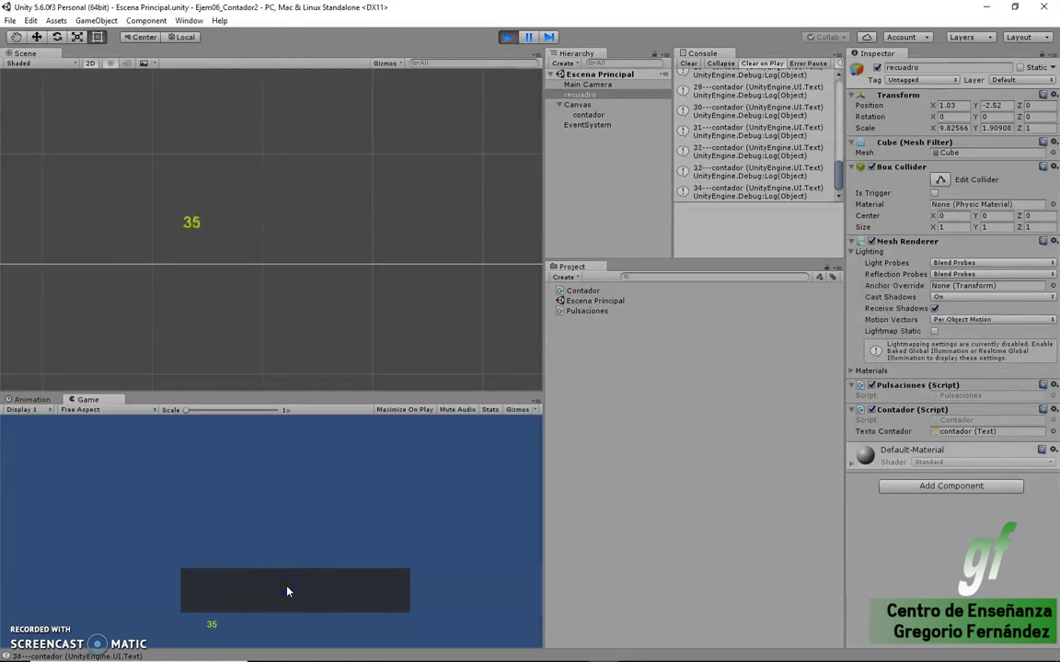
{"action": "left_click", "coordinate": [286, 596]}
{"action": "left_click", "coordinate": [287, 599]}
{"action": "left_click", "coordinate": [287, 600]}
{"action": "left_click", "coordinate": [287, 602]}
{"action": "key", "text": "alt+Tab"}
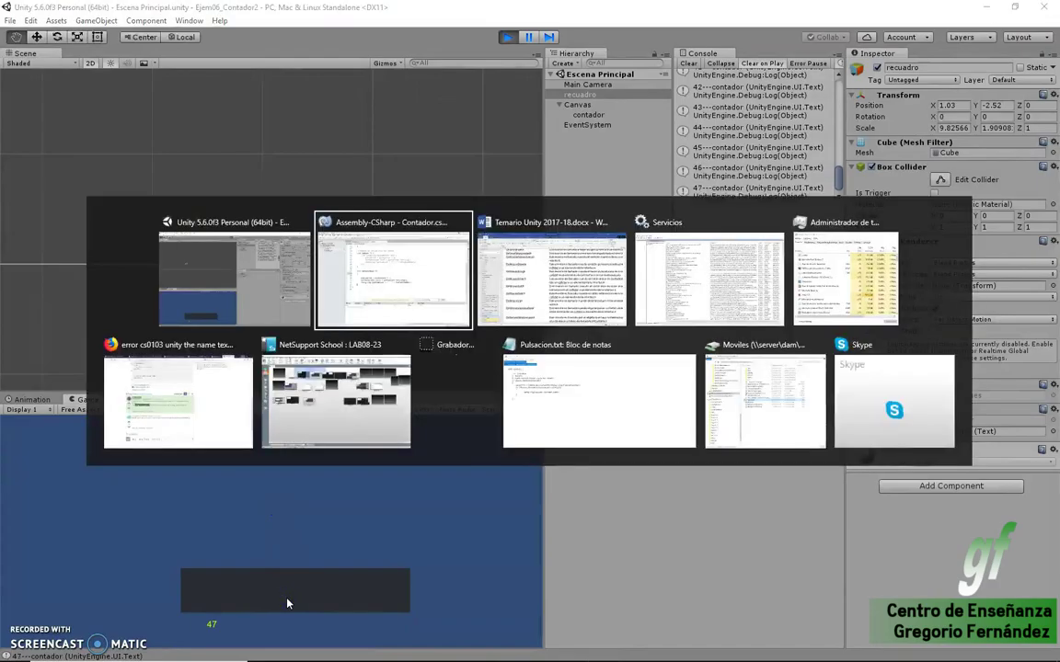
{"action": "scroll", "coordinate": [377, 327], "scroll_direction": "up", "scroll_amount": 3}
{"action": "scroll", "coordinate": [377, 326], "scroll_direction": "down", "scroll_amount": 1}
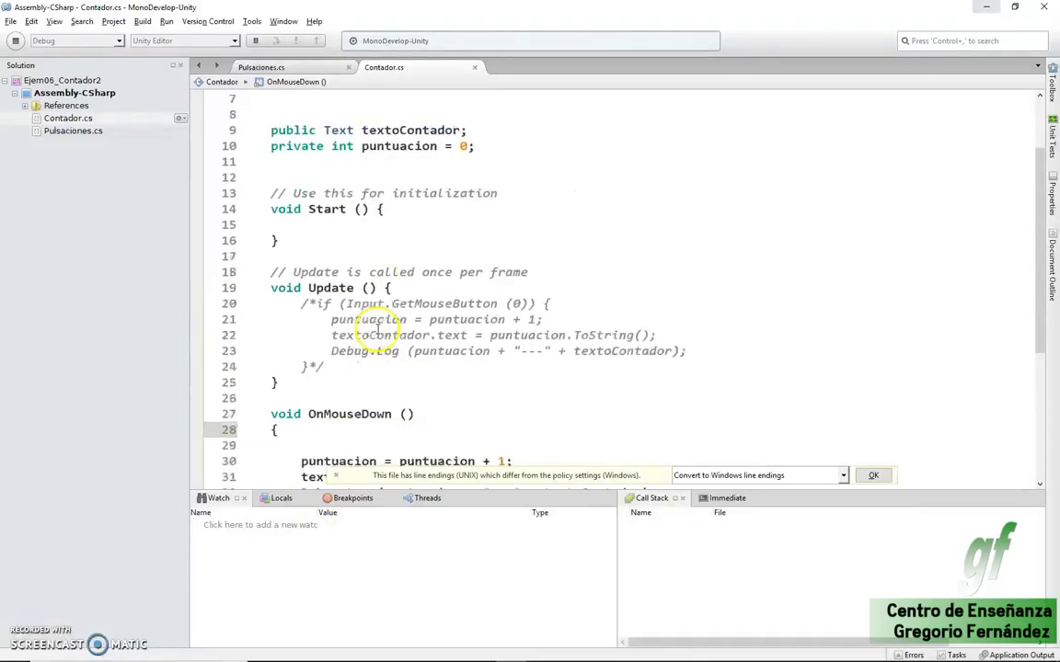
{"action": "left_click_drag", "start_coordinate": [414, 367], "coordinate": [205, 372]}
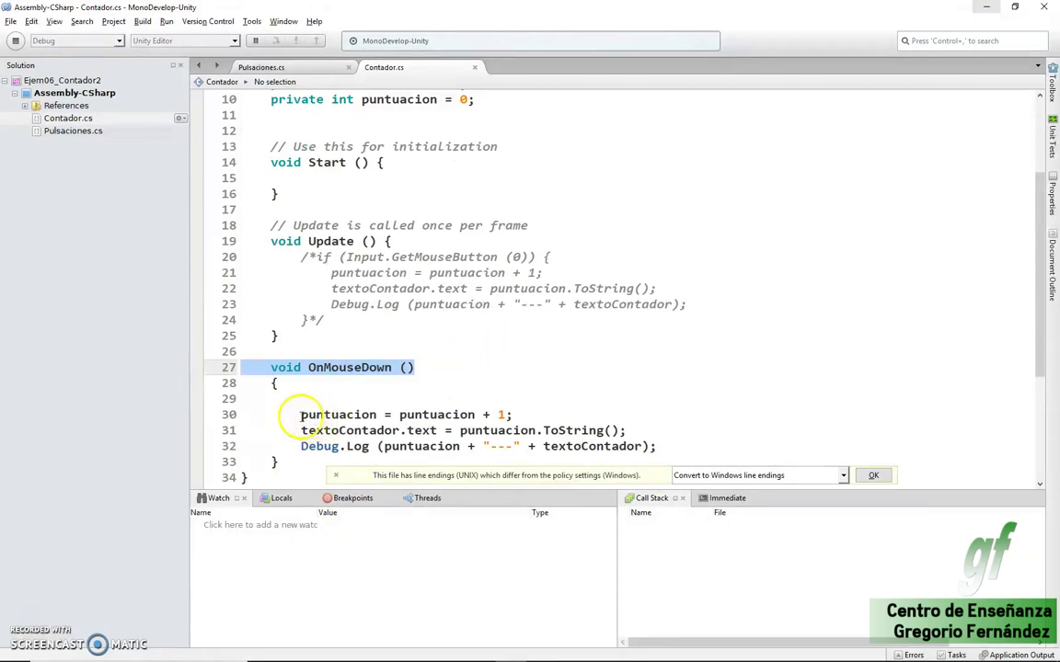
{"action": "left_click_drag", "start_coordinate": [300, 415], "coordinate": [635, 431]}
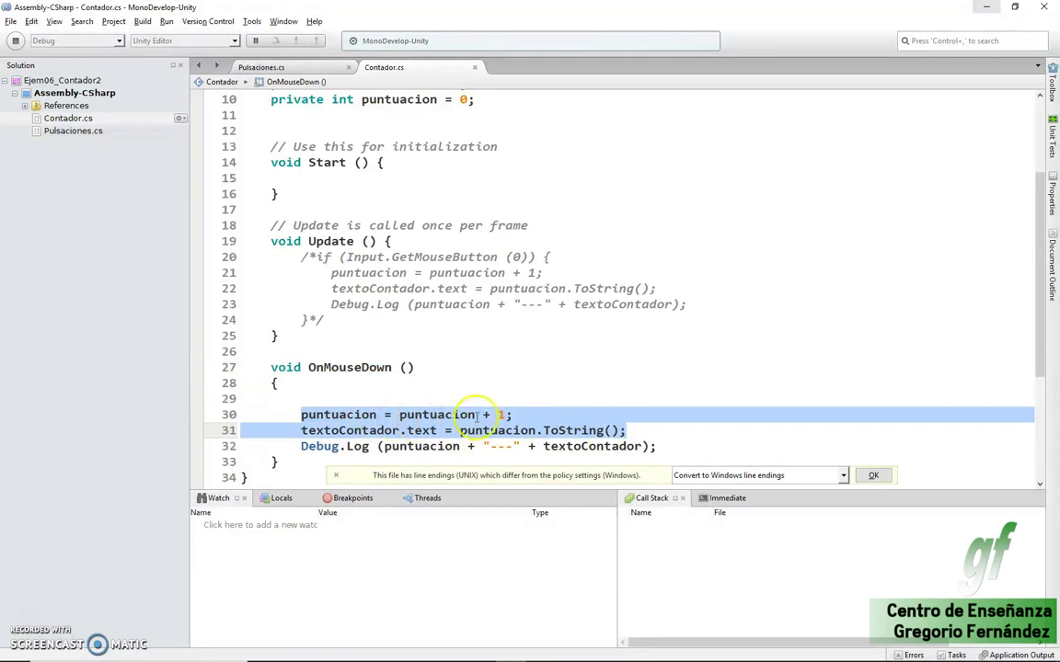
{"action": "left_click", "coordinate": [300, 430]}
{"action": "left_click_drag", "start_coordinate": [301, 430], "coordinate": [649, 430]}
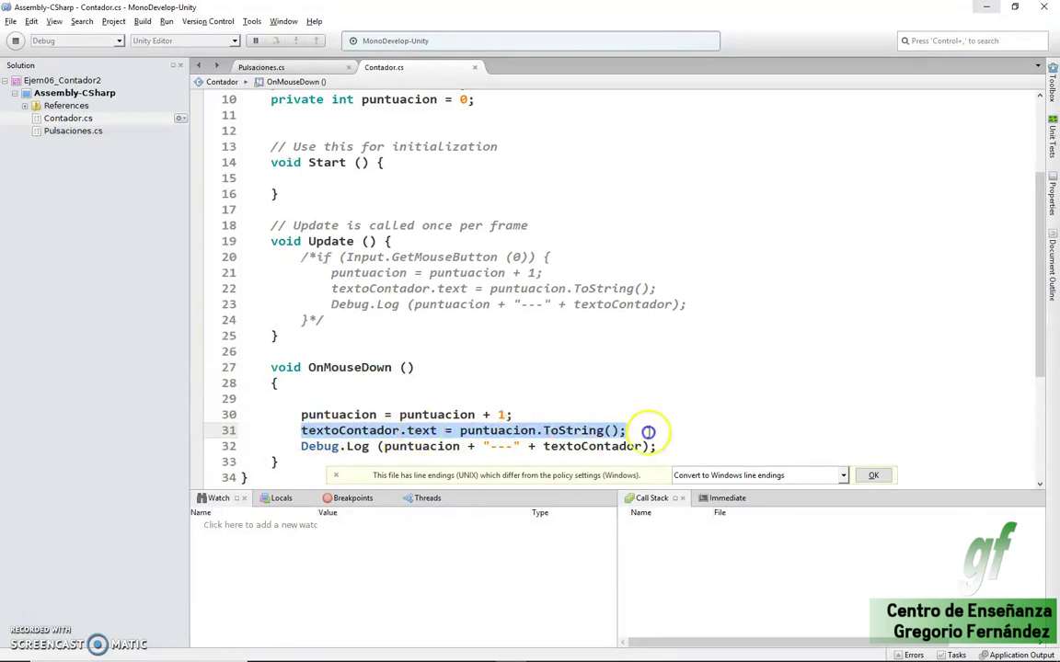
{"action": "left_click", "coordinate": [561, 431]}
{"action": "double_click", "coordinate": [561, 431]}
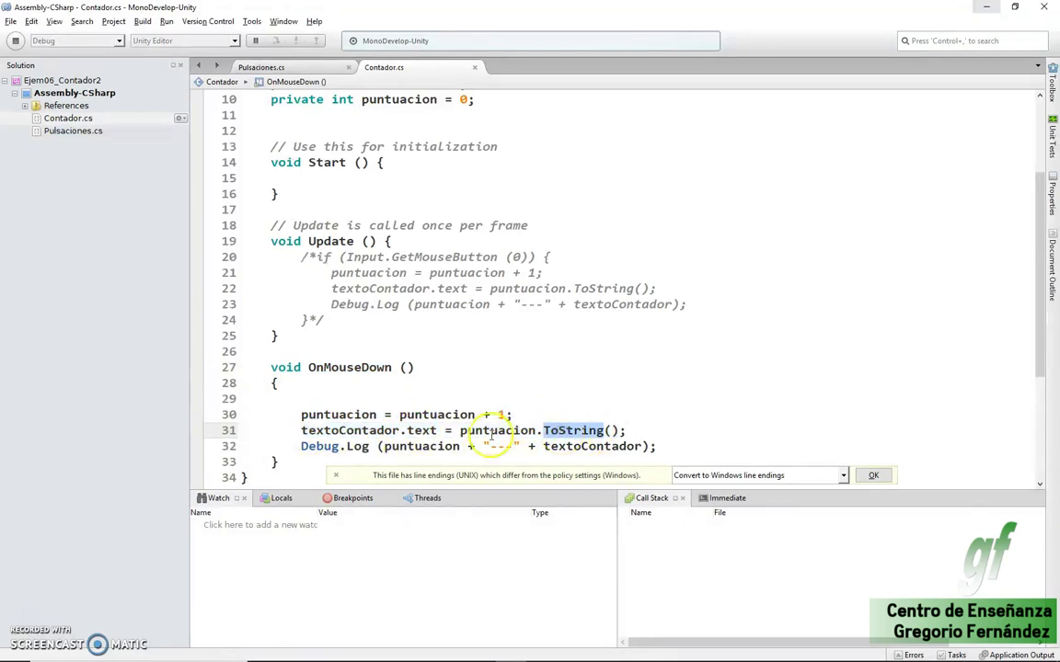
{"action": "double_click", "coordinate": [515, 430]}
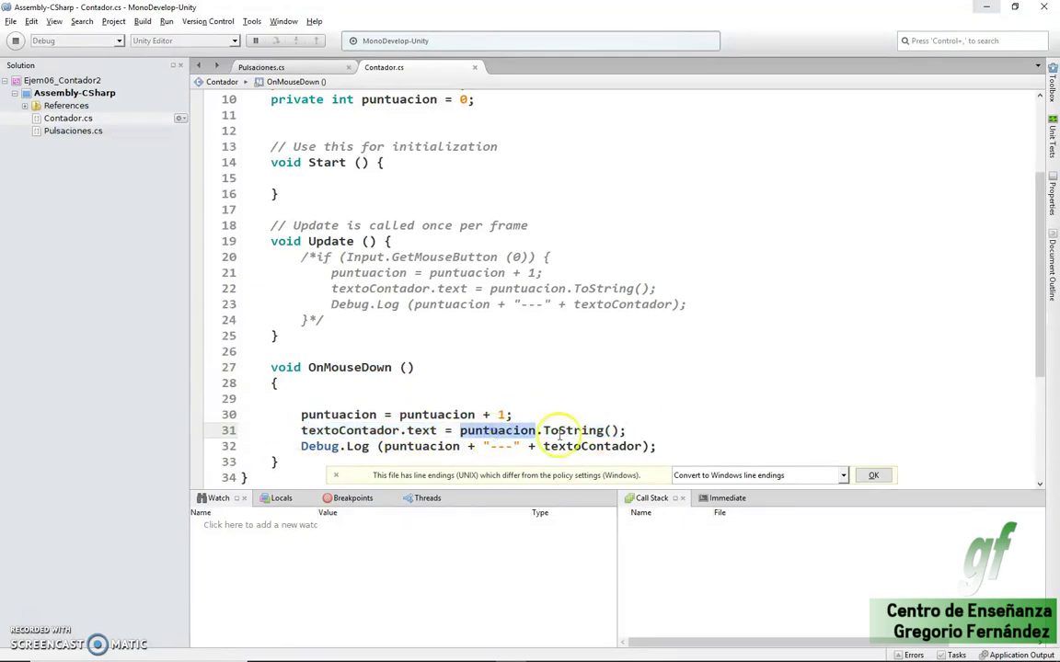
{"action": "left_click_drag", "start_coordinate": [339, 430], "coordinate": [445, 430]}
{"action": "left_click", "coordinate": [377, 431]}
{"action": "double_click", "coordinate": [326, 430]}
{"action": "scroll", "coordinate": [372, 136], "scroll_direction": "up", "scroll_amount": 1}
{"action": "scroll", "coordinate": [373, 137], "scroll_direction": "up", "scroll_amount": 1}
{"action": "double_click", "coordinate": [365, 175]}
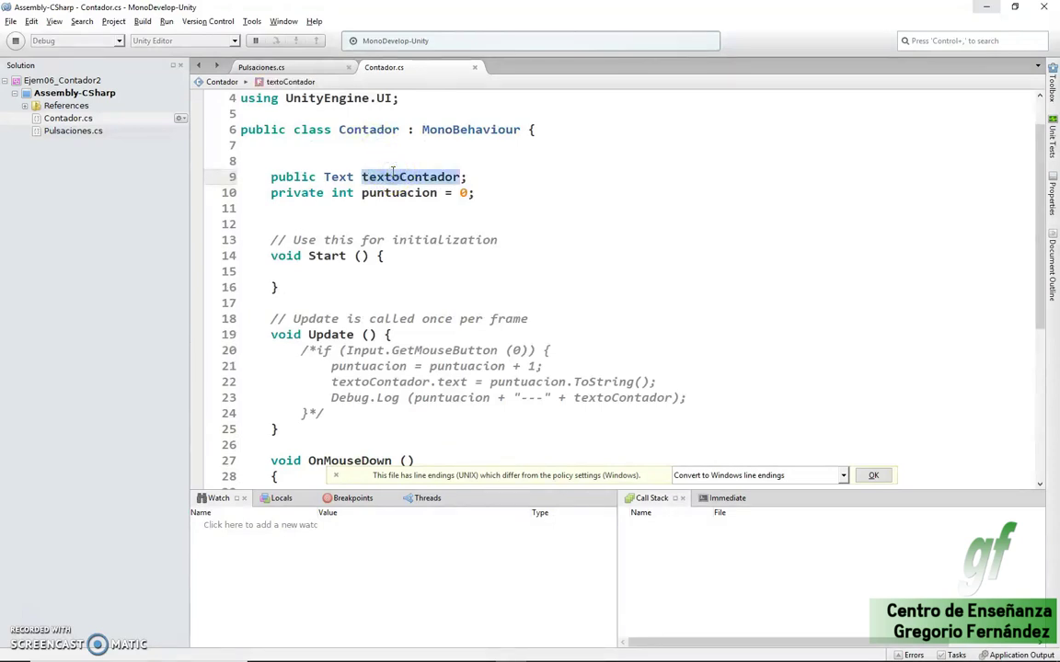